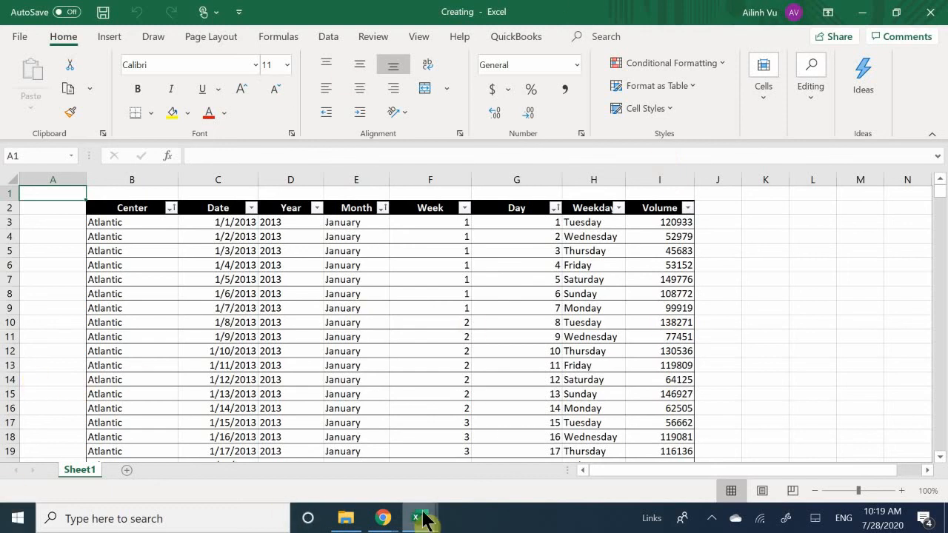
# Bring up the Creating workbook and examine the daily volume records for the different centers in Sheet1's table.
pyautogui.moveTo(407, 516)
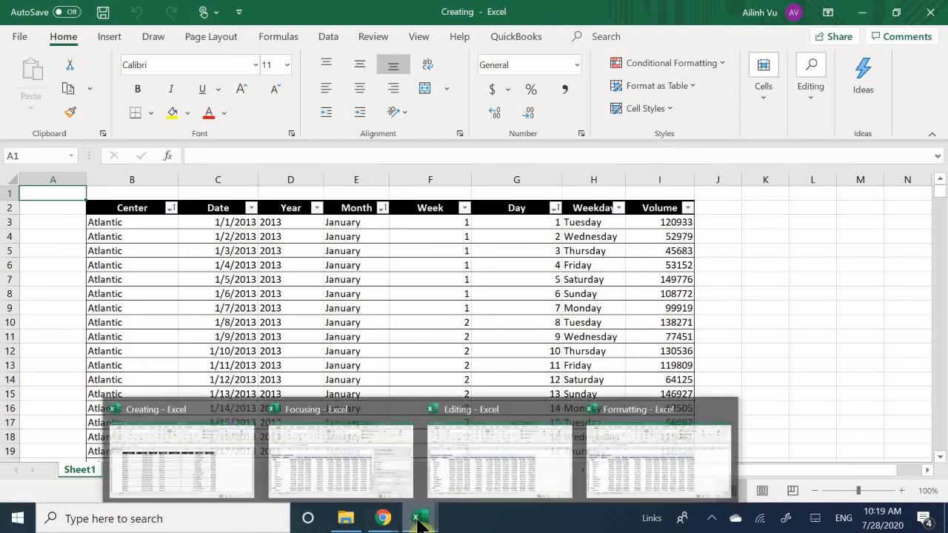
pyautogui.click(227, 457)
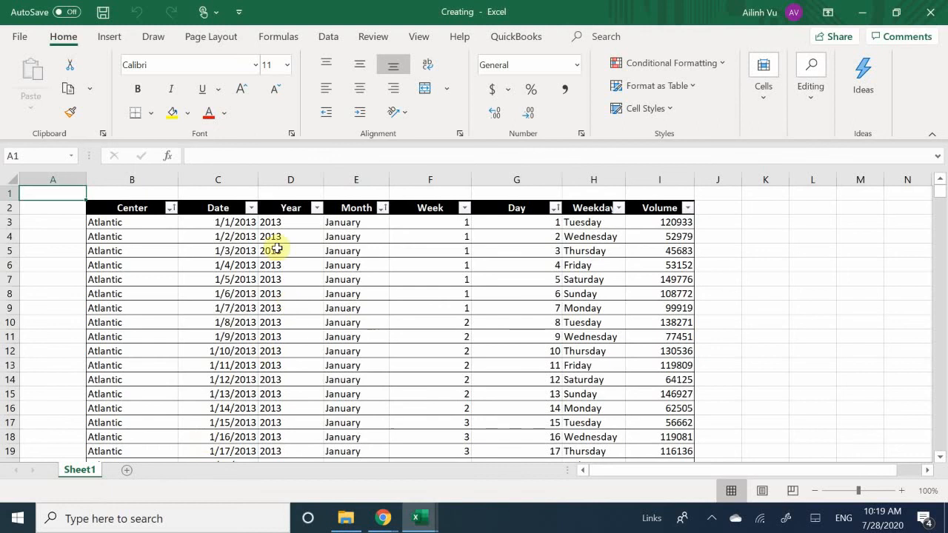
pyautogui.click(146, 279)
pyautogui.scroll(-16, 147, 279)
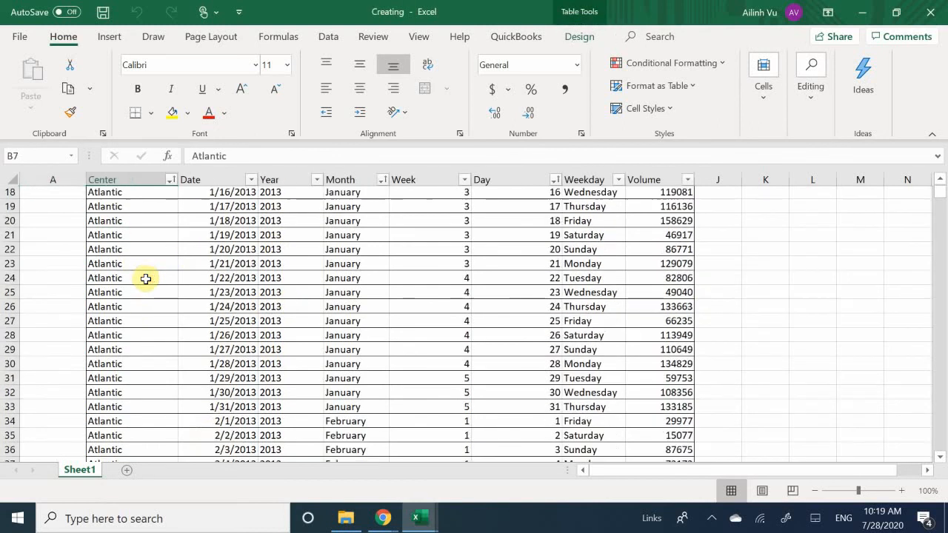
pyautogui.scroll(-20, 148, 279)
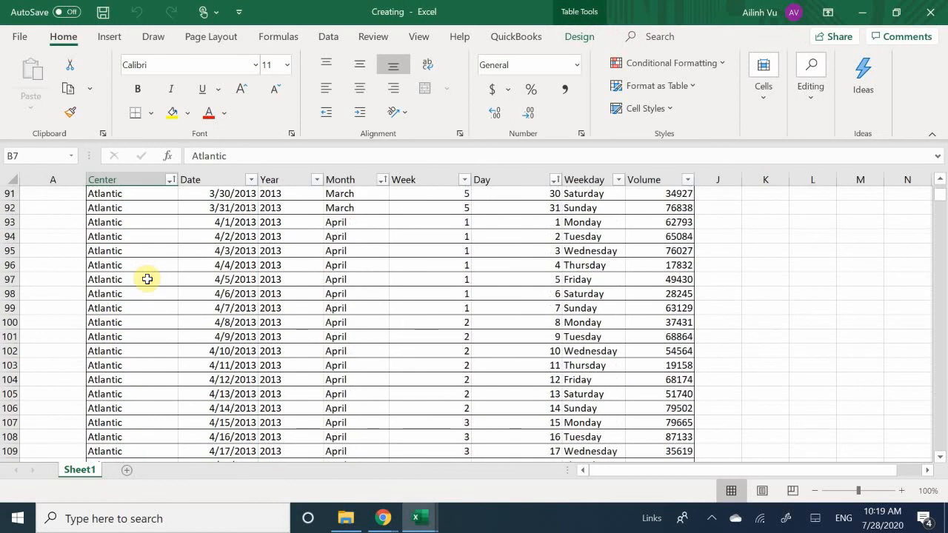
pyautogui.scroll(-20, 147, 280)
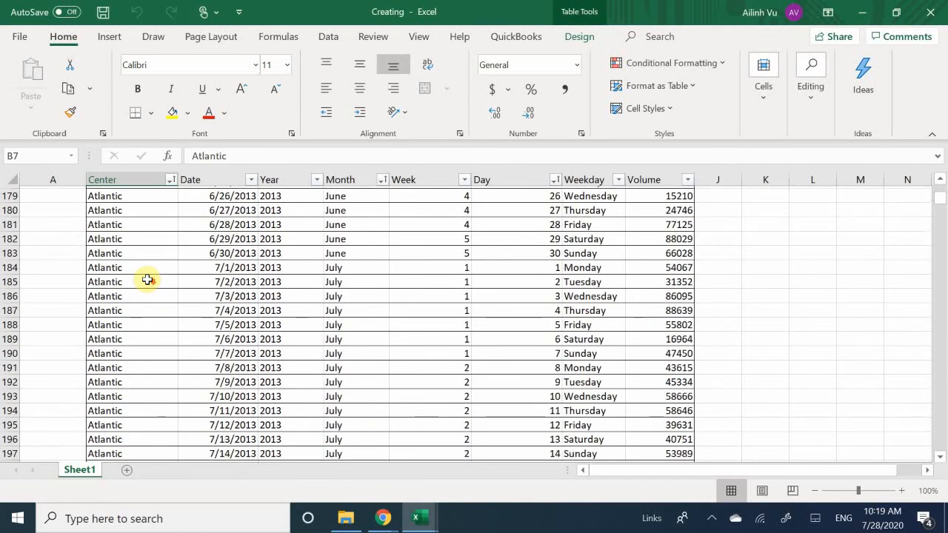
pyautogui.scroll(-20, 147, 280)
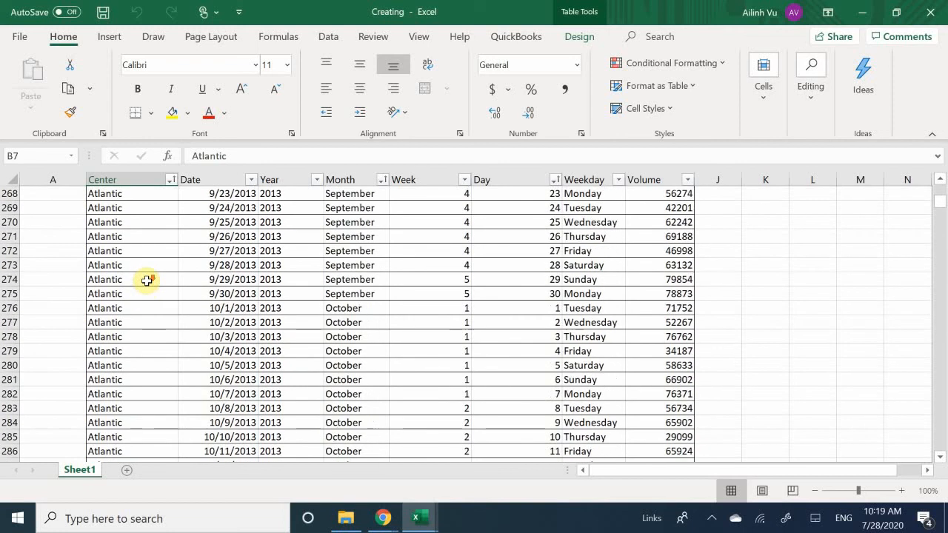
pyautogui.scroll(-20, 146, 280)
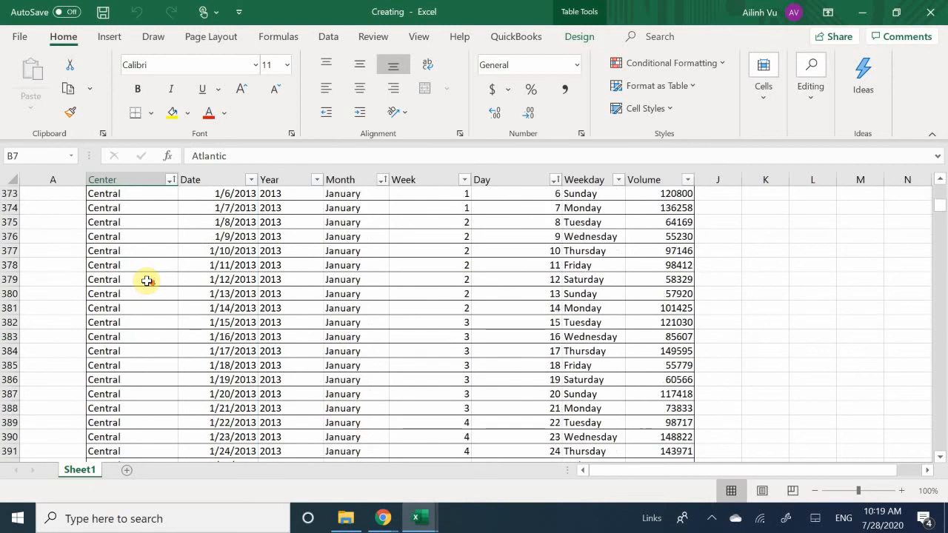
pyautogui.scroll(-14, 147, 280)
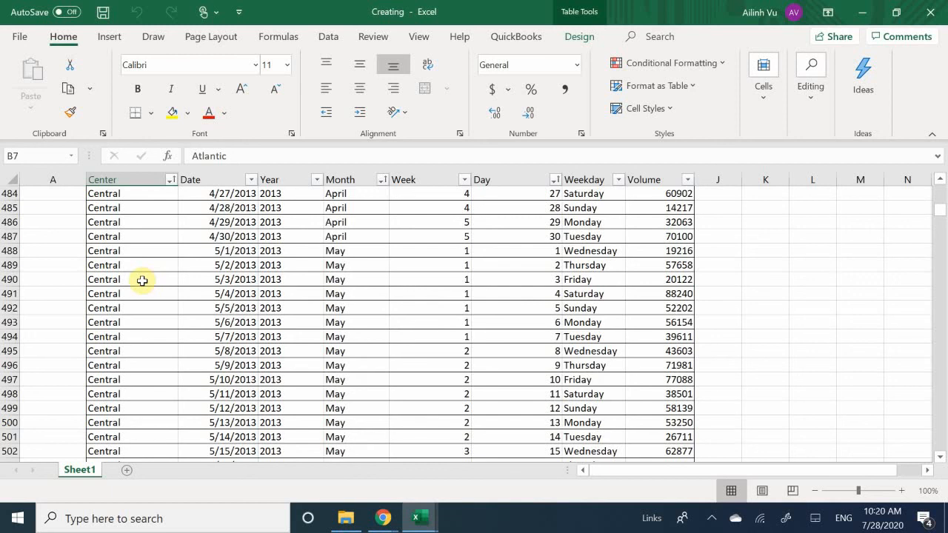
pyautogui.hotkey('ctrl', 'Home')
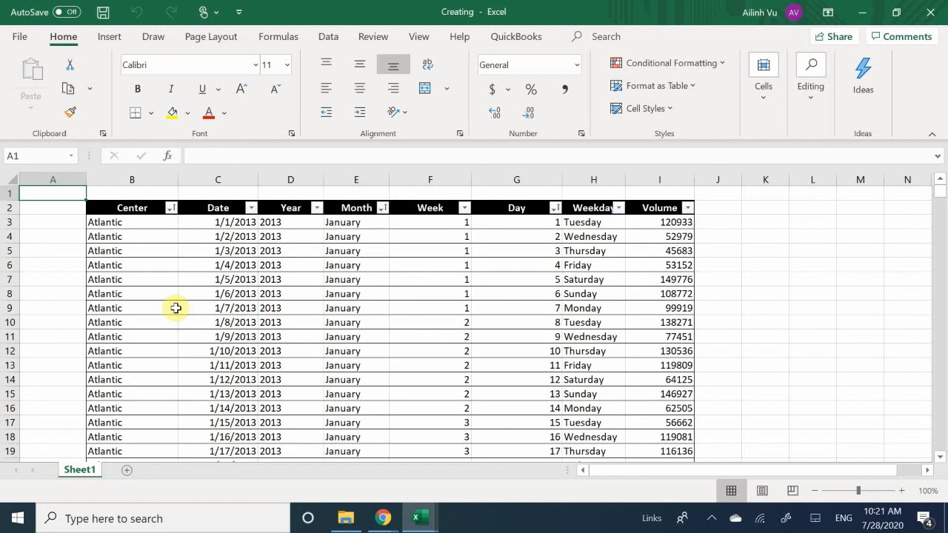
# Open the recommended PivotTables for the daily volume table and browse the suggested layouts.
pyautogui.click(136, 232)
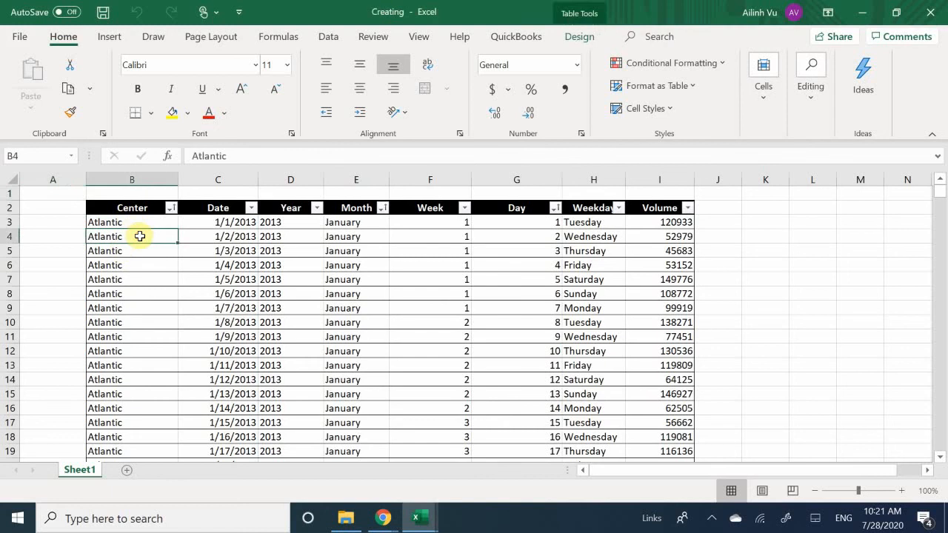
pyautogui.click(115, 37)
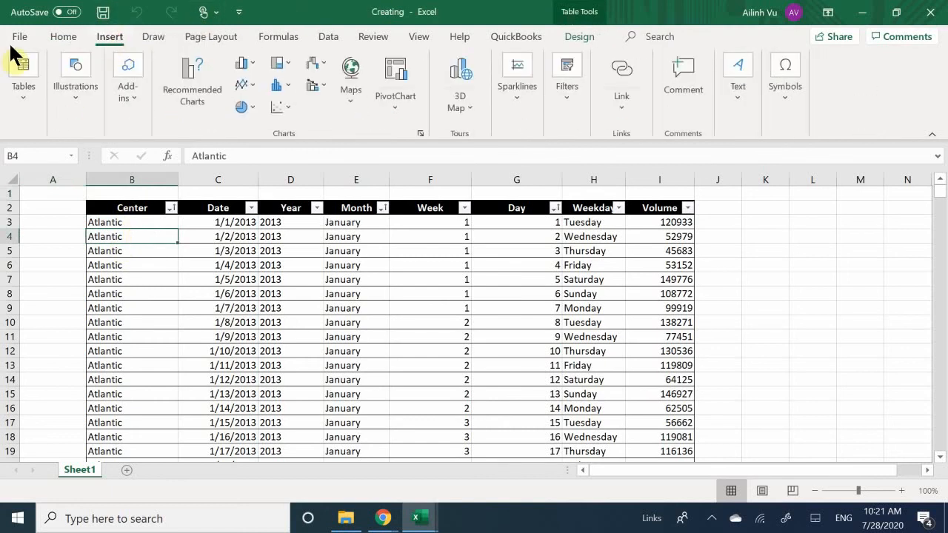
pyautogui.click(22, 112)
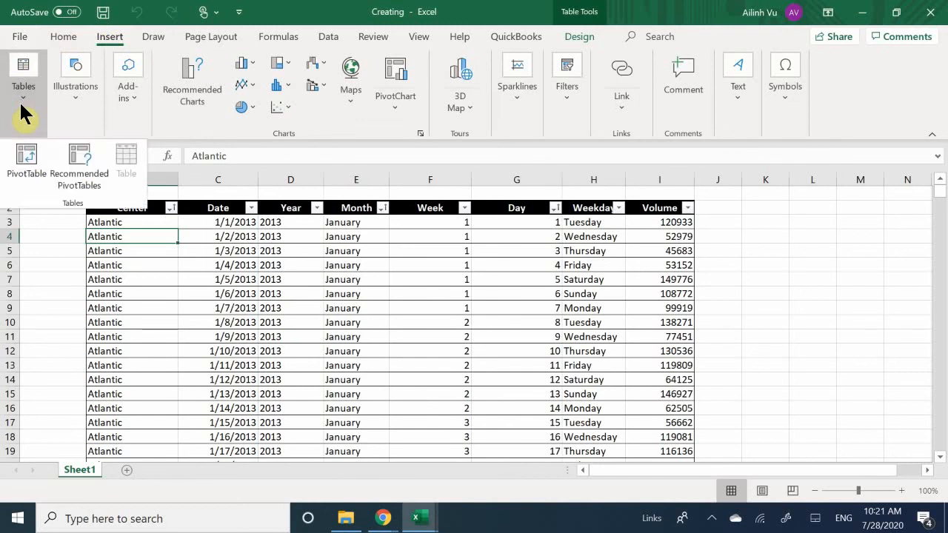
pyautogui.click(85, 165)
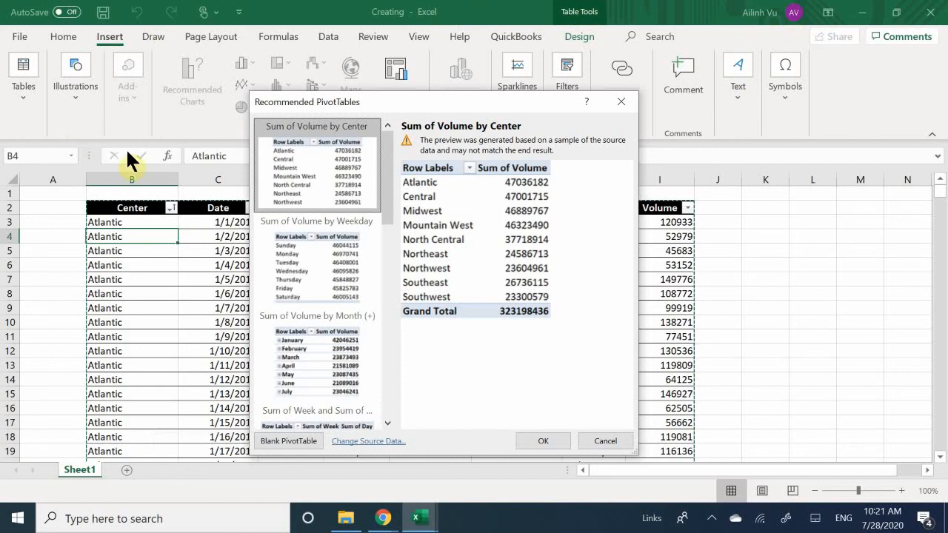
pyautogui.scroll(-3, 367, 200)
pyautogui.scroll(-4, 369, 211)
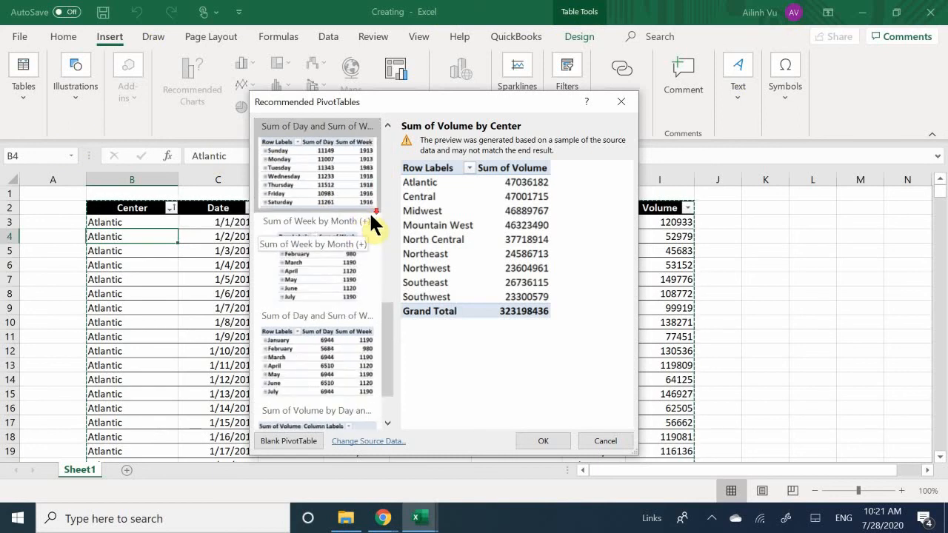
pyautogui.scroll(7, 416, 226)
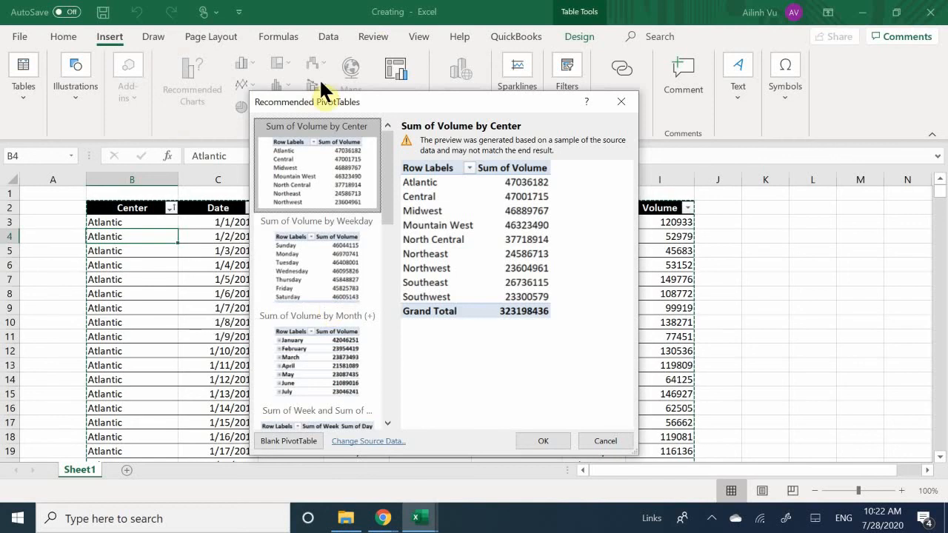
# Insert the recommended PivotTable "Sum of Volume by Weekday" from the suggested layouts.
pyautogui.moveTo(320, 96); pyautogui.dragTo(283, 260)
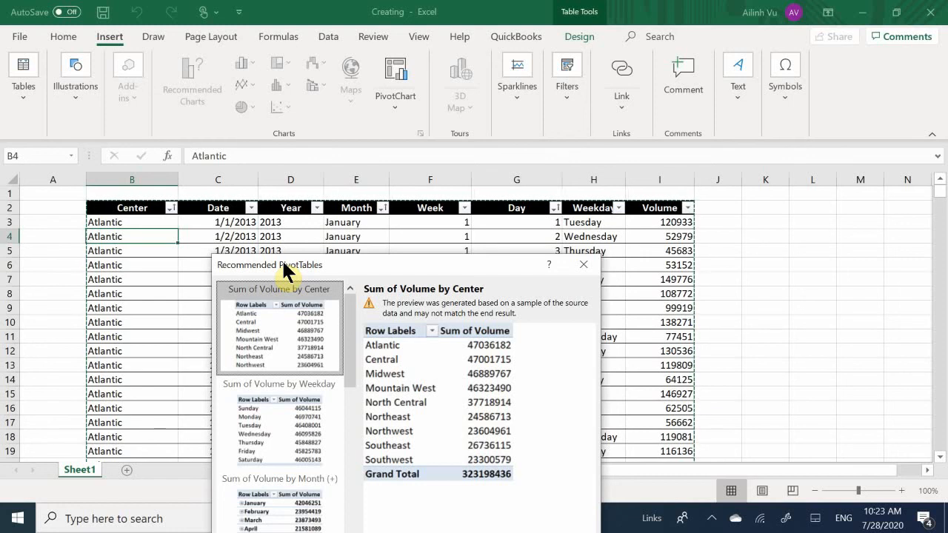
pyautogui.moveTo(288, 271); pyautogui.dragTo(326, 265)
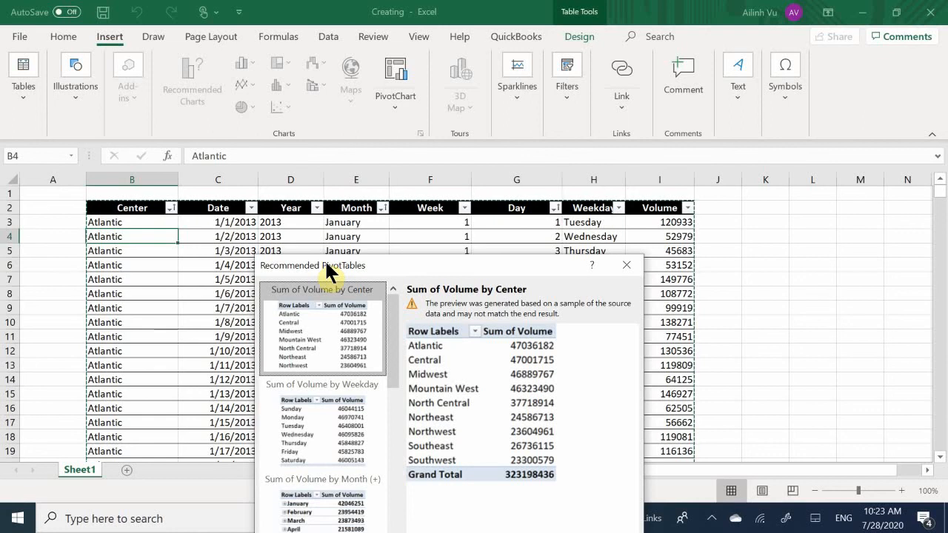
pyautogui.moveTo(326, 265); pyautogui.dragTo(287, 254)
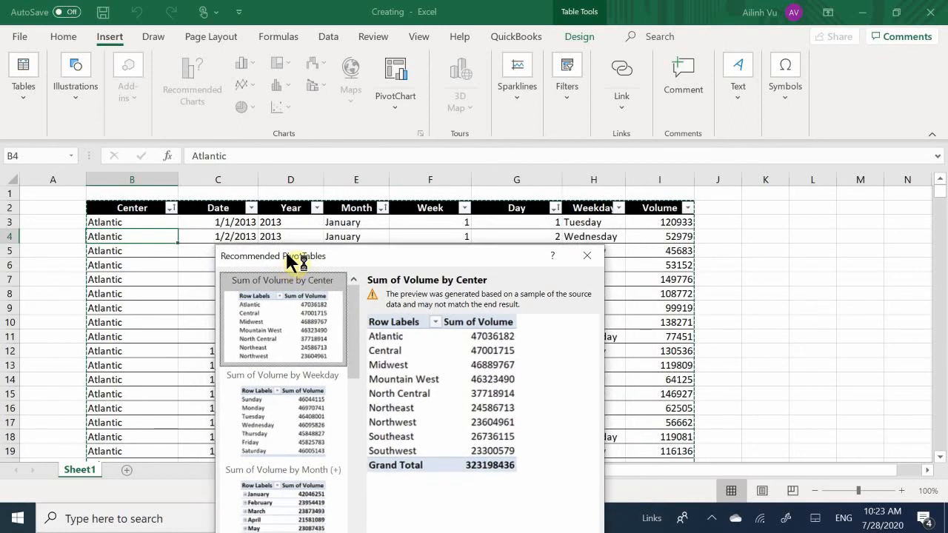
pyautogui.moveTo(287, 254); pyautogui.dragTo(252, 129)
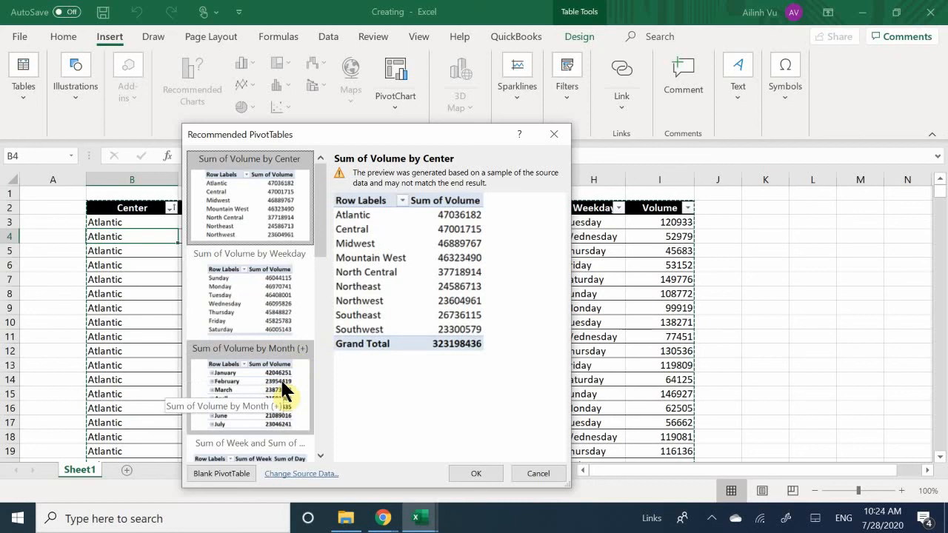
pyautogui.scroll(-3, 290, 350)
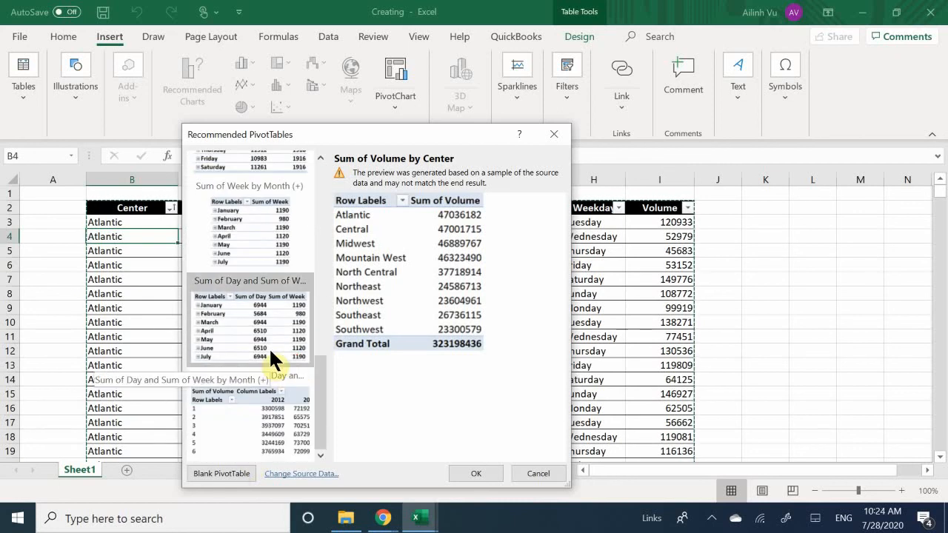
pyautogui.scroll(5, 270, 351)
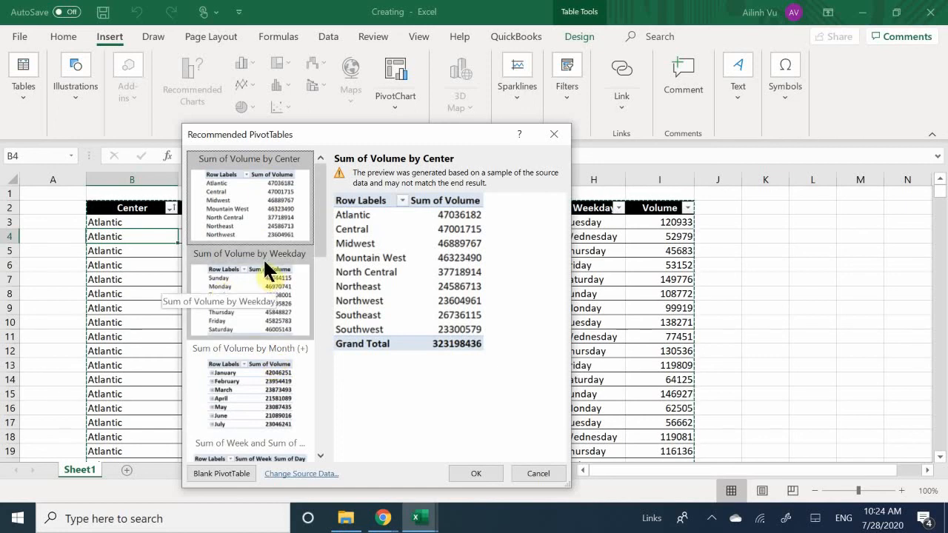
pyautogui.doubleClick(258, 292)
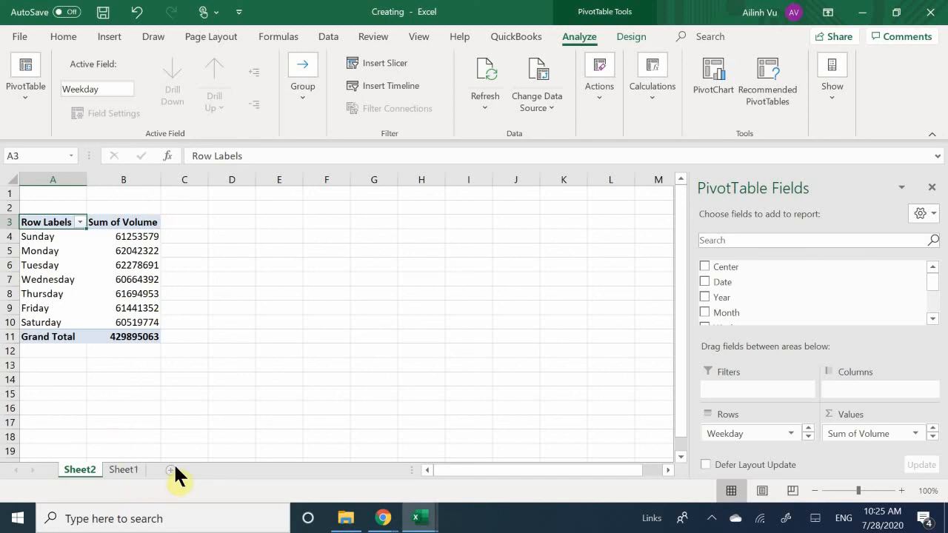
# Review the source data on Sheet1 and the sort and filter options of the PivotTable's Row Labels on Sheet2.
pyautogui.click(124, 469)
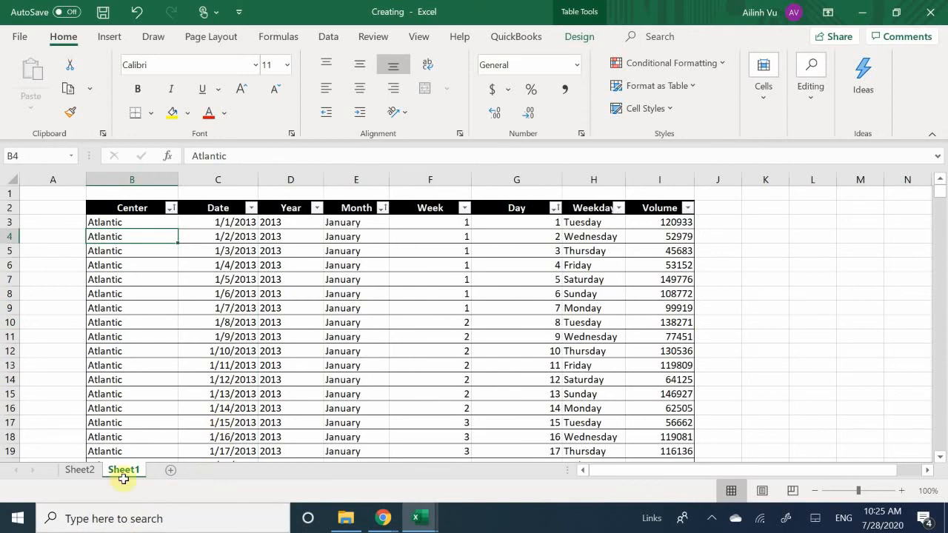
pyautogui.click(74, 471)
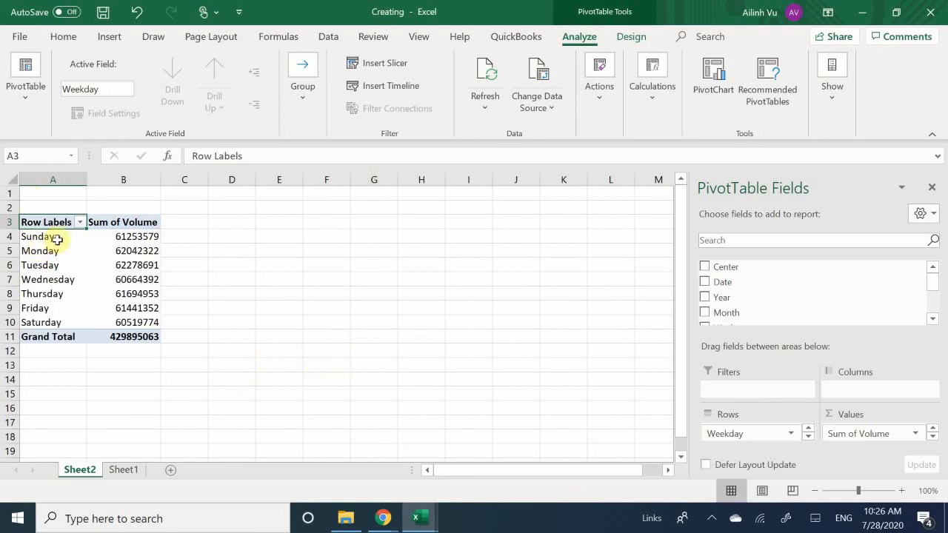
pyautogui.click(80, 222)
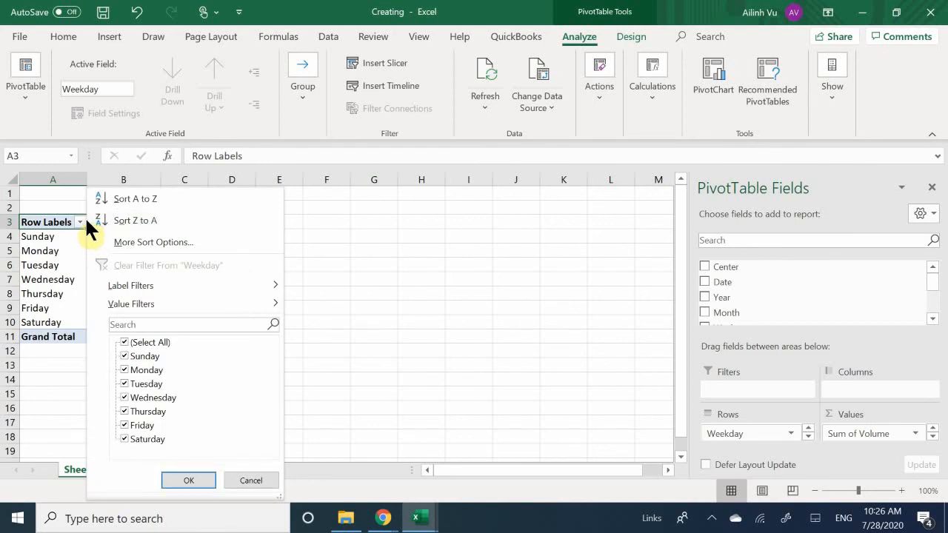
pyautogui.click(85, 217)
pyautogui.click(139, 445)
pyautogui.moveTo(144, 489); pyautogui.dragTo(144, 502)
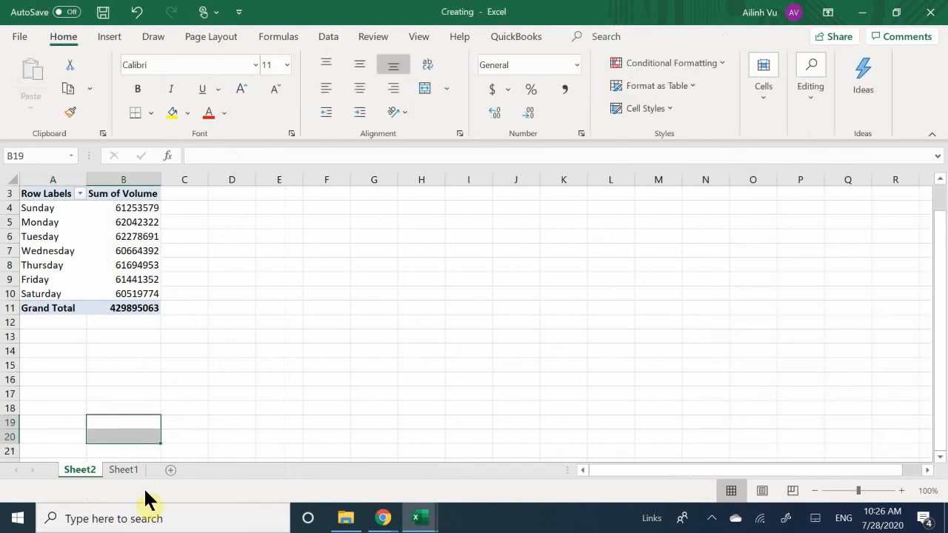
pyautogui.scroll(1, 203, 360)
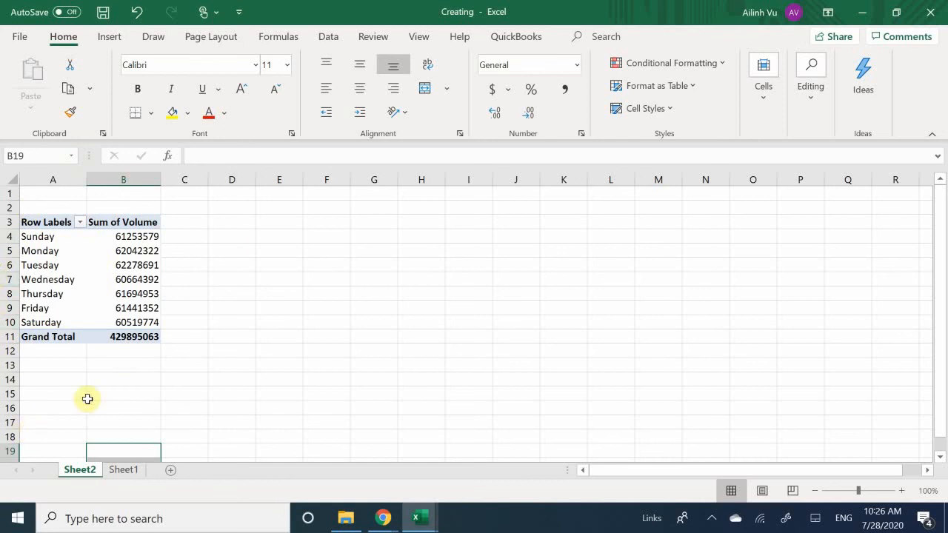
# Insert a blank PivotTable on a new worksheet, using Sheet1's DailyVolumes table as the source.
pyautogui.click(125, 471)
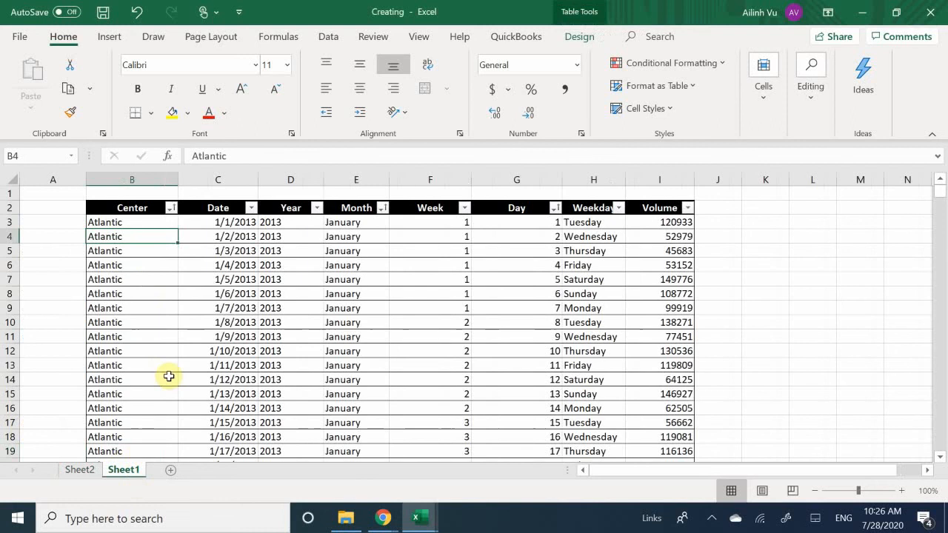
pyautogui.click(148, 267)
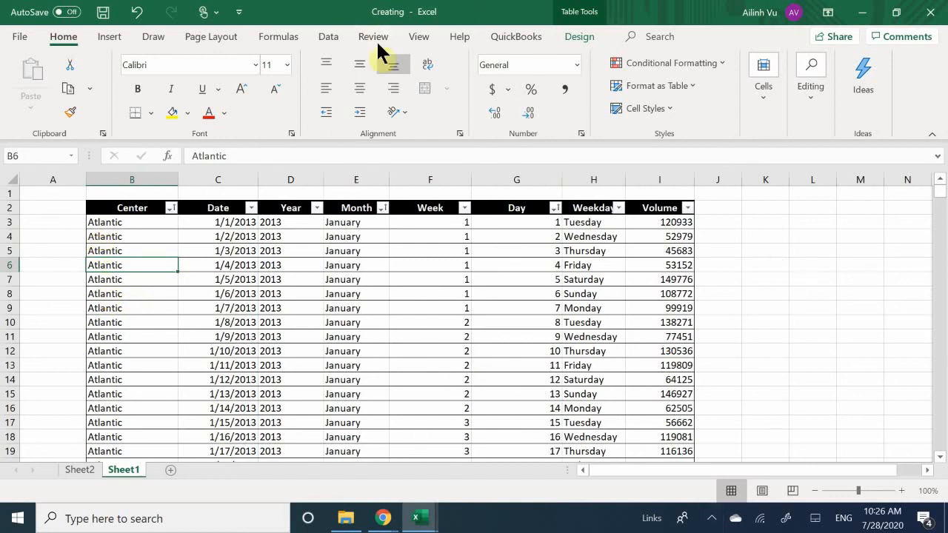
pyautogui.click(138, 234)
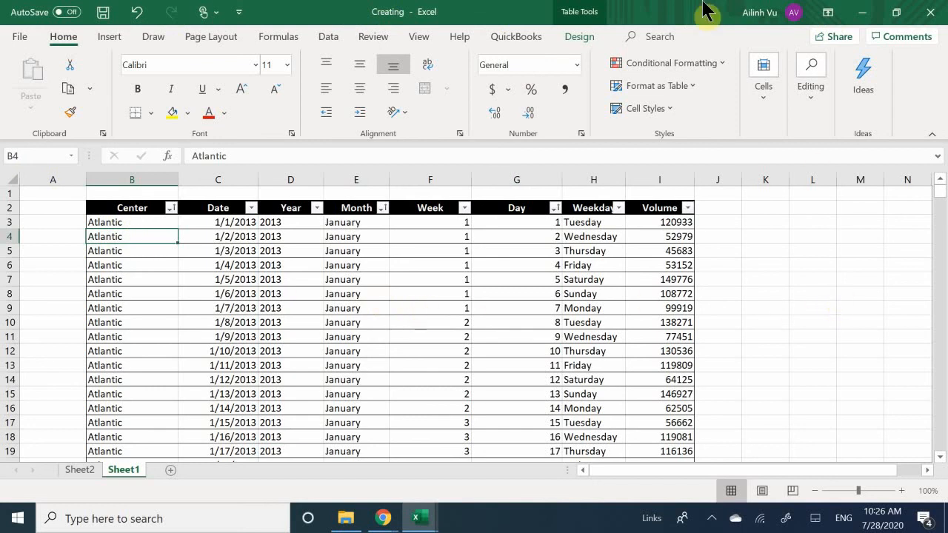
pyautogui.click(106, 35)
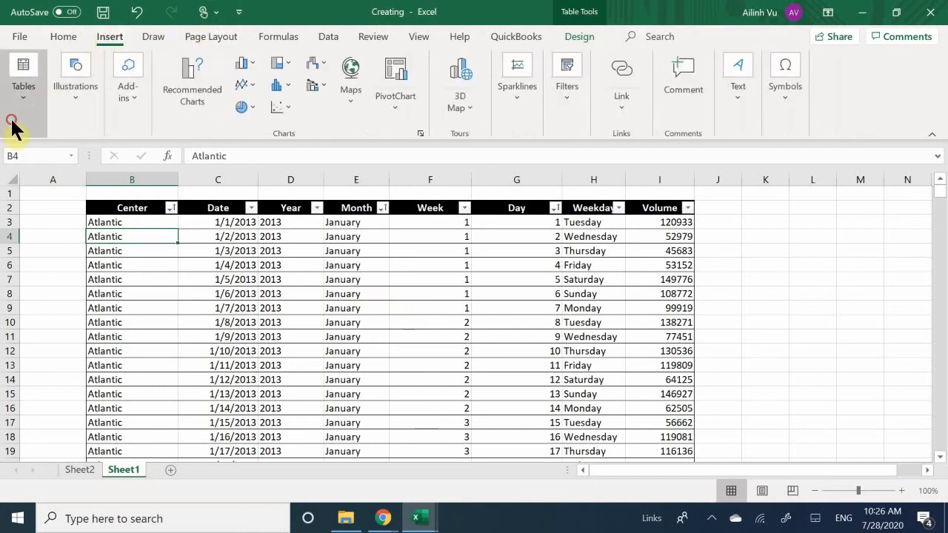
pyautogui.click(12, 121)
pyautogui.click(26, 158)
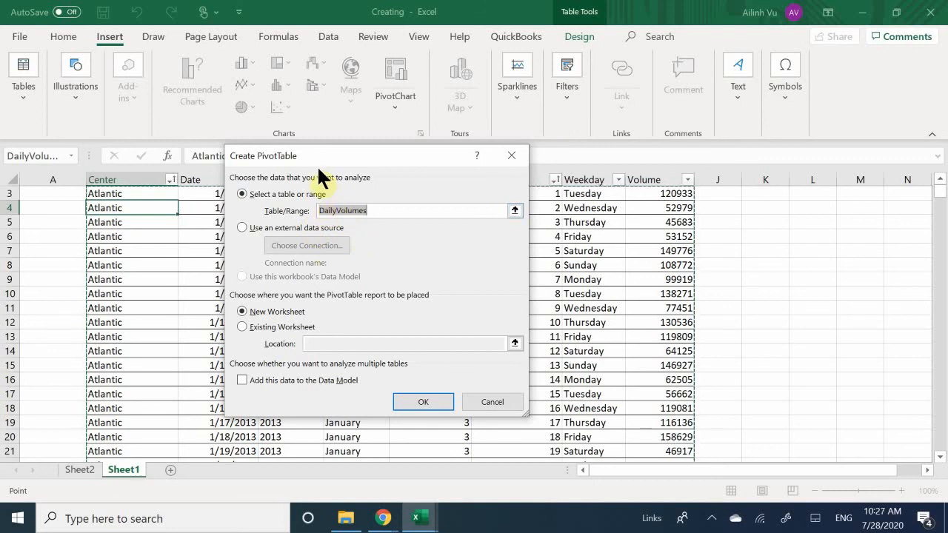
pyautogui.moveTo(315, 146); pyautogui.dragTo(274, 219)
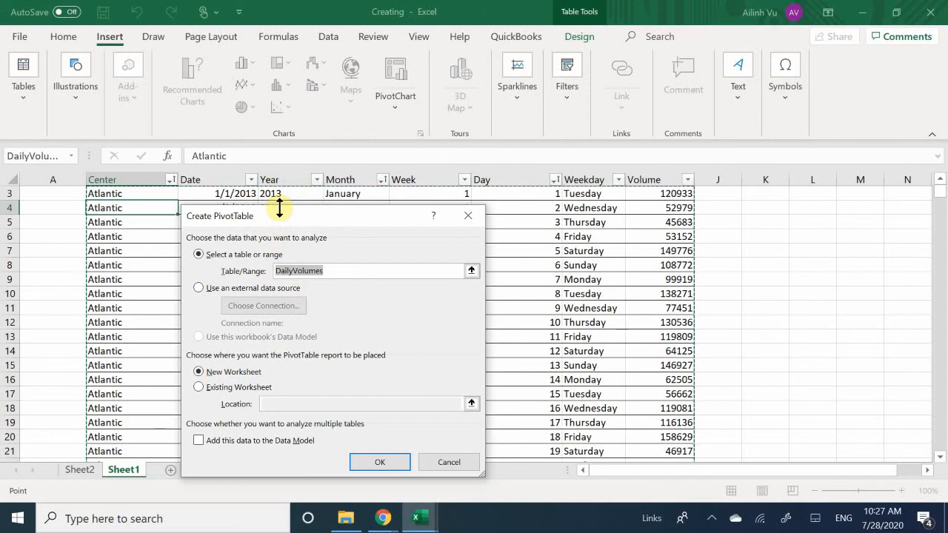
pyautogui.moveTo(279, 211); pyautogui.dragTo(282, 138)
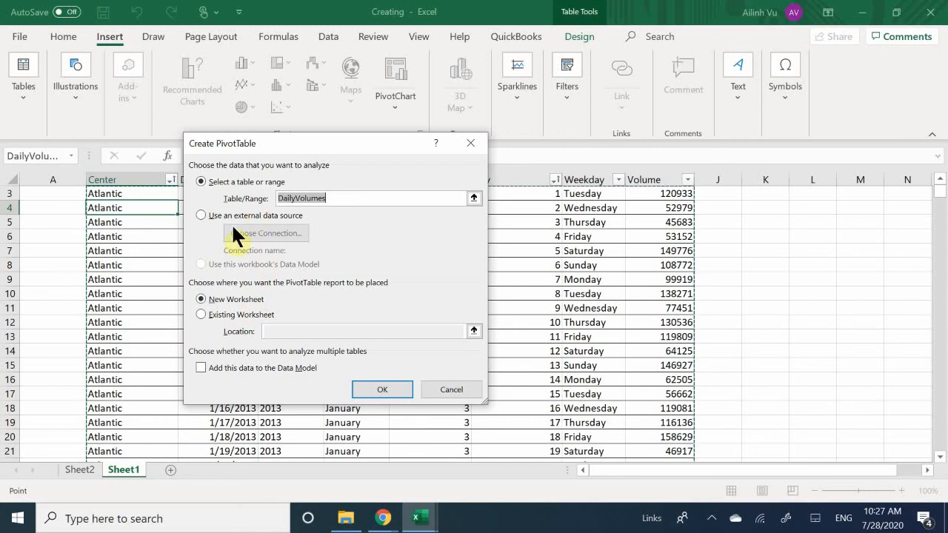
pyautogui.click(216, 299)
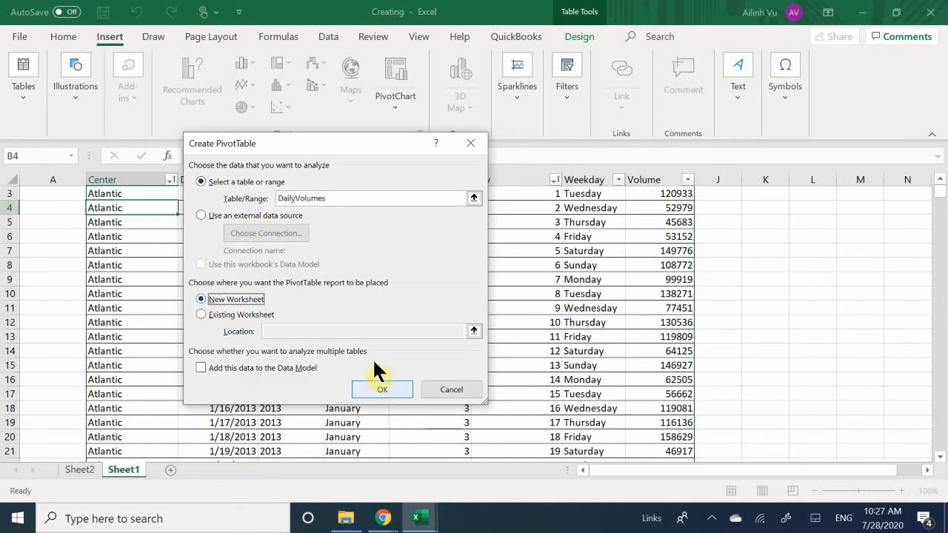
pyautogui.click(387, 385)
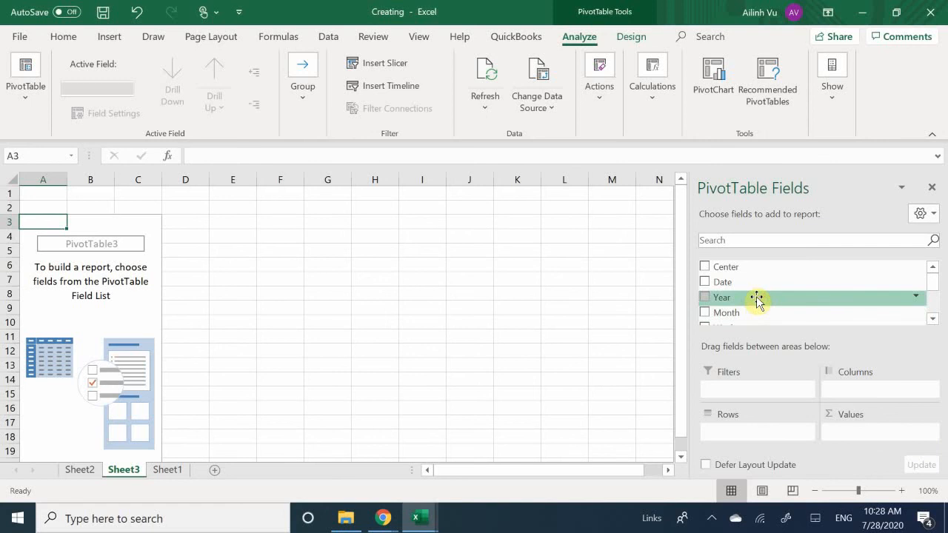
# Add the Center field to the Rows area of the blank PivotTable on Sheet3.
pyautogui.scroll(-2, 757, 300)
pyautogui.scroll(2, 776, 281)
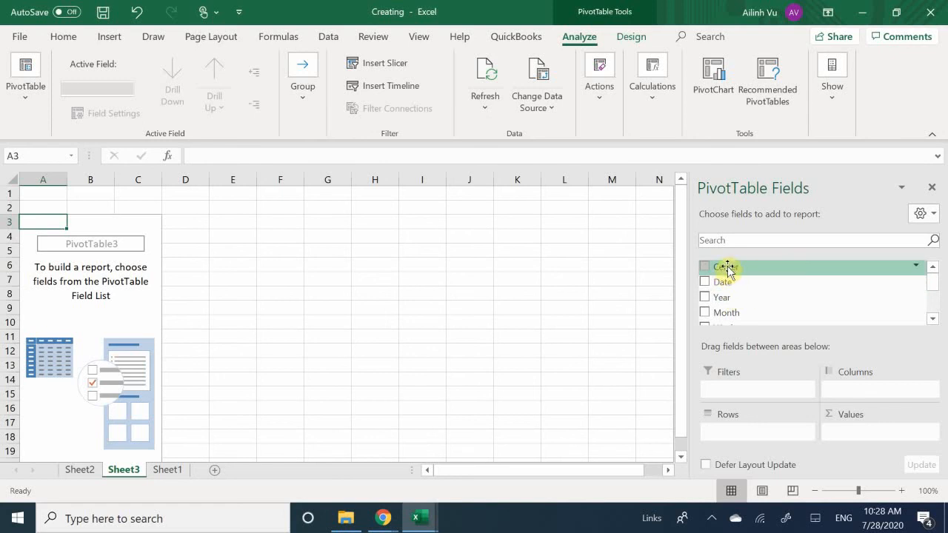
pyautogui.moveTo(729, 271); pyautogui.dragTo(801, 357)
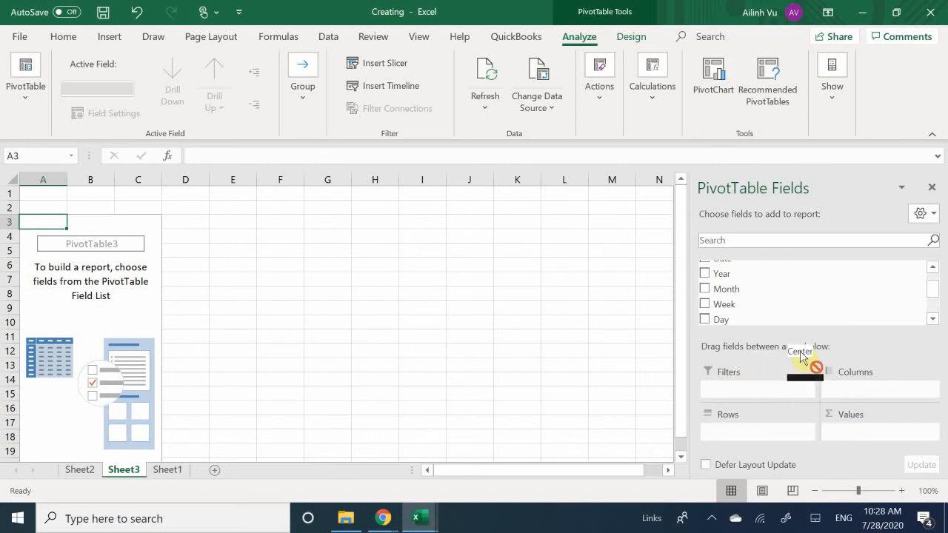
pyautogui.moveTo(801, 357); pyautogui.dragTo(734, 433)
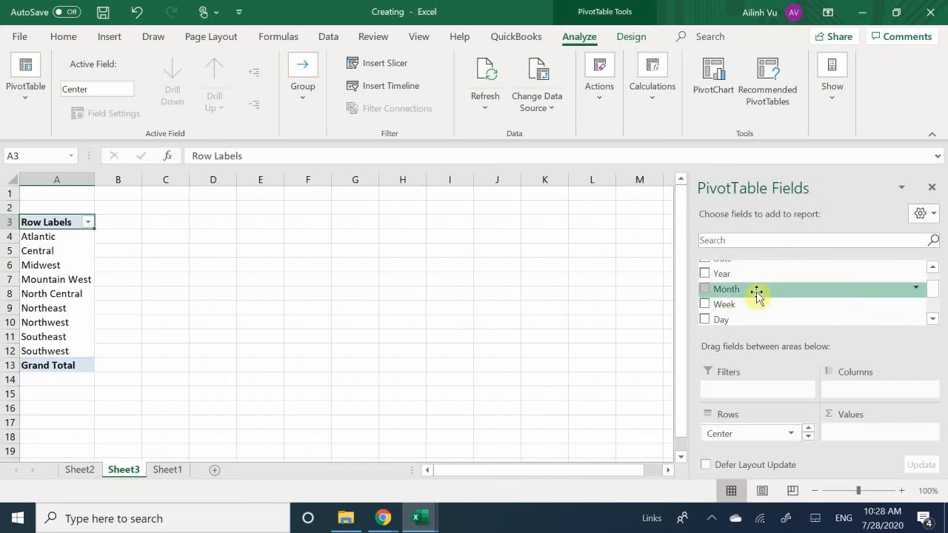
# Add the Year field to the Columns area and the Volume field to the Values area.
pyautogui.scroll(-2, 756, 294)
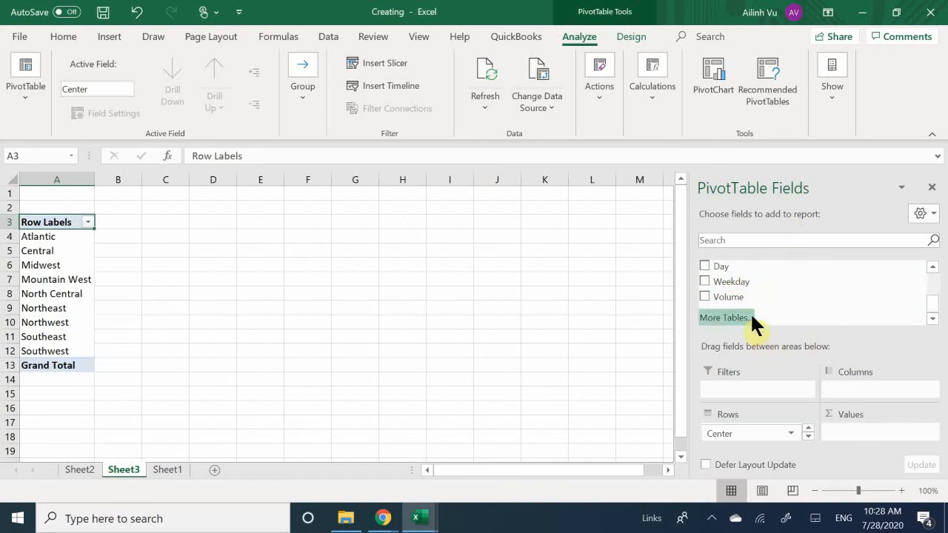
pyautogui.scroll(3, 758, 301)
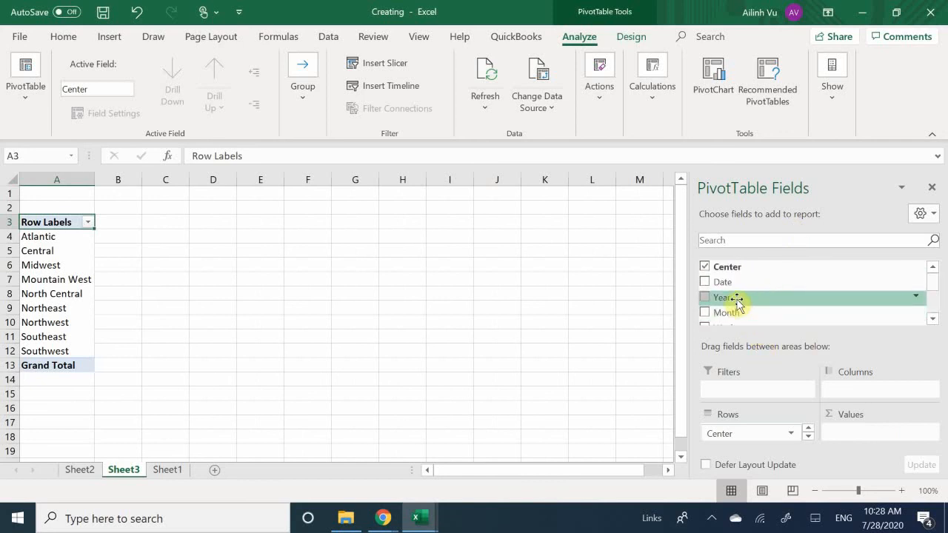
pyautogui.moveTo(738, 304); pyautogui.dragTo(857, 395)
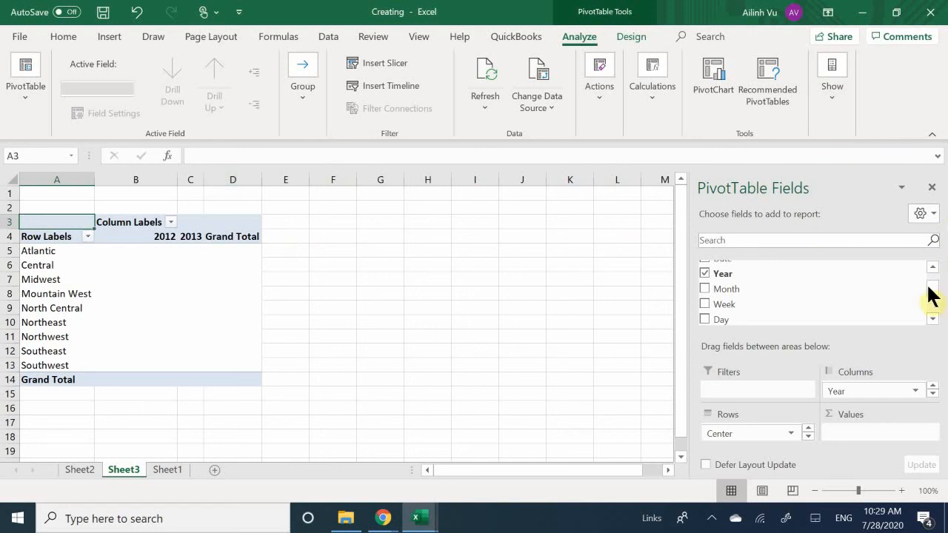
pyautogui.scroll(-2, 760, 304)
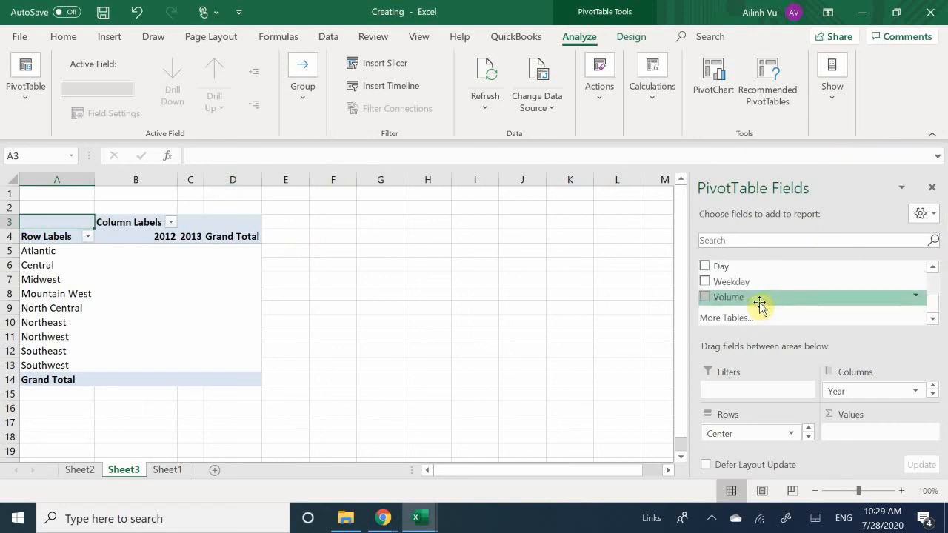
pyautogui.moveTo(734, 303); pyautogui.dragTo(872, 436)
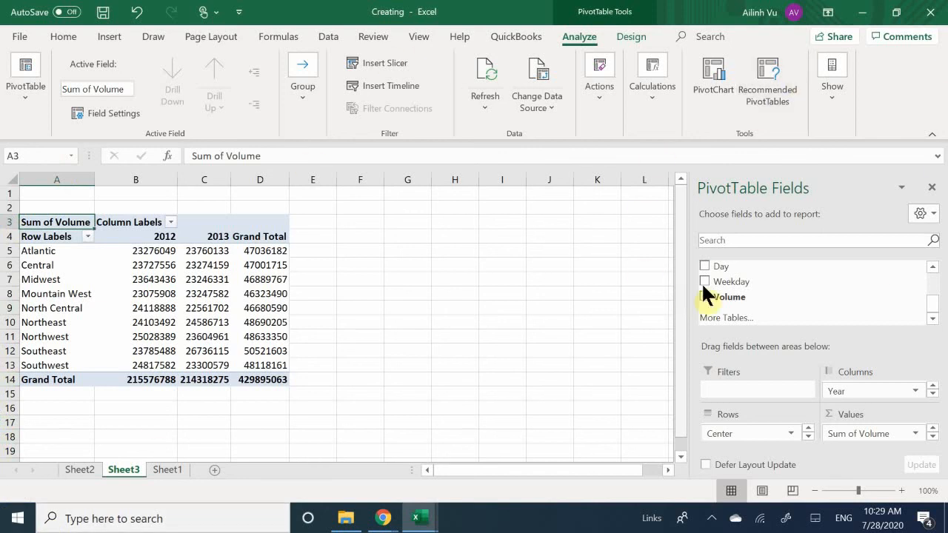
# Add the Weekday field to the Columns area beneath Year.
pyautogui.scroll(3, 743, 279)
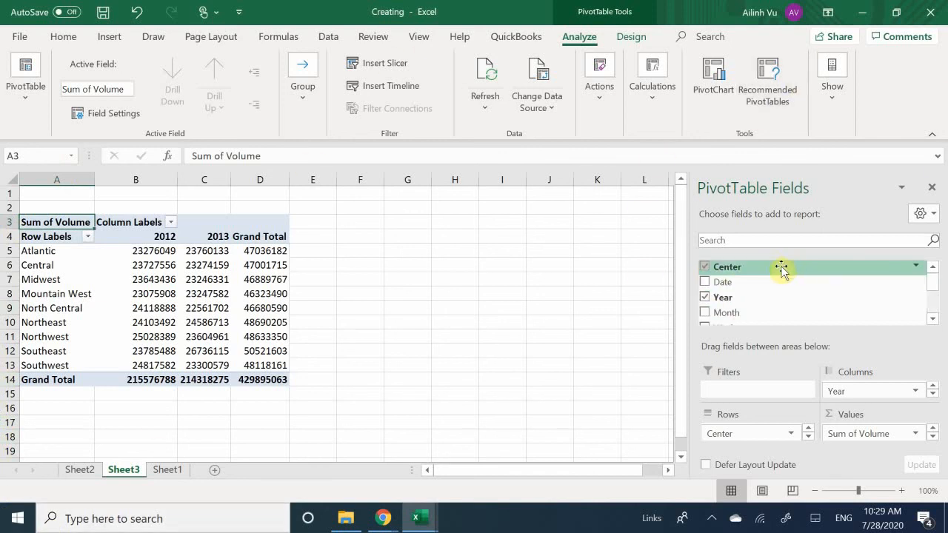
pyautogui.scroll(-3, 781, 270)
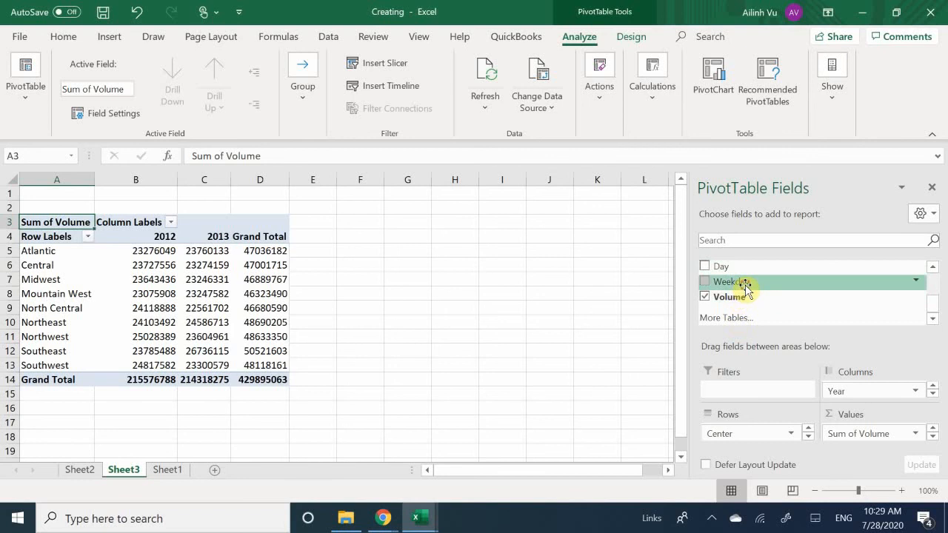
pyautogui.moveTo(744, 289); pyautogui.dragTo(849, 397)
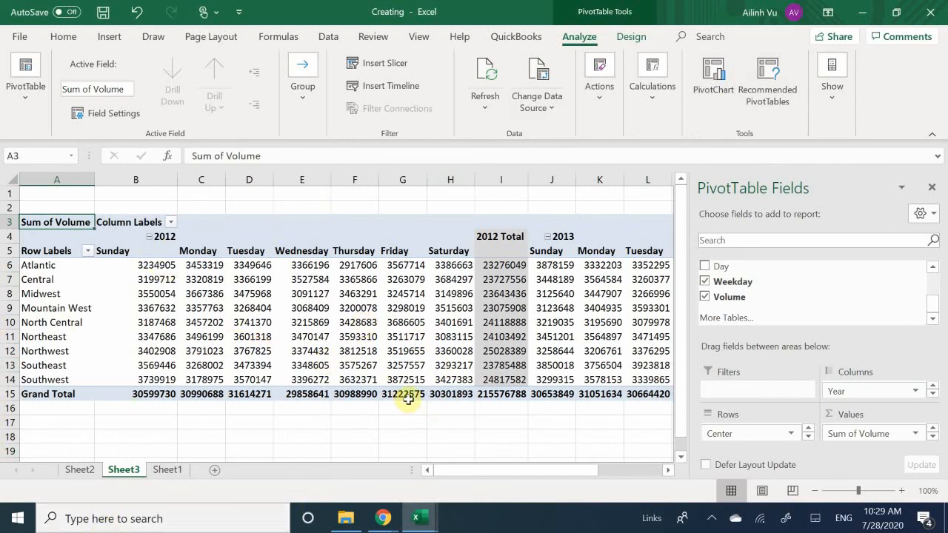
# Move the Year field from Columns to Rows beneath Center and review the rearranged PivotTable down to its grand total.
pyautogui.moveTo(409, 398)
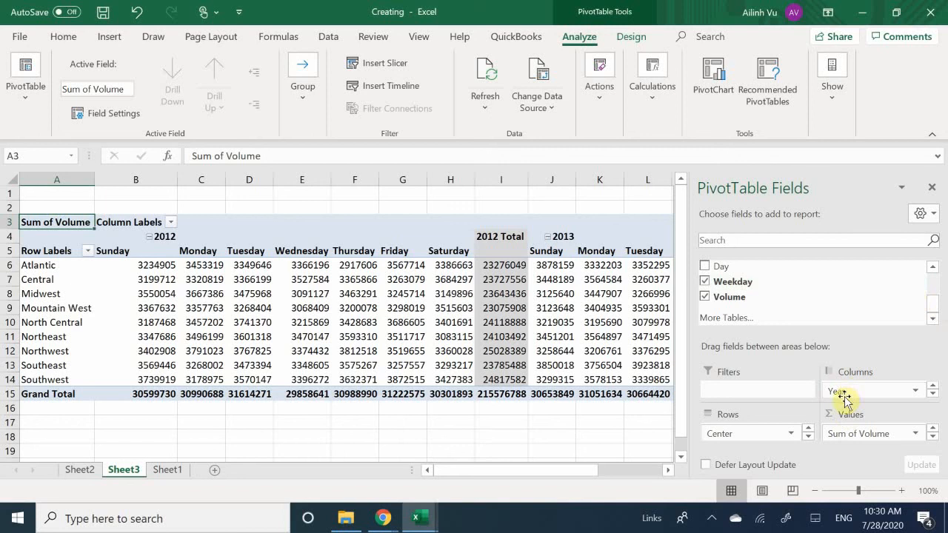
pyautogui.moveTo(850, 391); pyautogui.dragTo(717, 440)
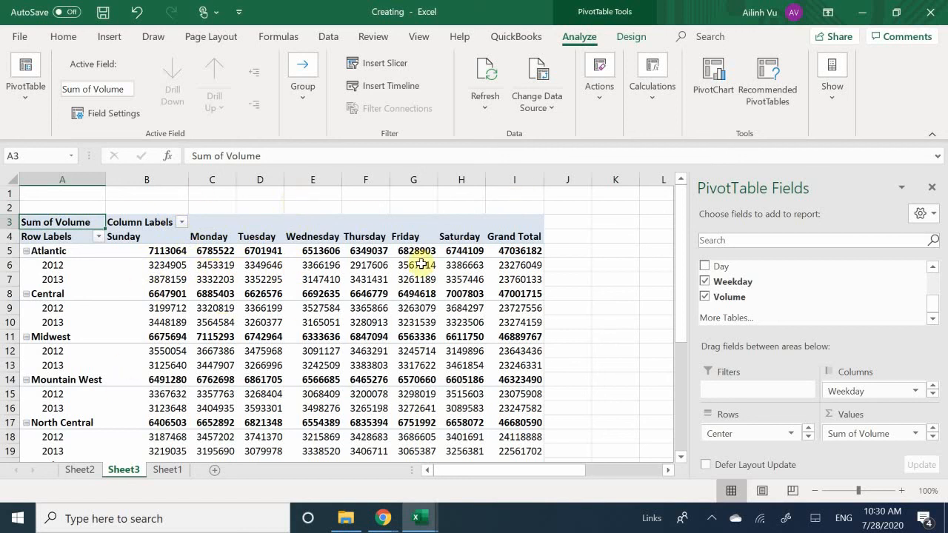
pyautogui.moveTo(537, 281)
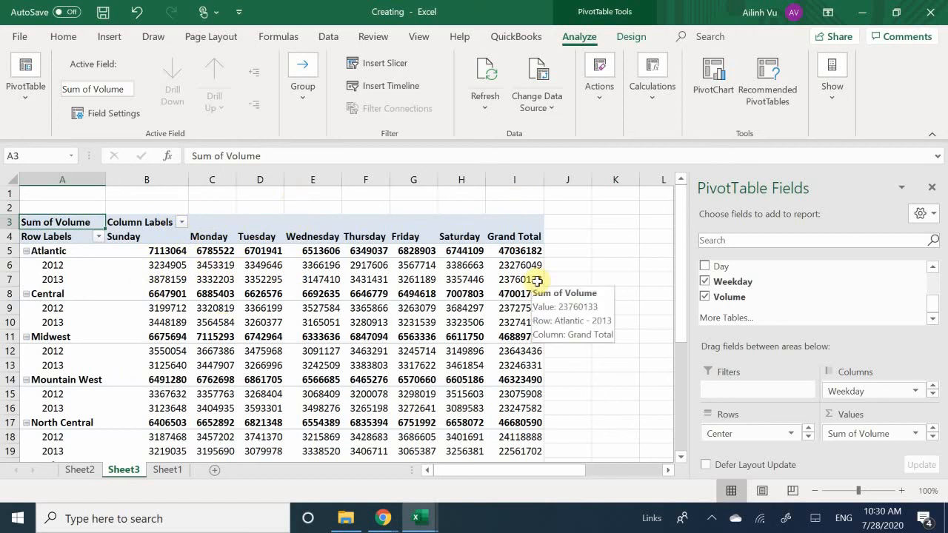
pyautogui.scroll(-10, 537, 281)
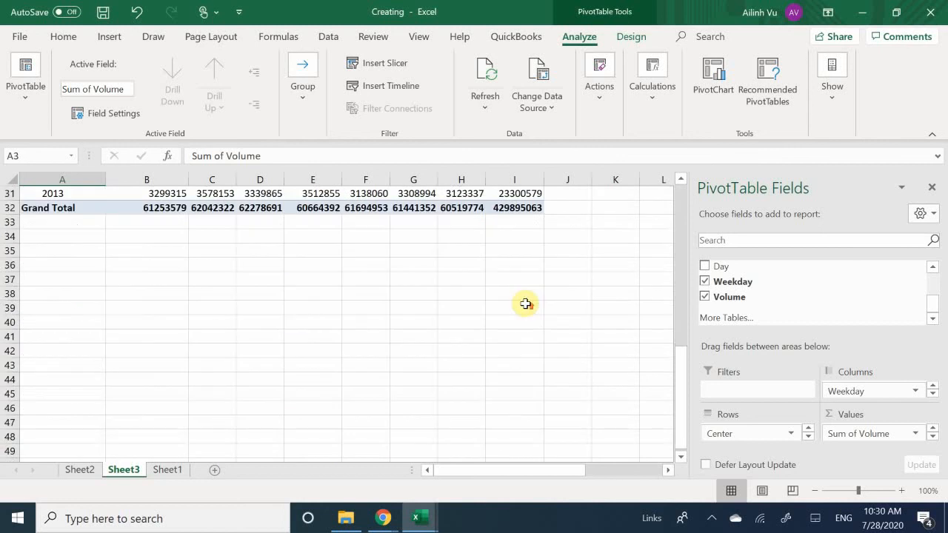
pyautogui.scroll(10, 525, 304)
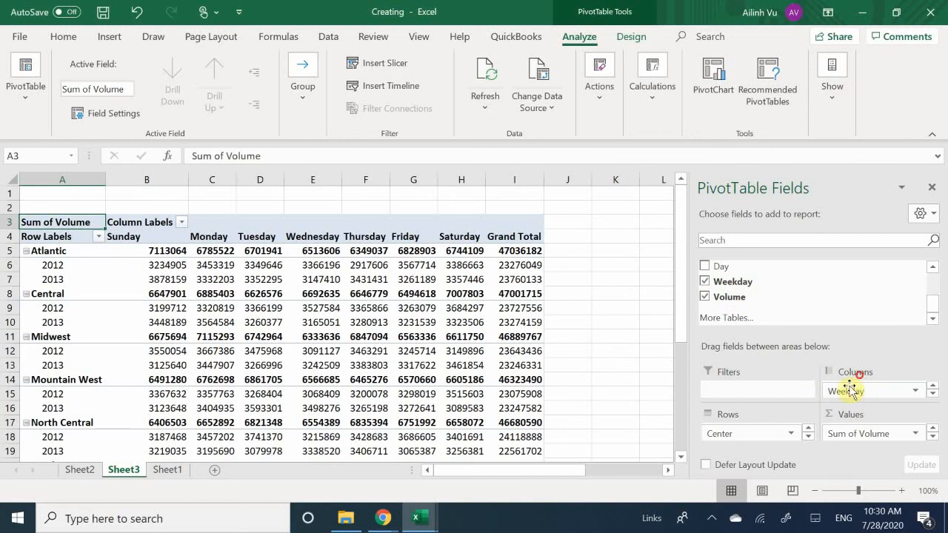
# Remove the Weekday field from the PivotTable's Columns, and clear all remaining fields from the Sheet3 PivotTable.
pyautogui.moveTo(849, 391); pyautogui.dragTo(726, 300)
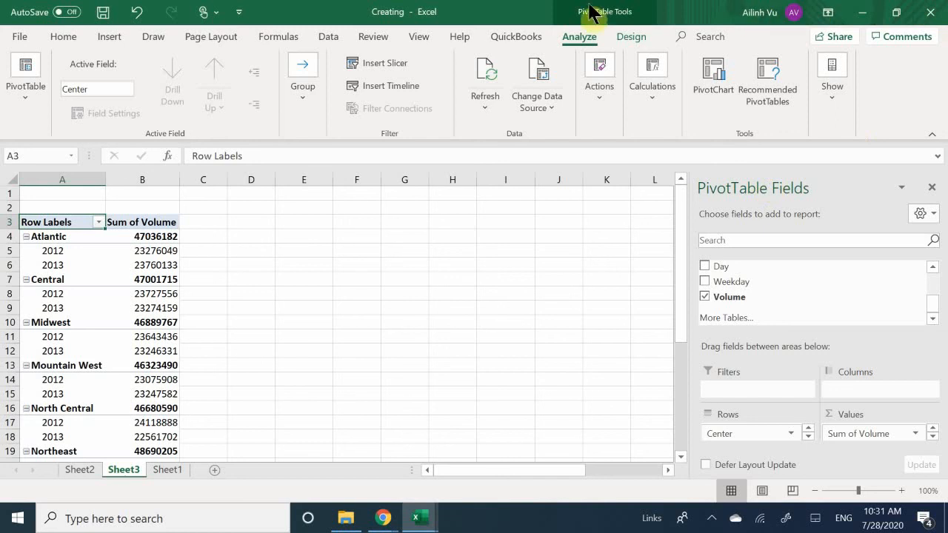
pyautogui.click(600, 123)
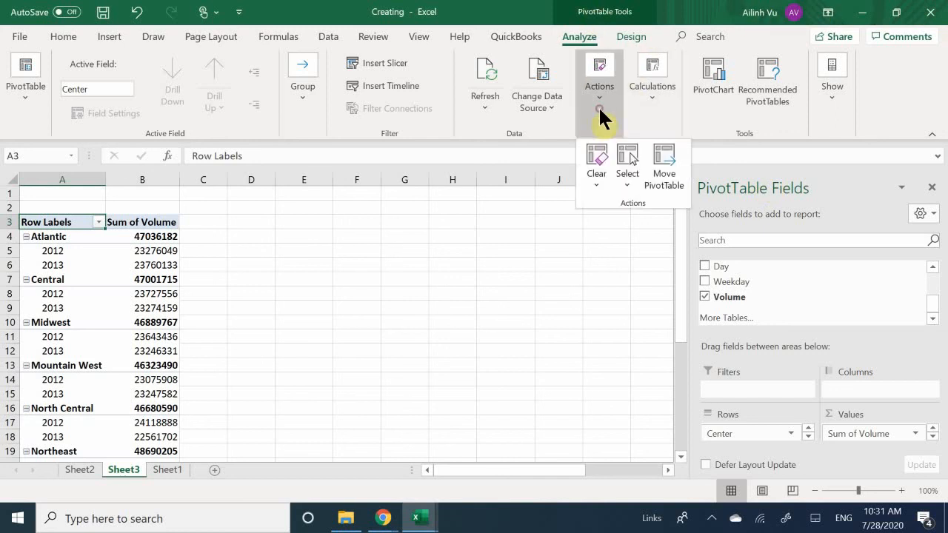
pyautogui.click(594, 167)
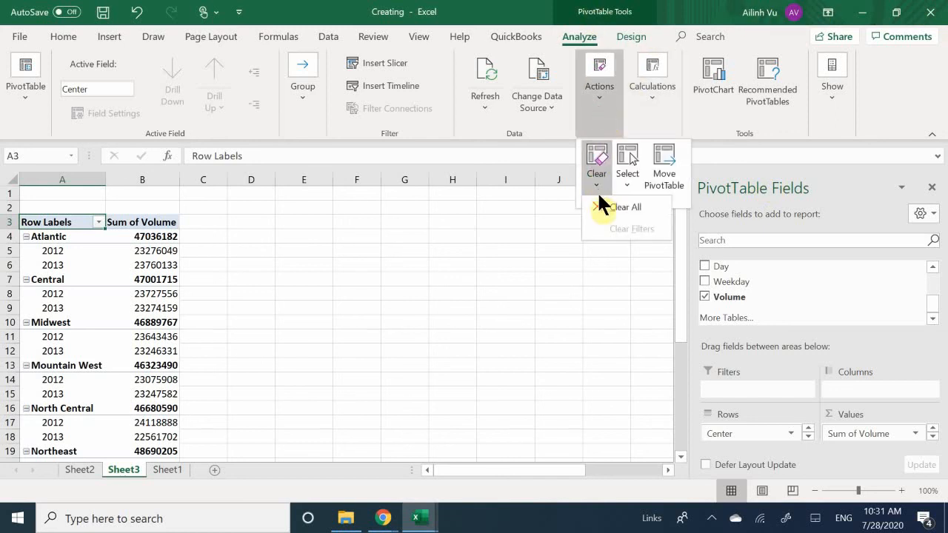
pyautogui.click(606, 207)
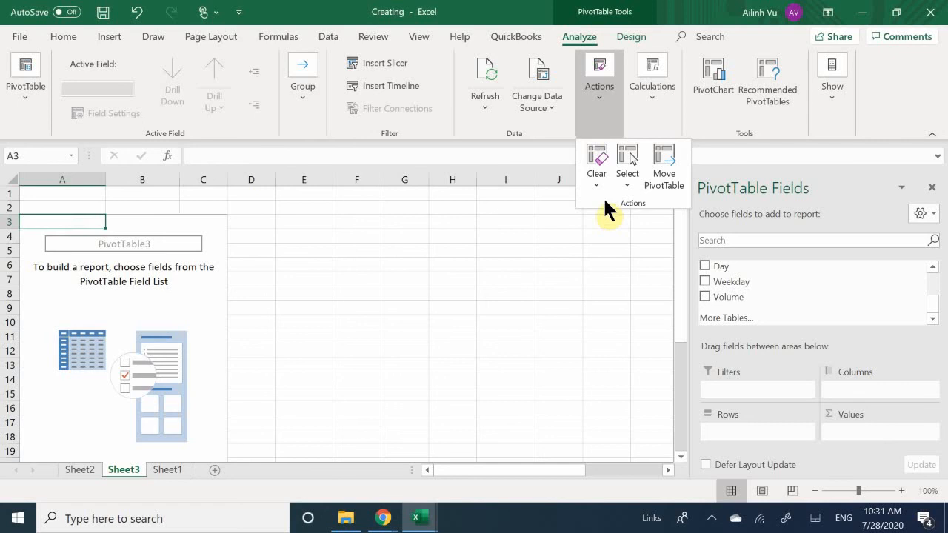
pyautogui.scroll(-7, 206, 426)
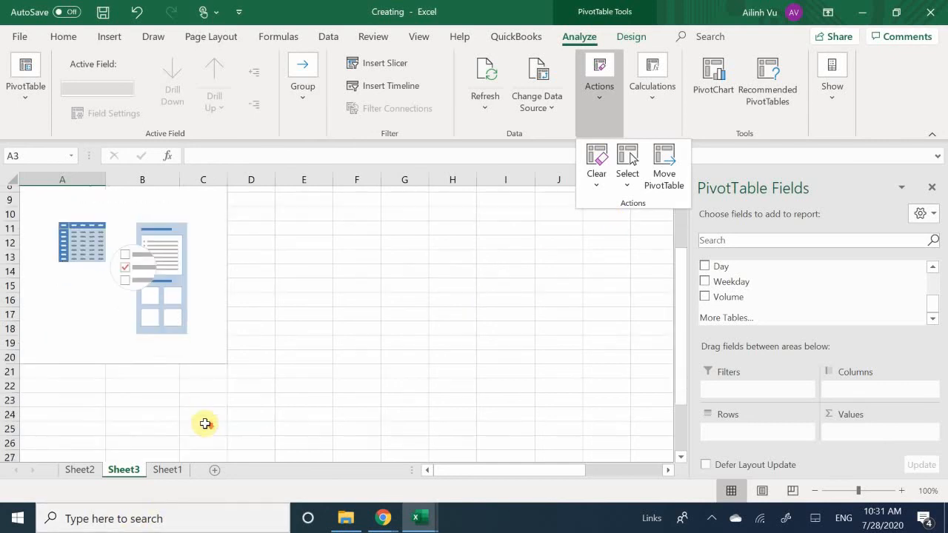
pyautogui.scroll(7, 205, 422)
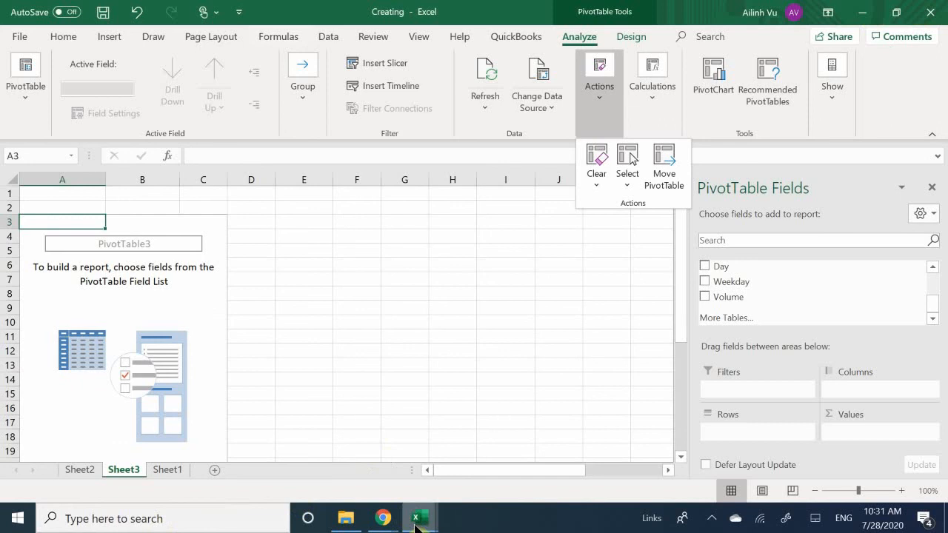
# Switch to the Focusing workbook and move its PivotTable's Center field from Columns to Rows beneath Month by removing and re-adding it.
pyautogui.moveTo(414, 514)
pyautogui.click(386, 465)
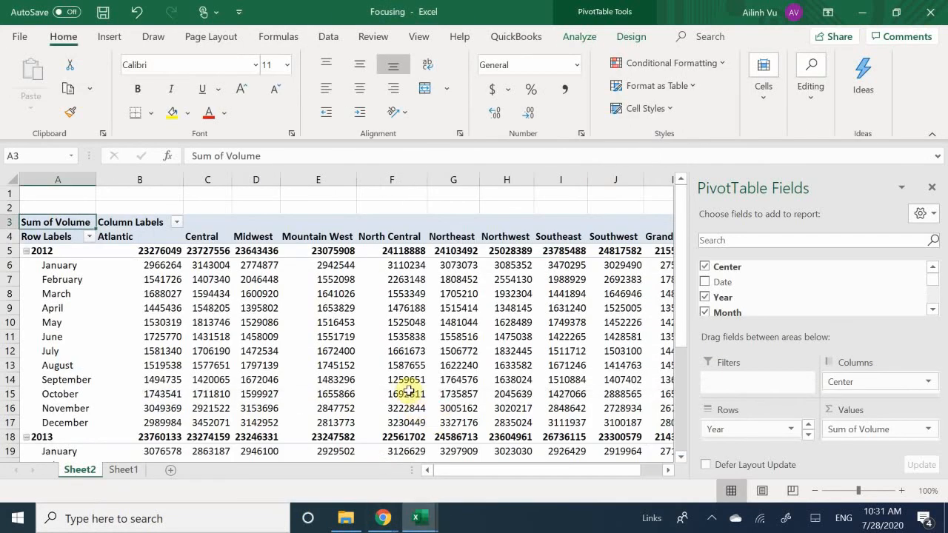
pyautogui.moveTo(409, 392)
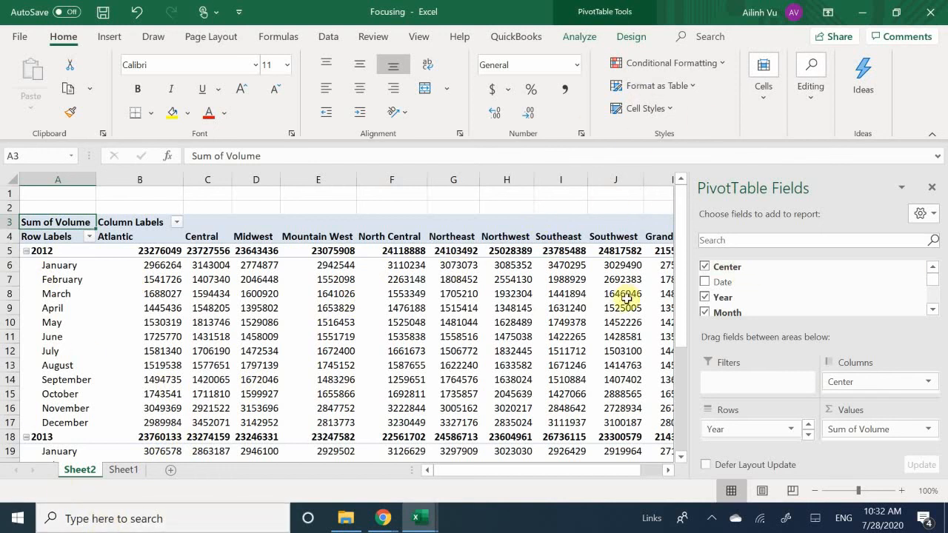
pyautogui.moveTo(356, 529)
pyautogui.click(705, 267)
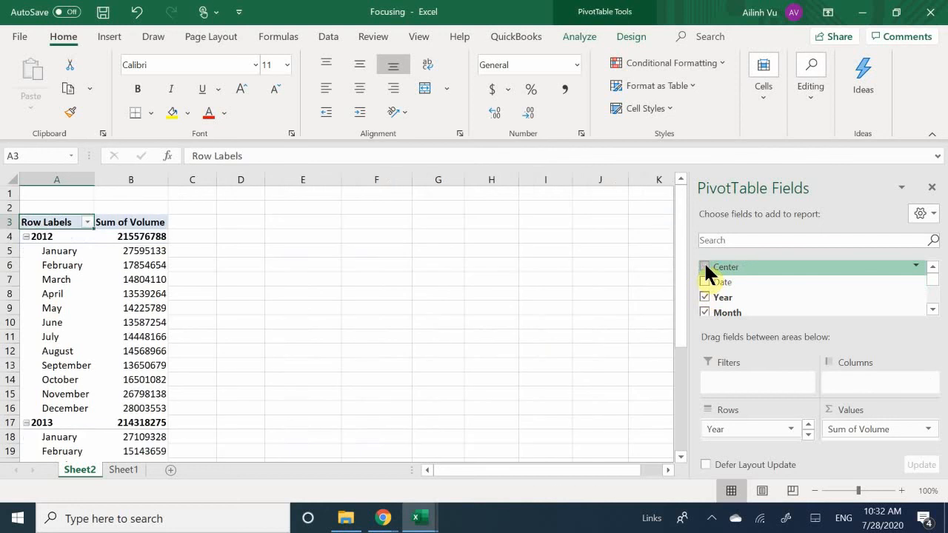
pyautogui.click(704, 268)
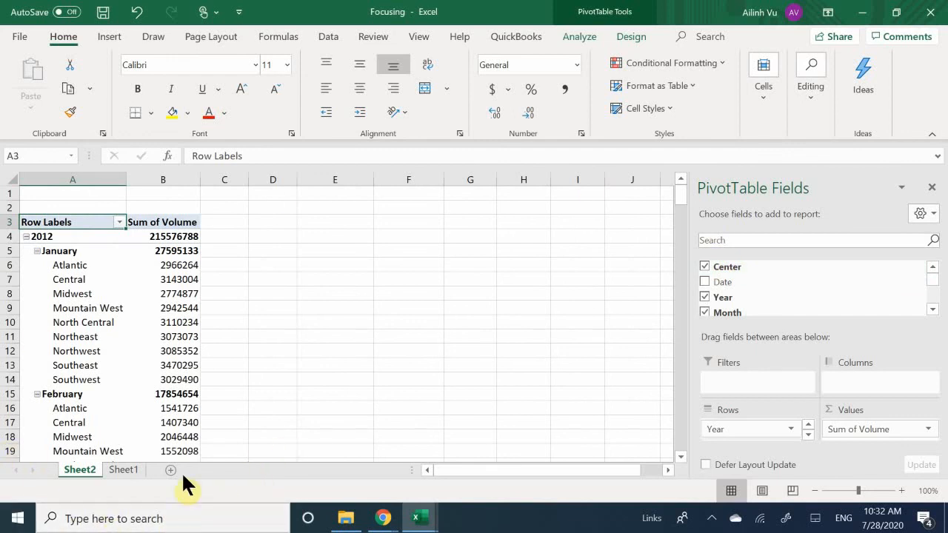
# Undo the removal and re-adding of the Center field so it sits in the PivotTable's Columns again.
pyautogui.hotkey('ctrl', 'z')
pyautogui.hotkey('ctrl', 'z')
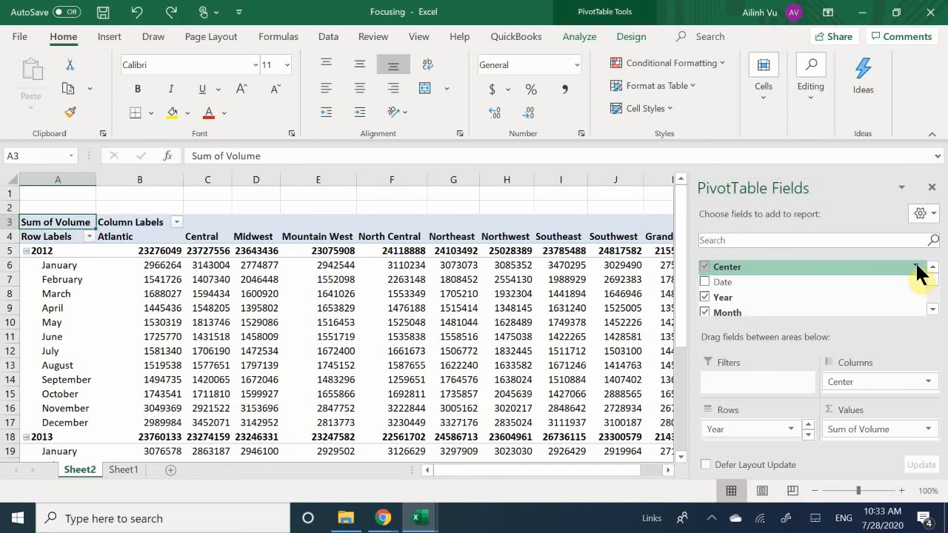
# Filter the Center field to show only Northwest, and look through the filtered PivotTable.
pyautogui.click(917, 265)
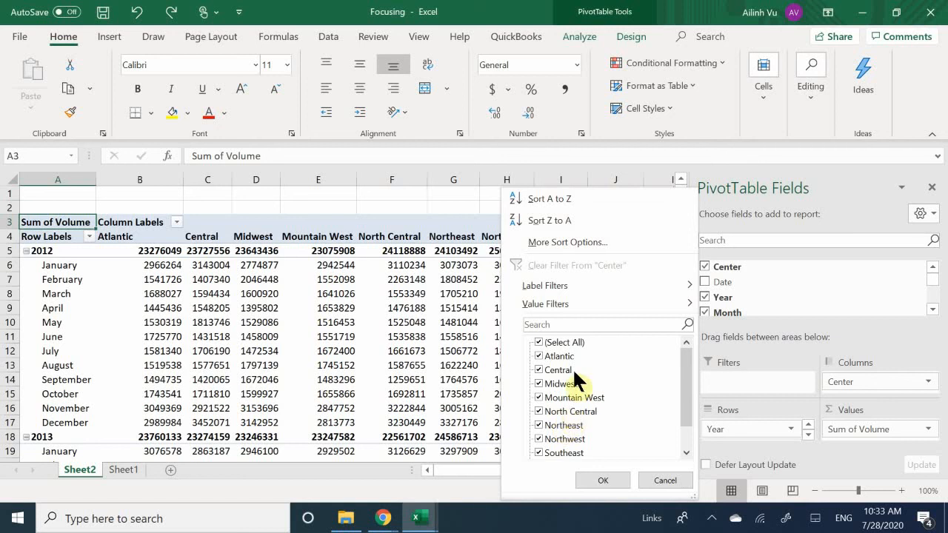
pyautogui.click(540, 342)
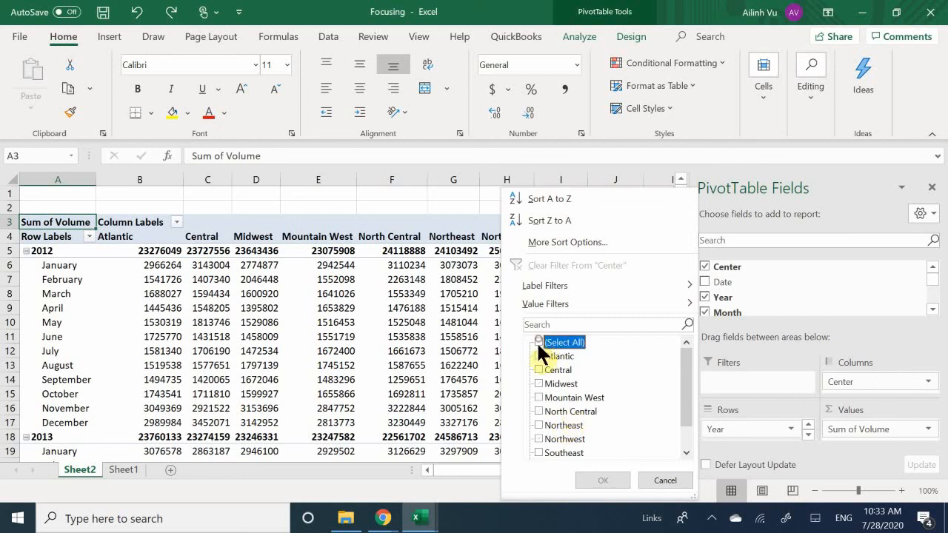
pyautogui.click(536, 440)
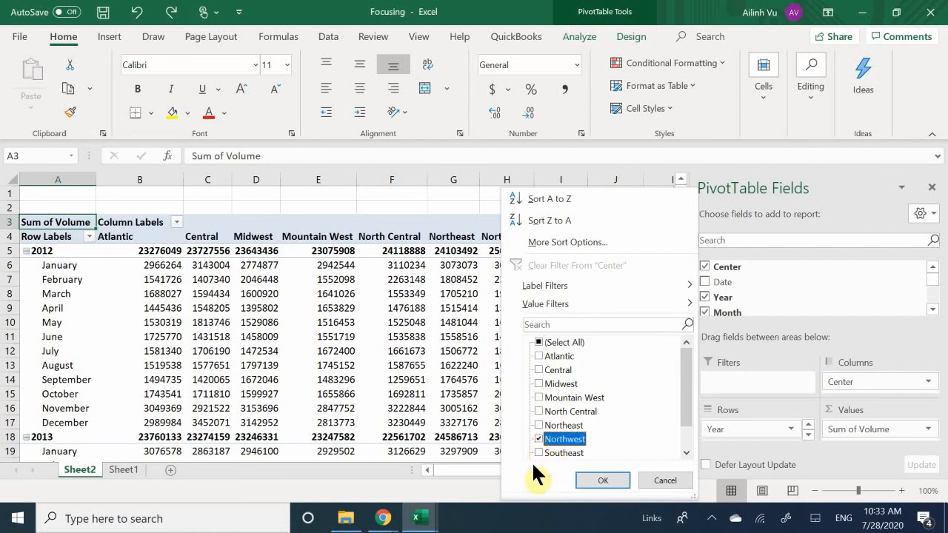
pyautogui.click(592, 480)
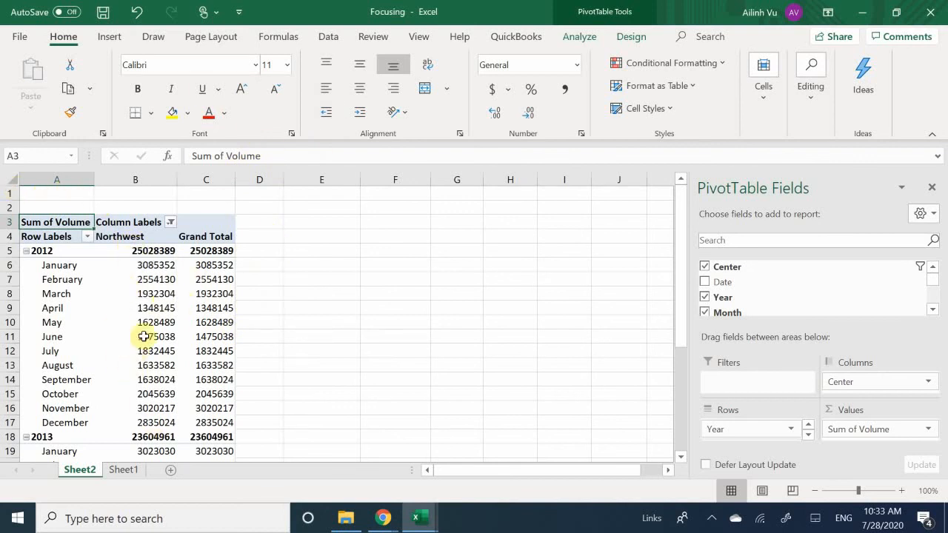
pyautogui.scroll(-8, 143, 338)
pyautogui.scroll(8, 143, 338)
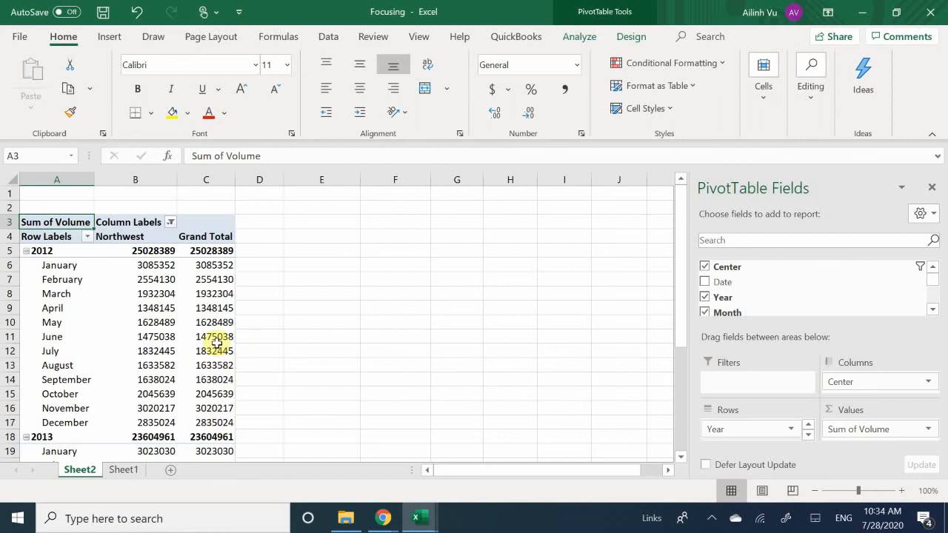
# Filter the PivotTable's Month field to show only June.
pyautogui.moveTo(104, 370)
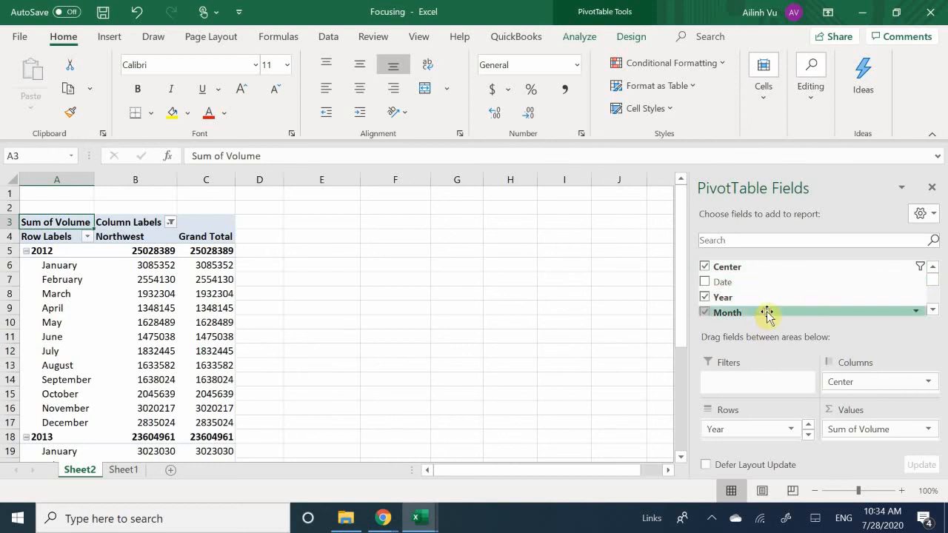
pyautogui.click(912, 309)
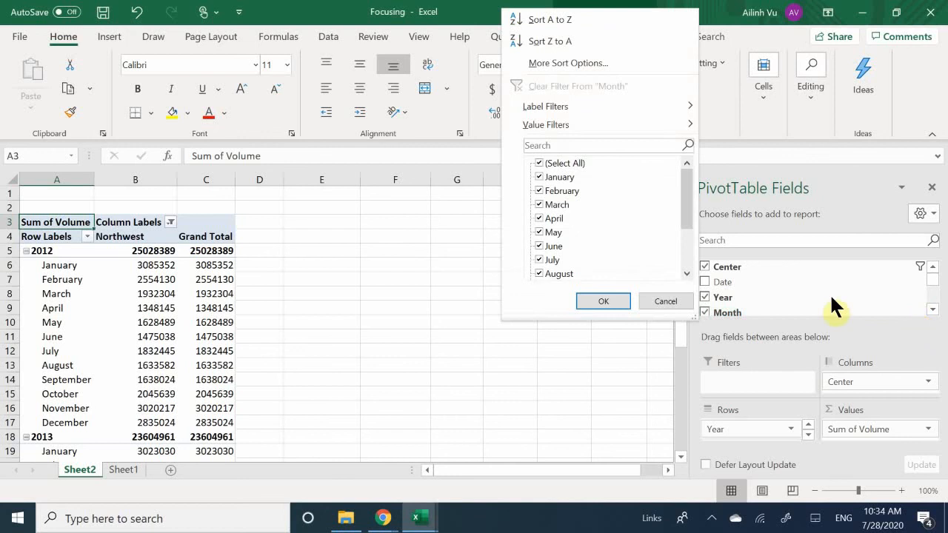
pyautogui.click(539, 163)
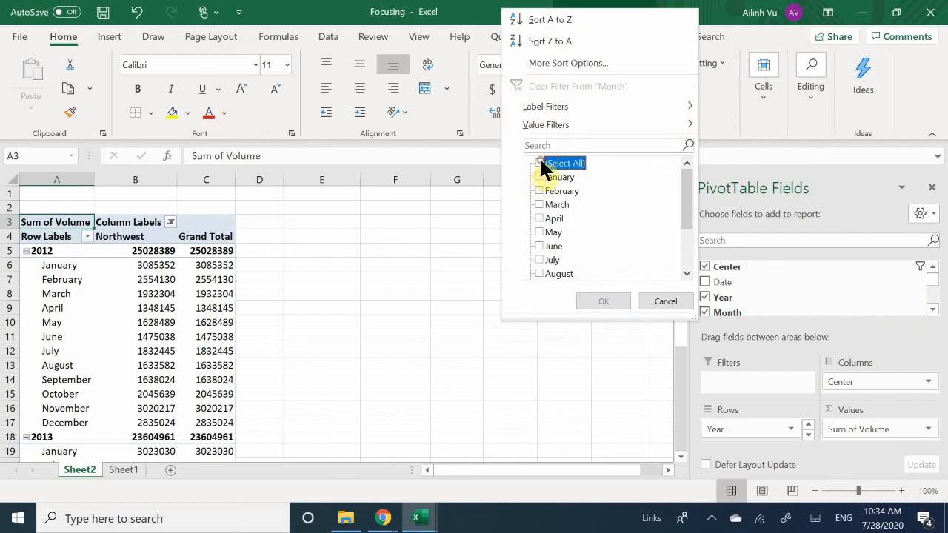
pyautogui.click(540, 245)
pyautogui.click(606, 301)
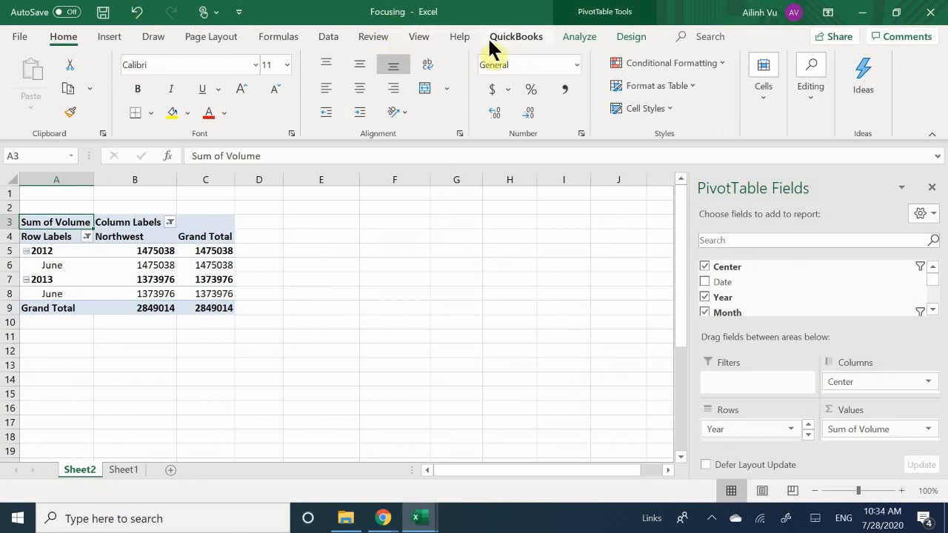
# Clear all fields, formatting and filters from the Sheet2 PivotTable.
pyautogui.click(324, 37)
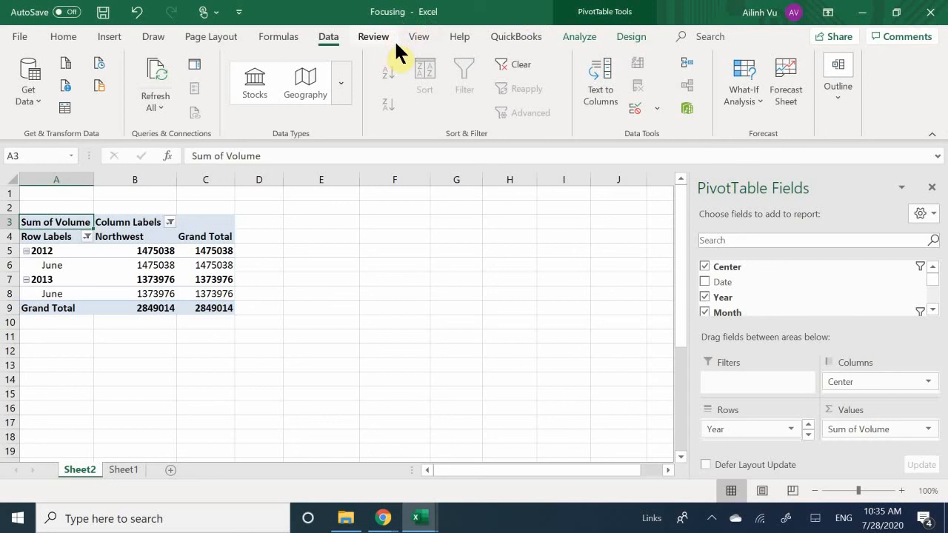
pyautogui.click(583, 41)
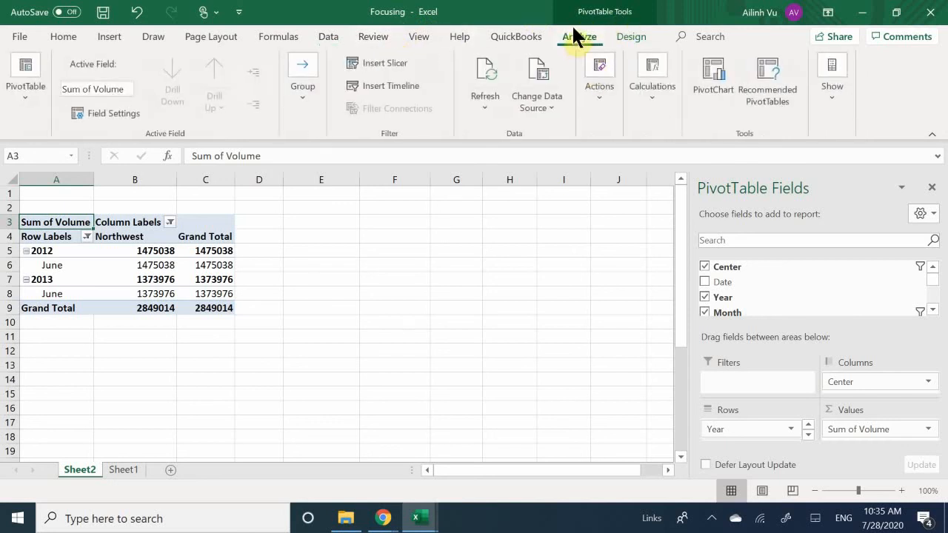
pyautogui.click(603, 110)
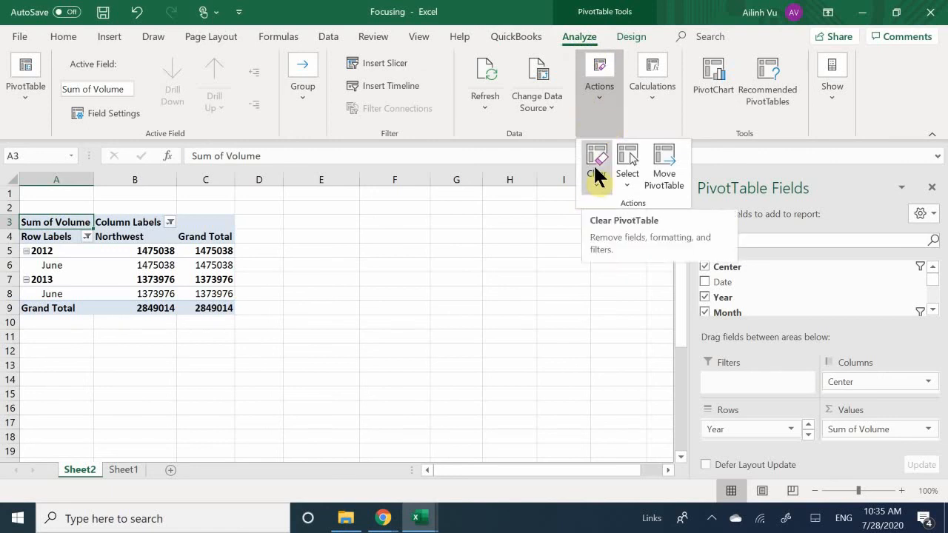
pyautogui.click(595, 169)
pyautogui.click(633, 206)
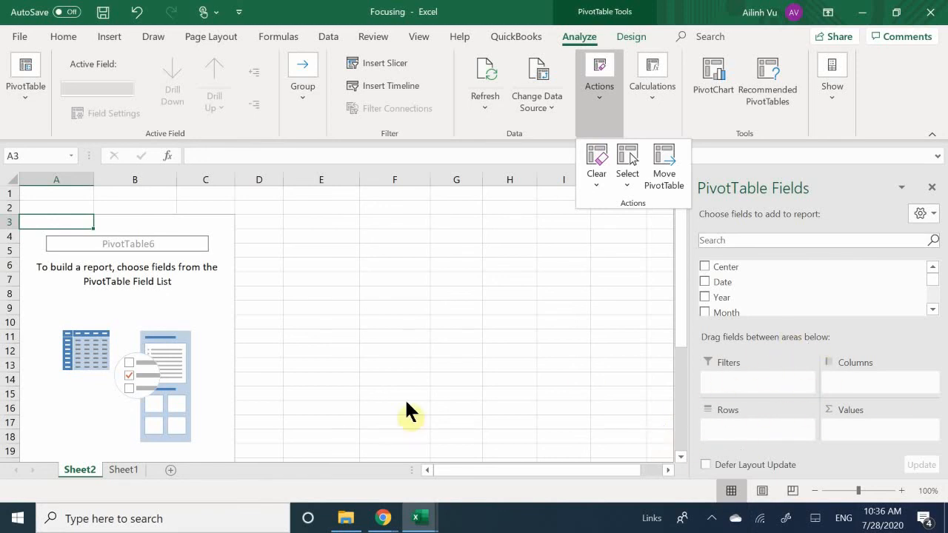
# Insert the recommended PivotTable Sum of Volume by Weekday from the Sheet1 data table.
pyautogui.click(123, 470)
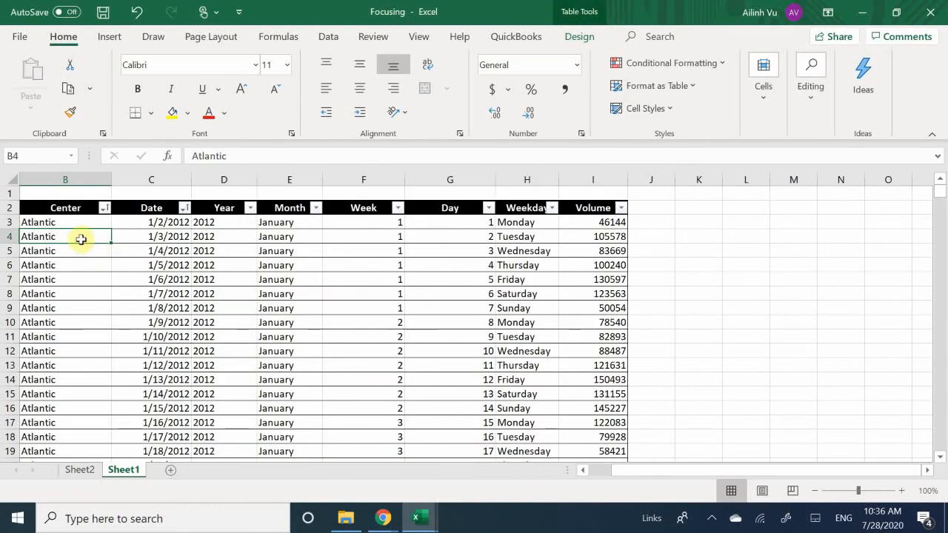
pyautogui.click(79, 251)
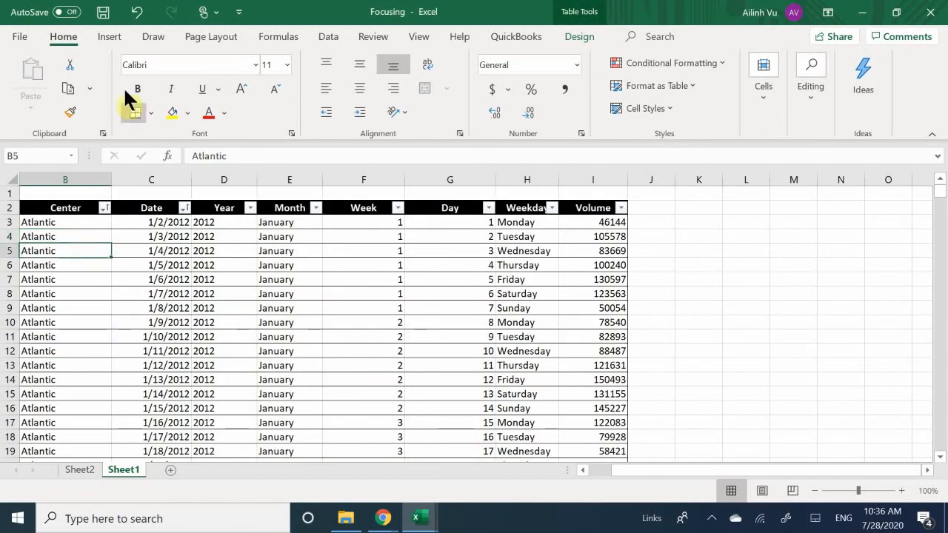
pyautogui.click(104, 35)
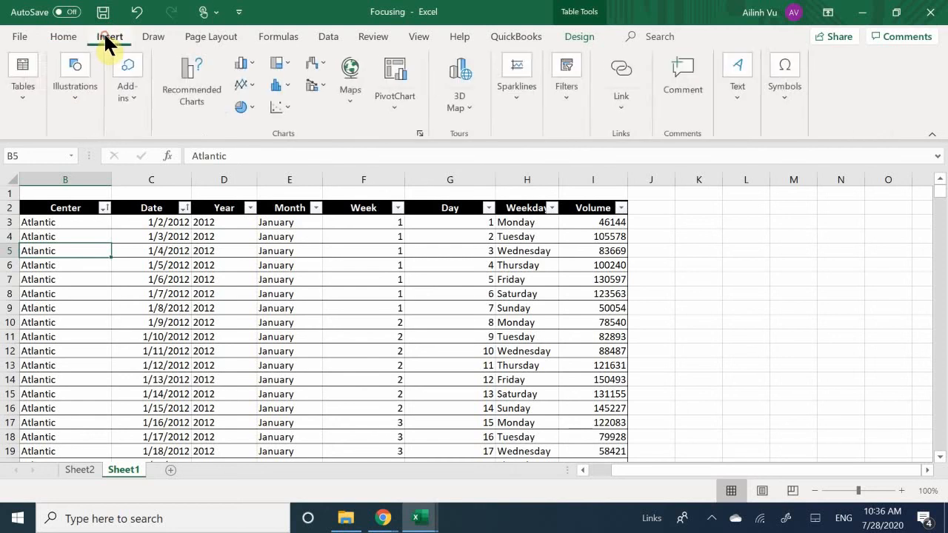
pyautogui.click(18, 93)
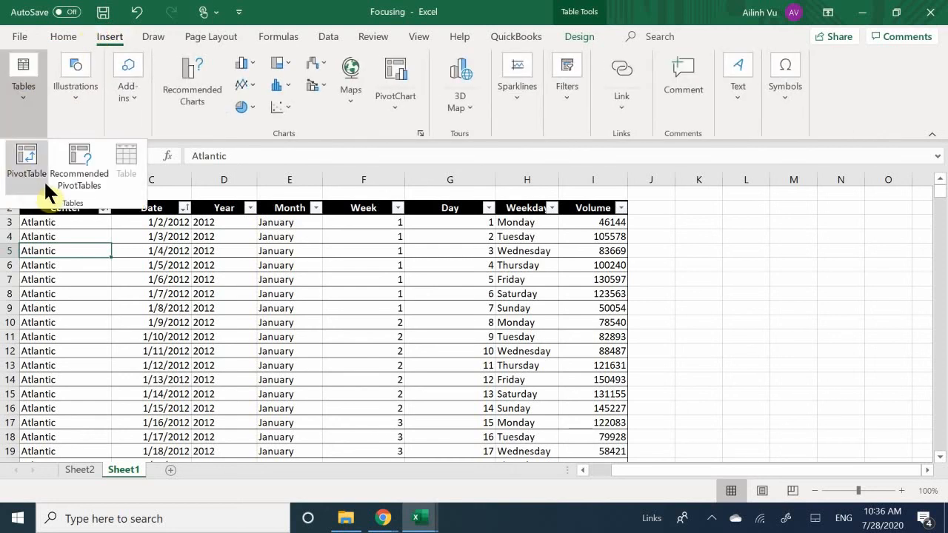
pyautogui.click(82, 180)
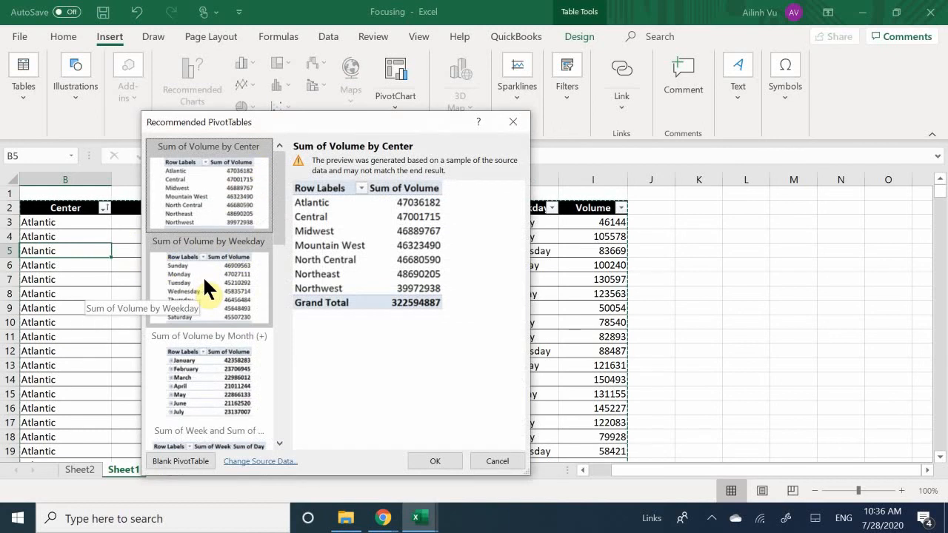
pyautogui.doubleClick(203, 277)
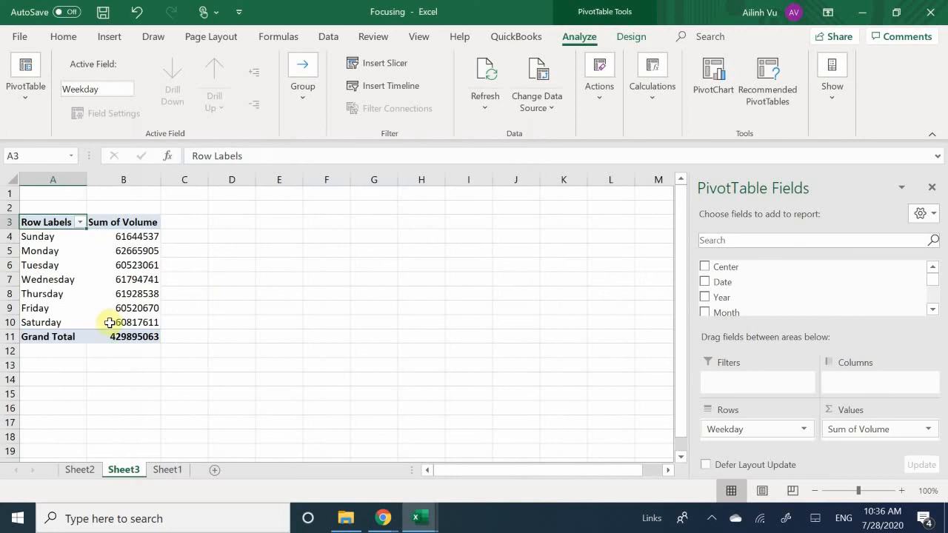
# Move the Weekday field from Rows to Filters in the Sheet3 PivotTable.
pyautogui.moveTo(109, 323)
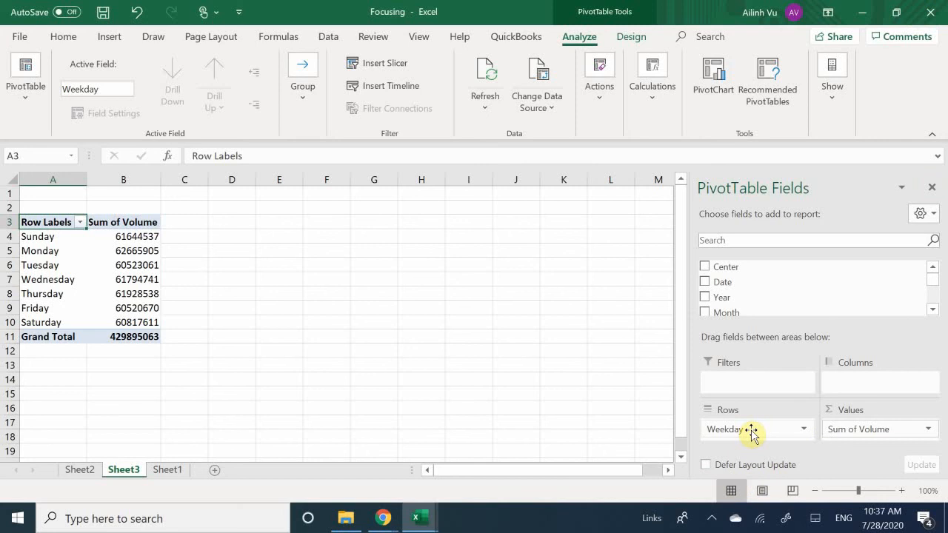
pyautogui.moveTo(733, 436); pyautogui.dragTo(751, 383)
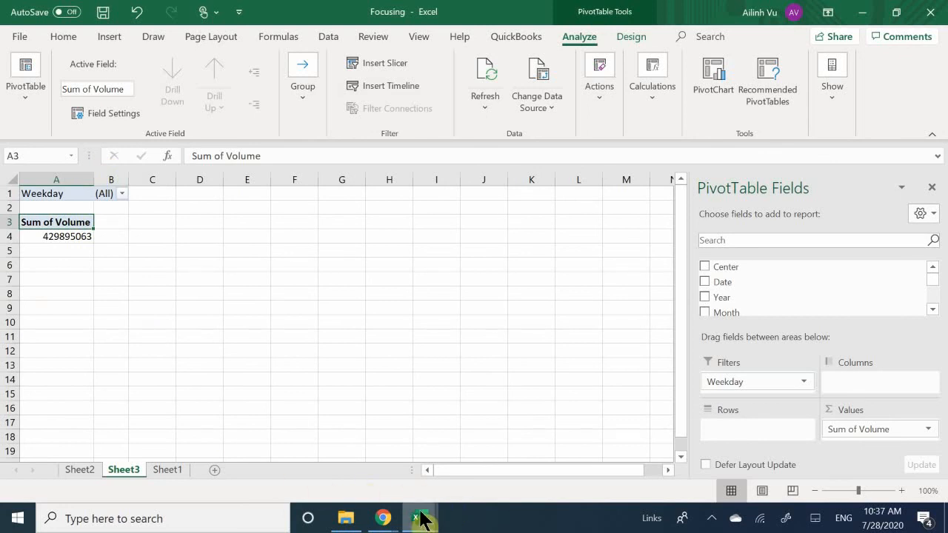
pyautogui.moveTo(421, 517)
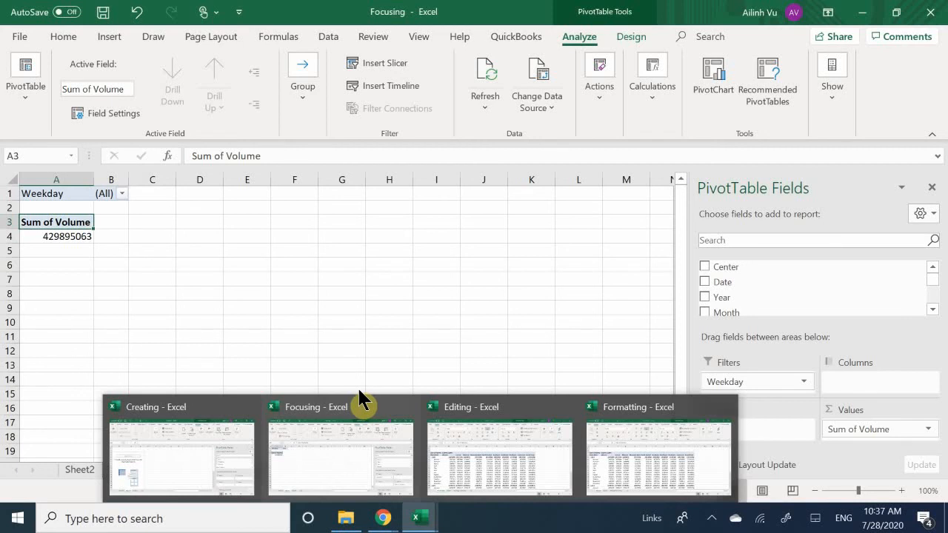
pyautogui.click(354, 452)
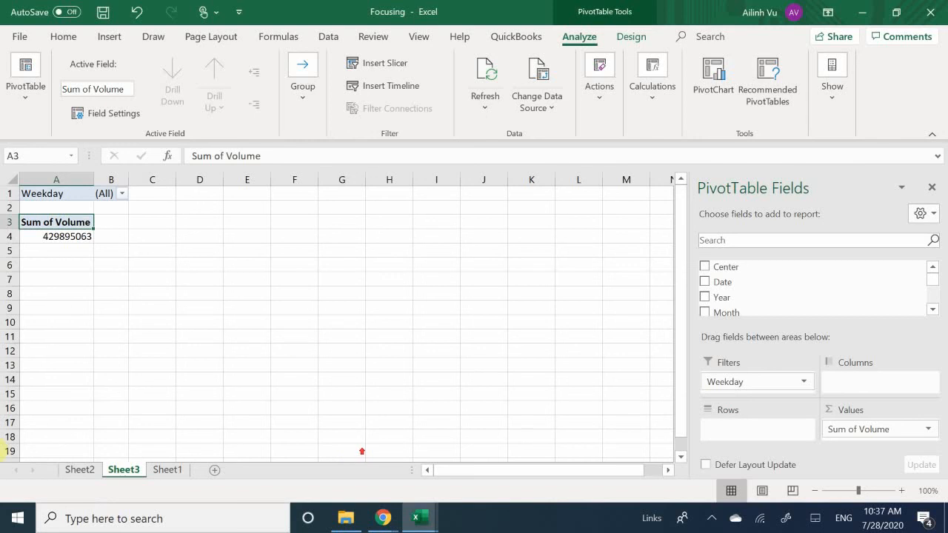
# Undo the Sheet3 PivotTable, the clearing of the Sheet2 PivotTable, and its Month and Center filters.
pyautogui.click(95, 470)
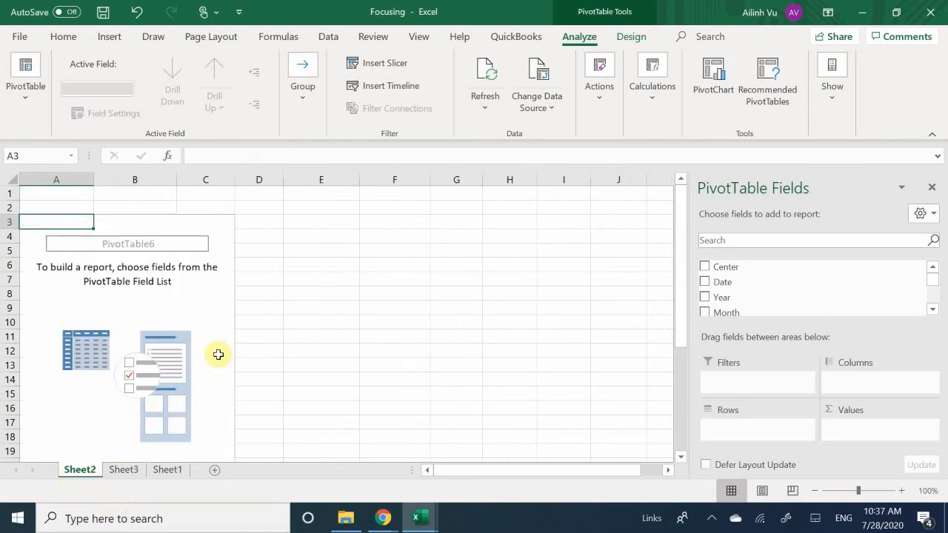
pyautogui.hotkey('ctrl', 'pagedown')
pyautogui.hotkey('ctrl', 'z')
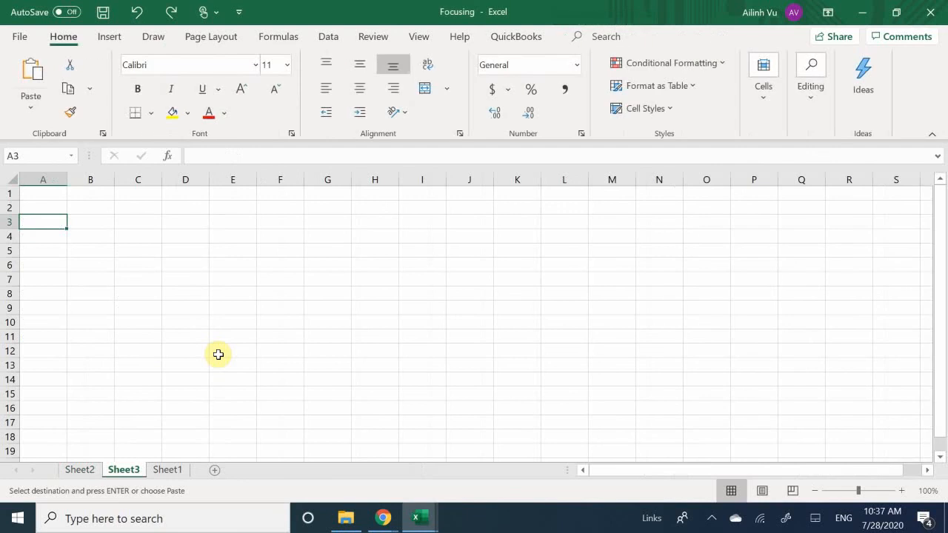
pyautogui.hotkey('ctrl', 'z')
pyautogui.hotkey('ctrl', 'z')
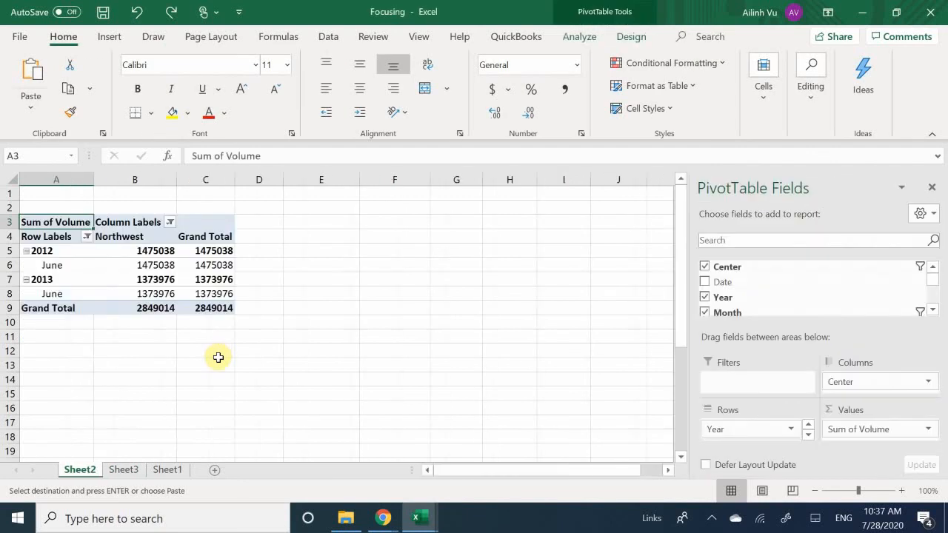
pyautogui.hotkey('ctrl', 'z')
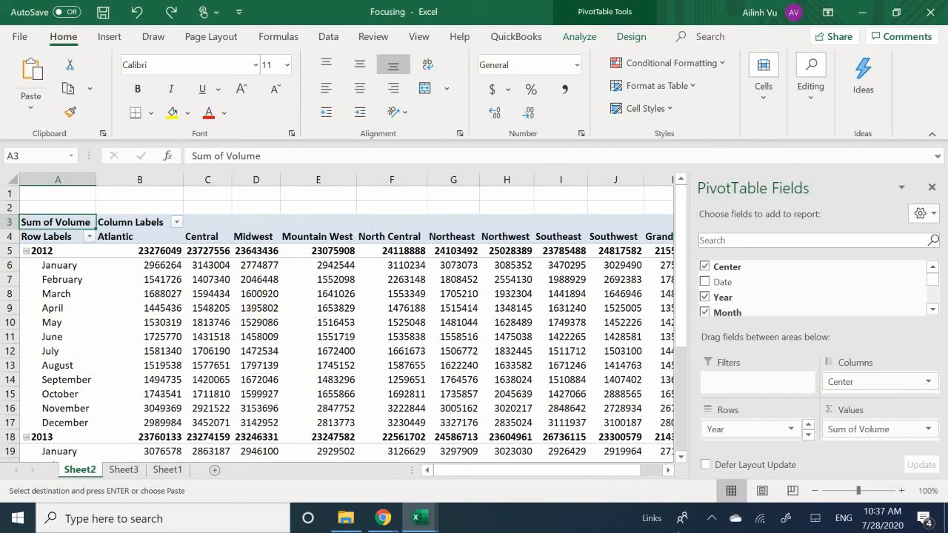
# Add the Weekday field to the Filters area of the Sheet2 PivotTable.
pyautogui.scroll(-1, 746, 432)
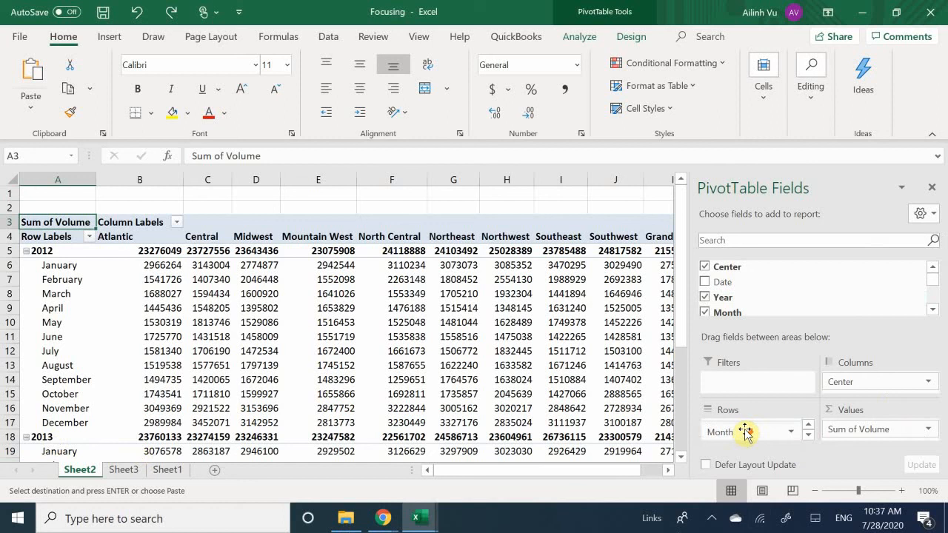
pyautogui.moveTo(745, 432); pyautogui.dragTo(733, 384)
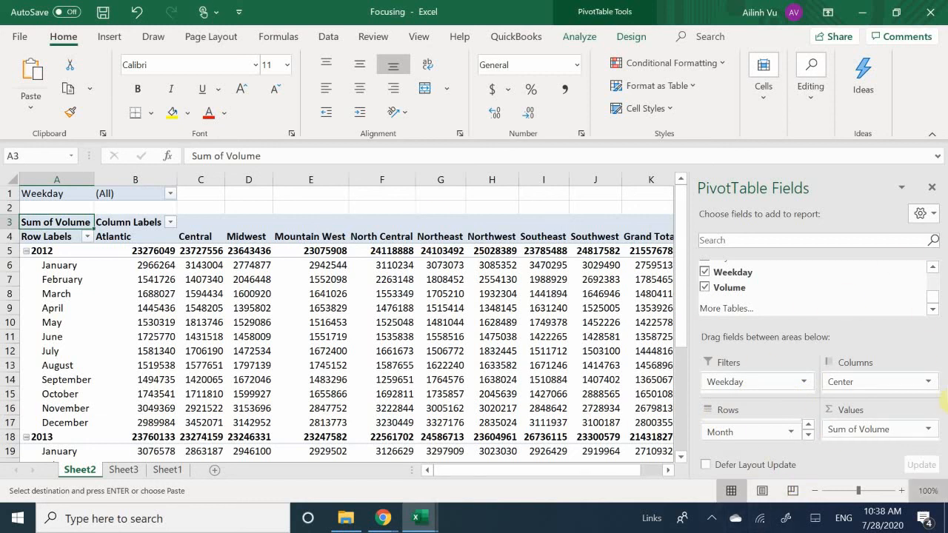
# Filter the Sheet2 PivotTable's Weekday report filter to show only Tuesday and Thursday.
pyautogui.click(62, 194)
pyautogui.click(117, 194)
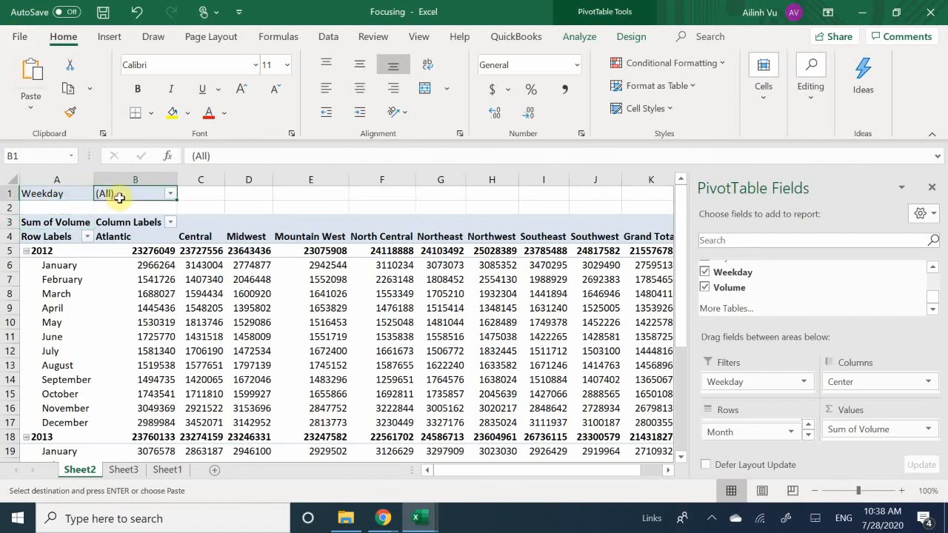
pyautogui.click(60, 198)
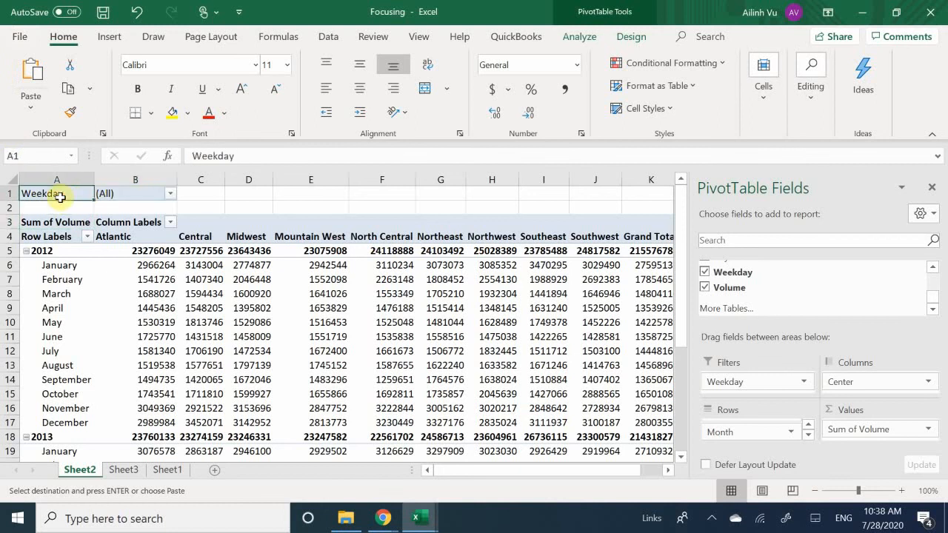
pyautogui.click(108, 194)
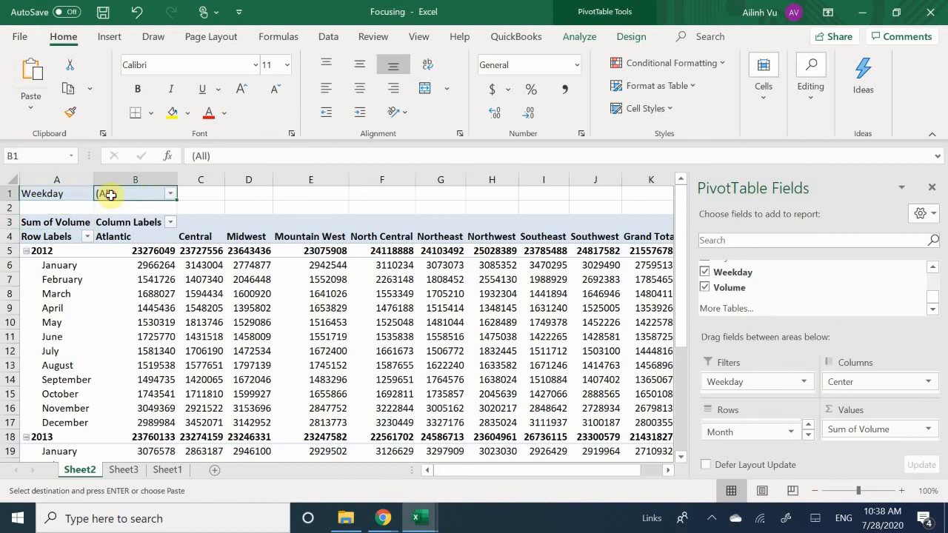
pyautogui.click(171, 197)
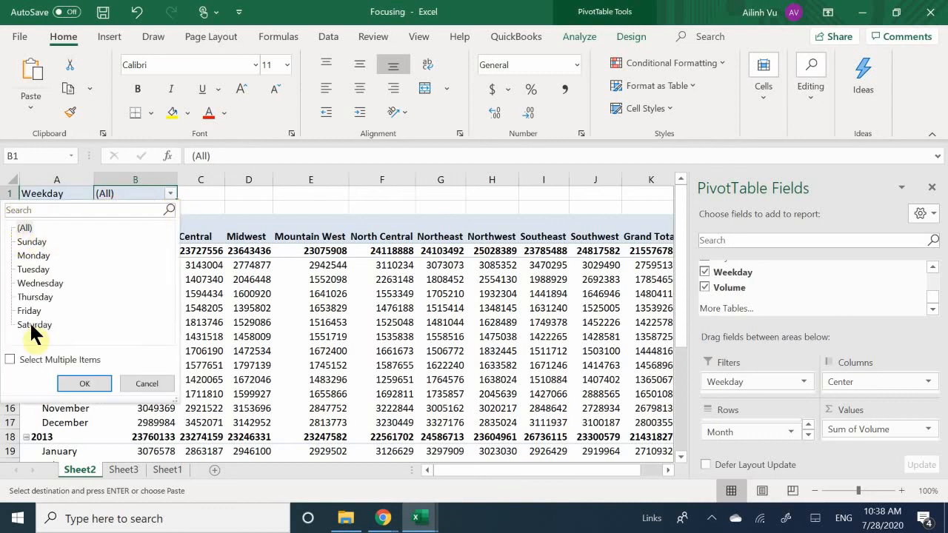
pyautogui.click(32, 356)
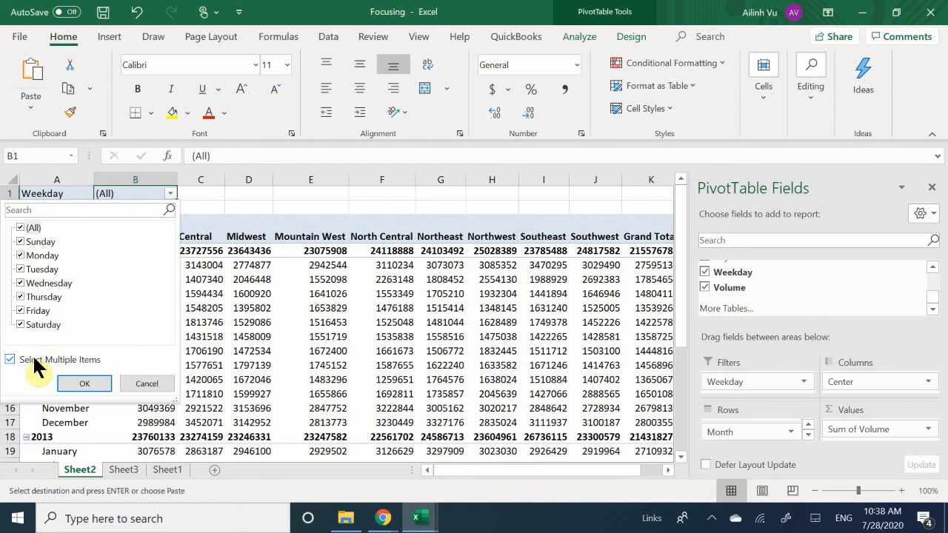
pyautogui.click(17, 228)
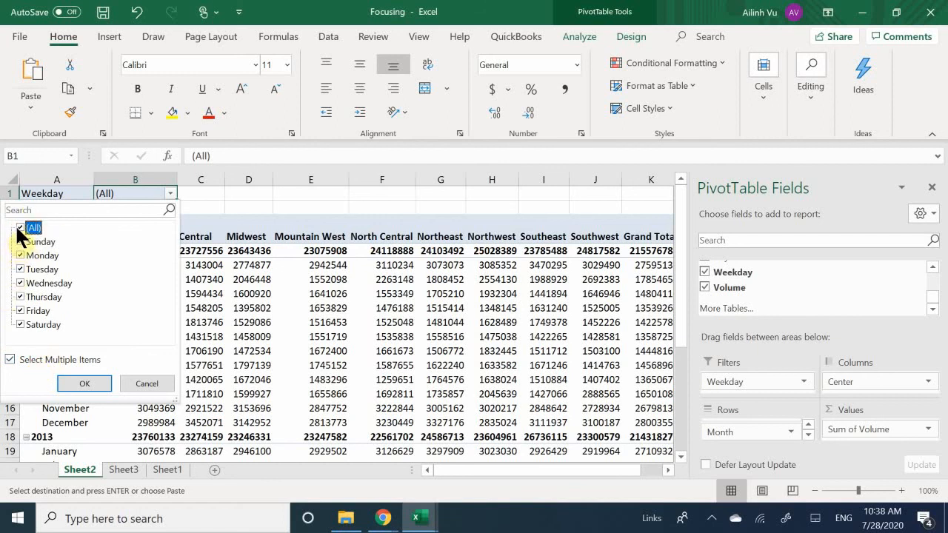
pyautogui.click(20, 228)
pyautogui.click(20, 270)
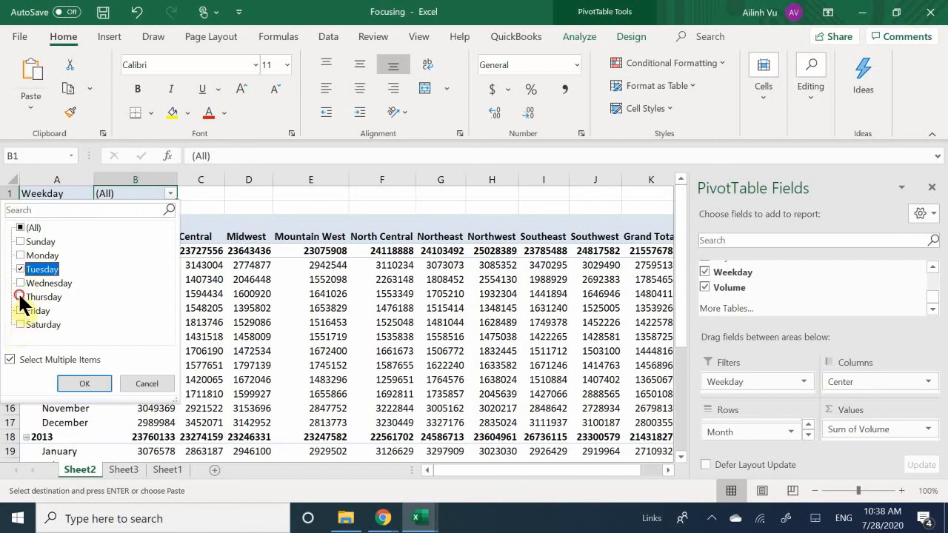
pyautogui.click(20, 297)
pyautogui.click(82, 382)
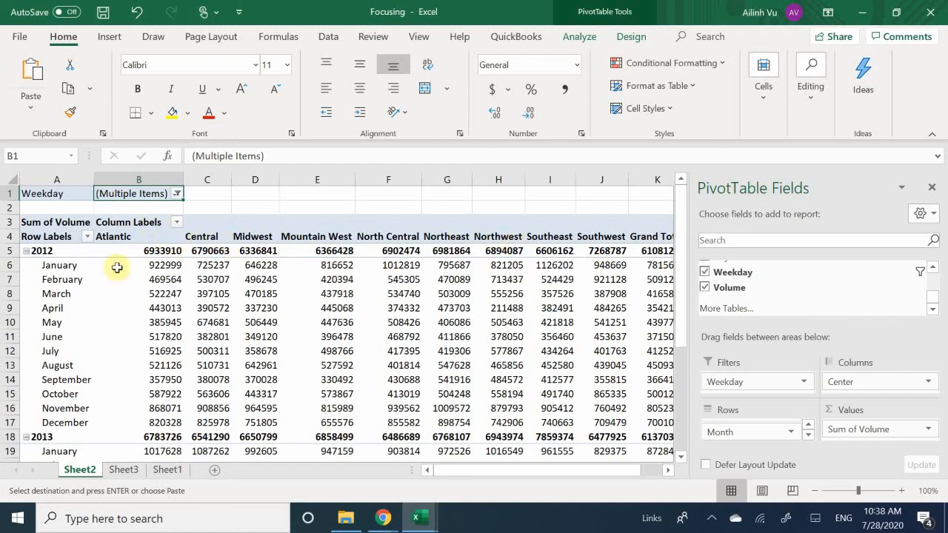
# Replace the Month field with the Year field in the Rows area of the Sheet2 PivotTable.
pyautogui.scroll(-1, 81, 312)
pyautogui.scroll(-5, 215, 267)
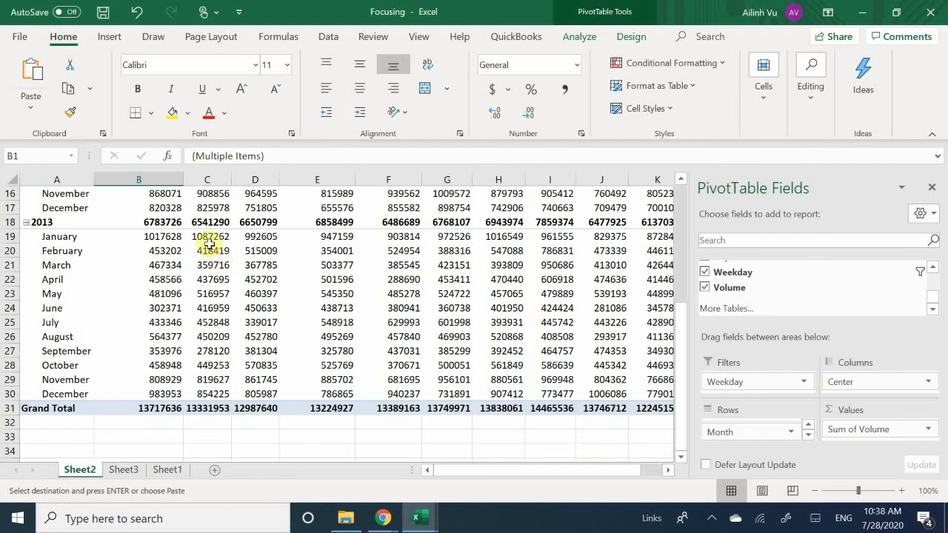
pyautogui.scroll(5, 221, 281)
pyautogui.scroll(1, 221, 280)
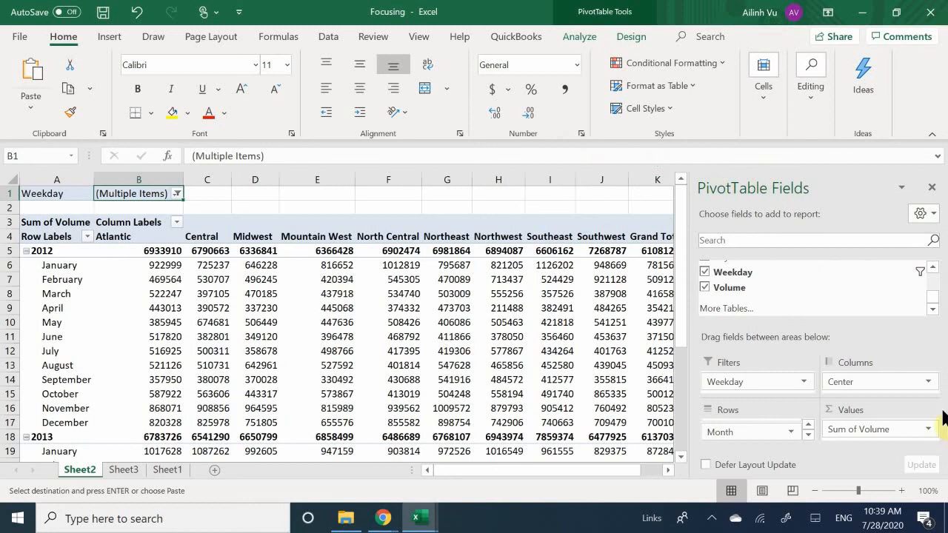
pyautogui.moveTo(732, 434); pyautogui.dragTo(755, 287)
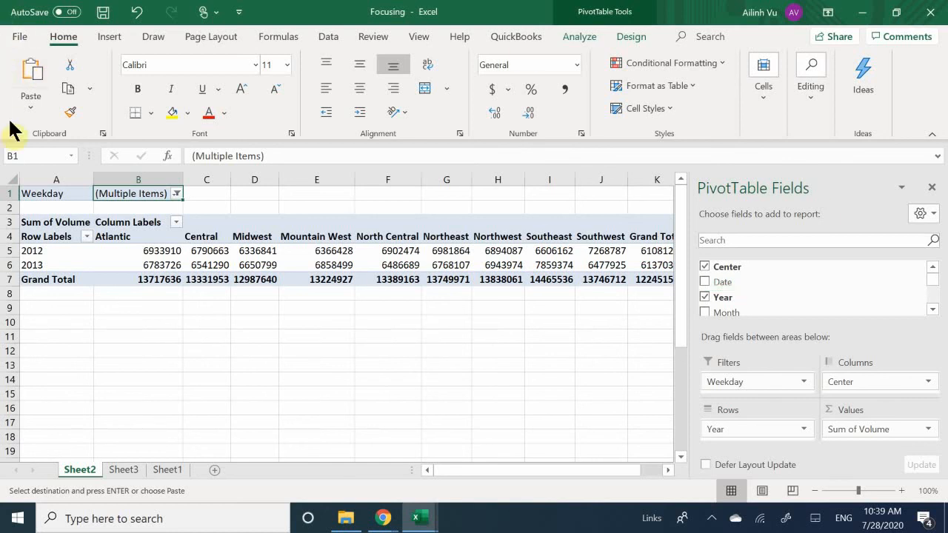
pyautogui.click(88, 248)
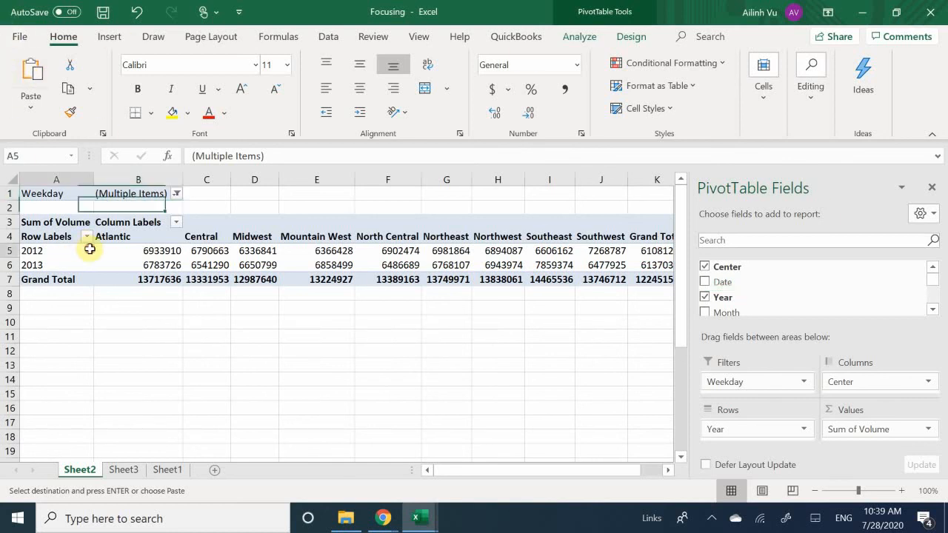
pyautogui.click(53, 264)
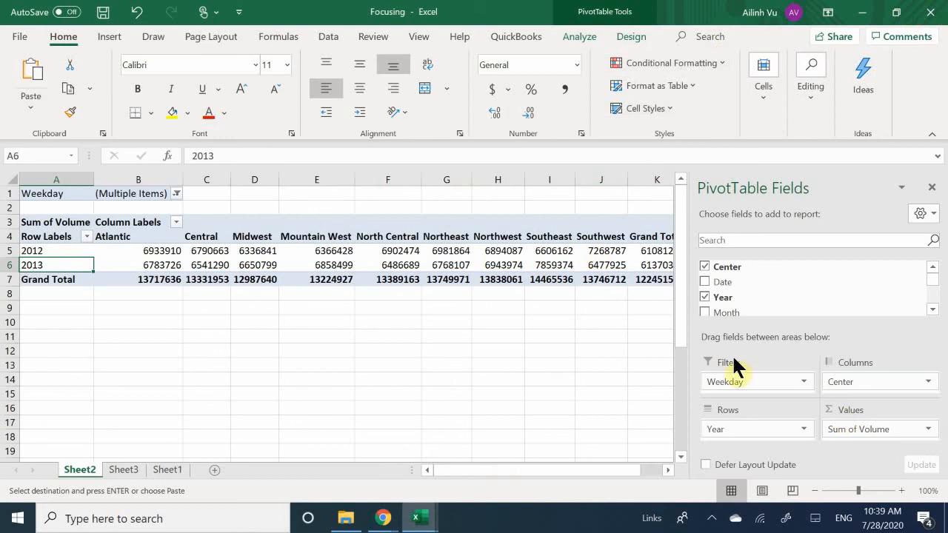
# Move the Weekday field from Filters to Rows, nested below Year.
pyautogui.moveTo(737, 383); pyautogui.dragTo(728, 440)
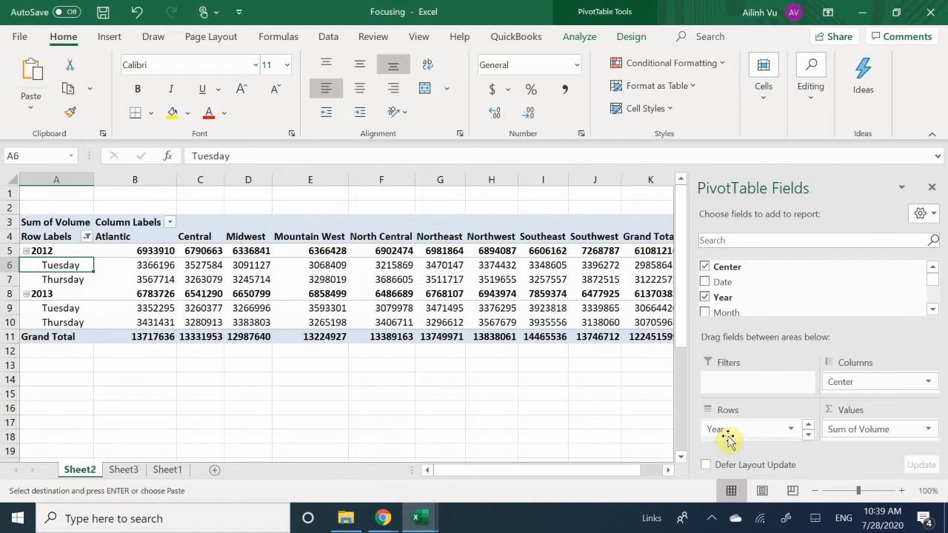
pyautogui.scroll(-1, 733, 429)
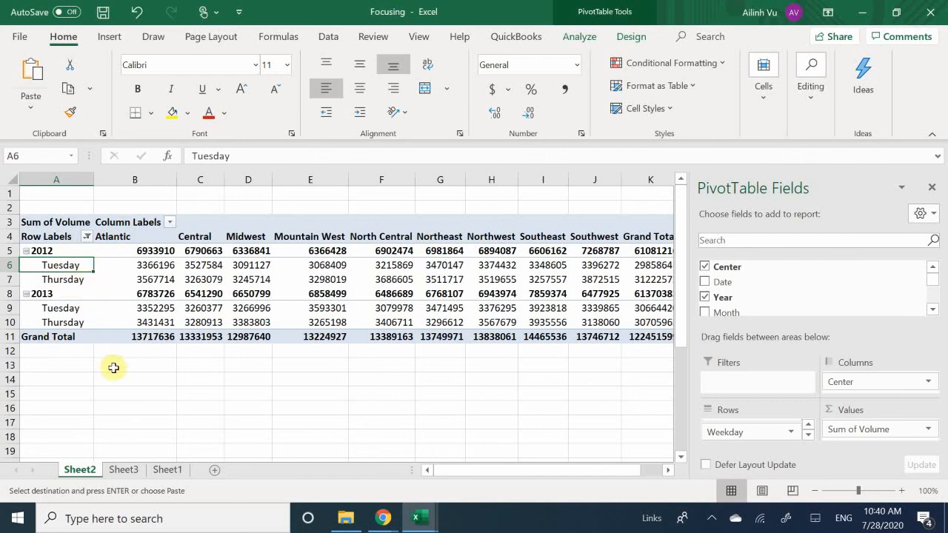
pyautogui.click(78, 388)
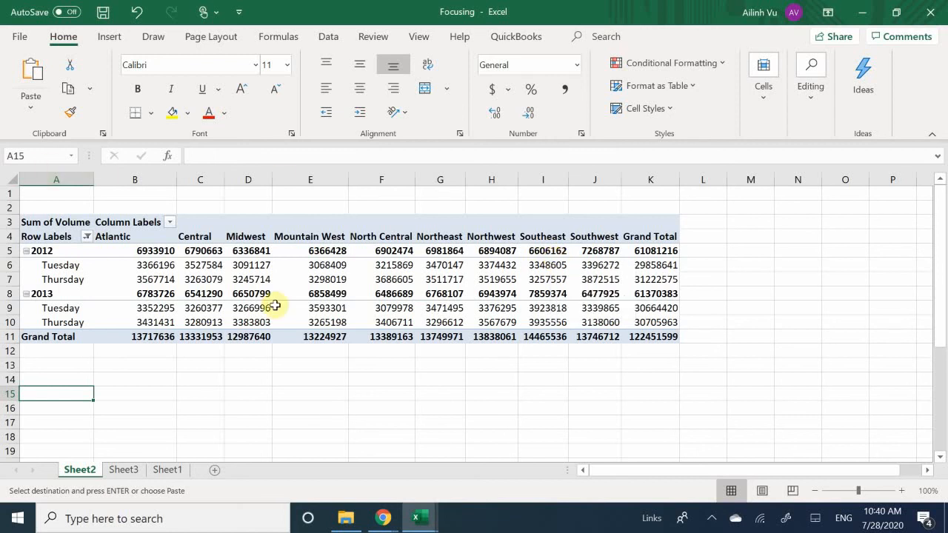
# Add the Date field to the Rows area above the Year and Weekday fields.
pyautogui.moveTo(275, 305)
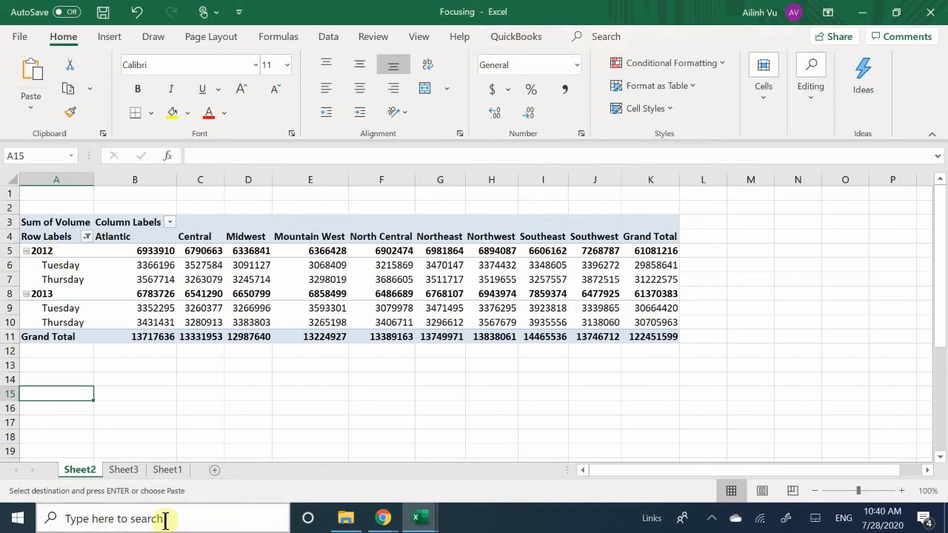
pyautogui.click(39, 316)
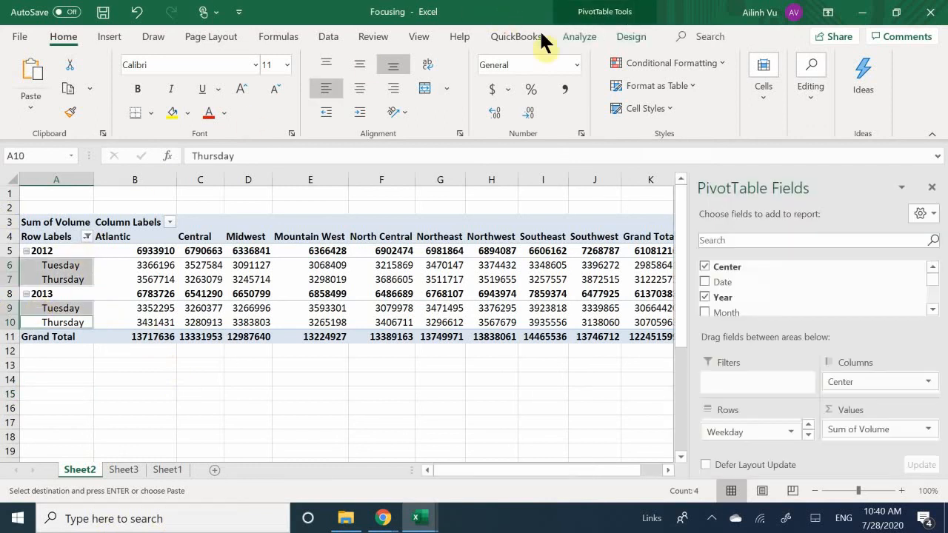
pyautogui.click(585, 36)
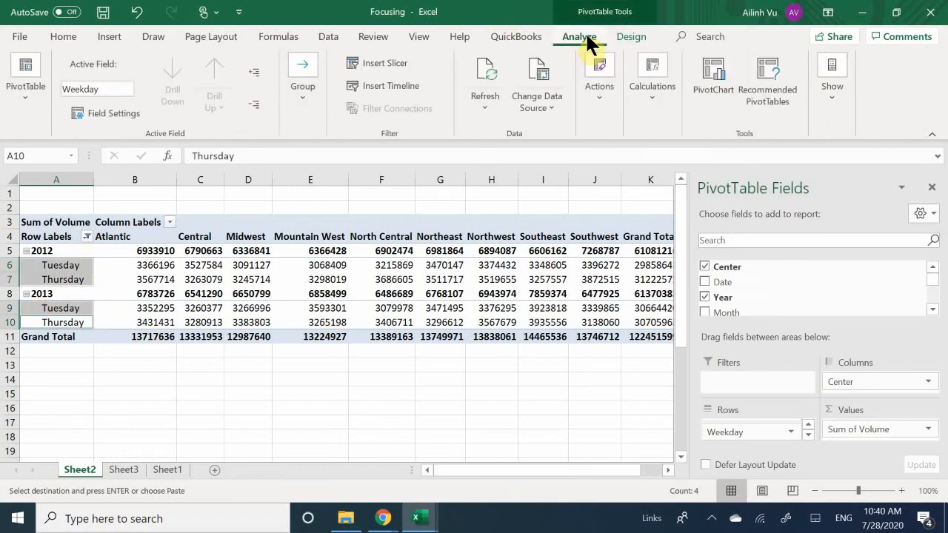
pyautogui.scroll(-2, 730, 307)
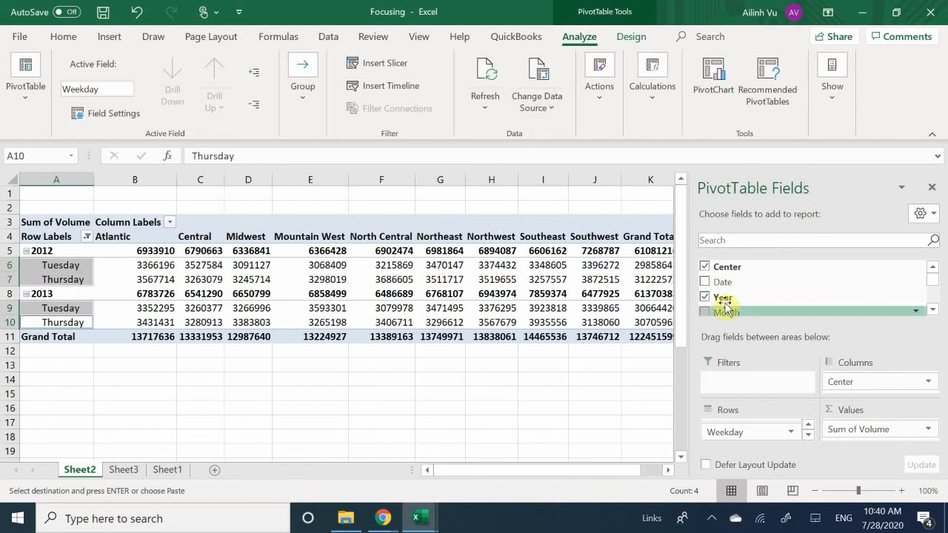
pyautogui.scroll(3, 748, 293)
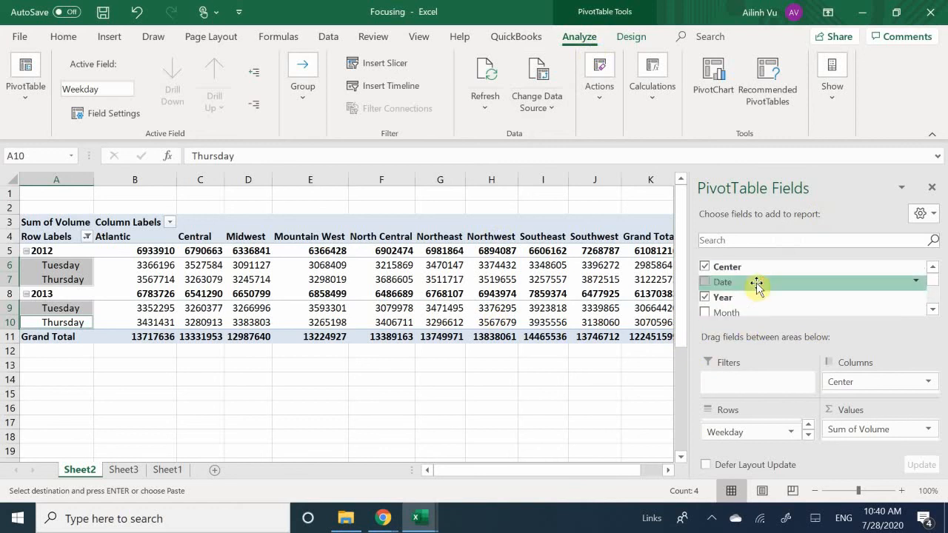
pyautogui.moveTo(738, 285); pyautogui.dragTo(737, 435)
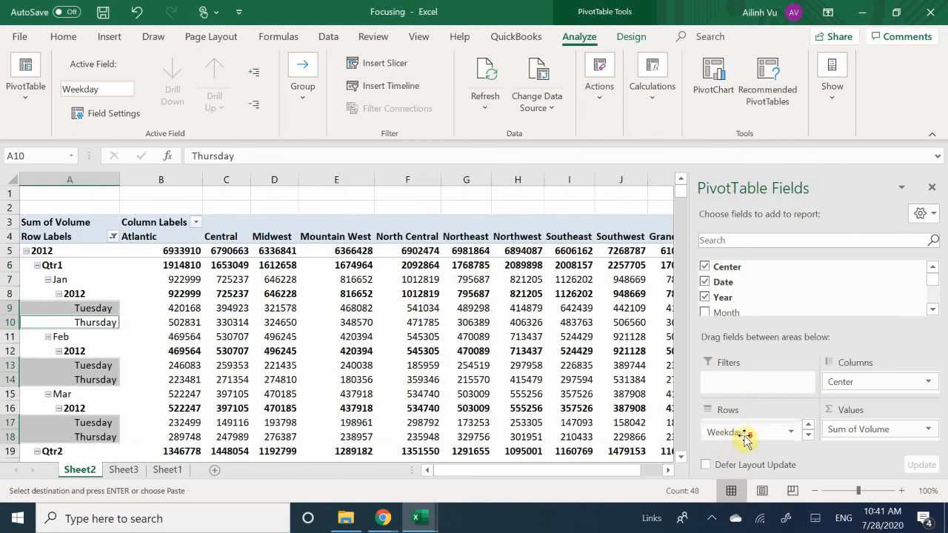
# Move the Years field from the Rows area to the Filters area.
pyautogui.scroll(3, 745, 436)
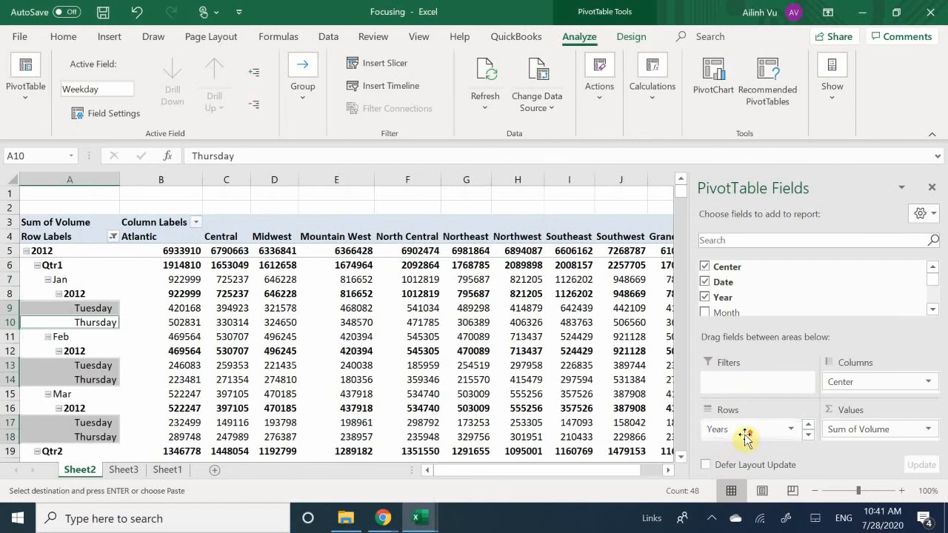
pyautogui.click(791, 430)
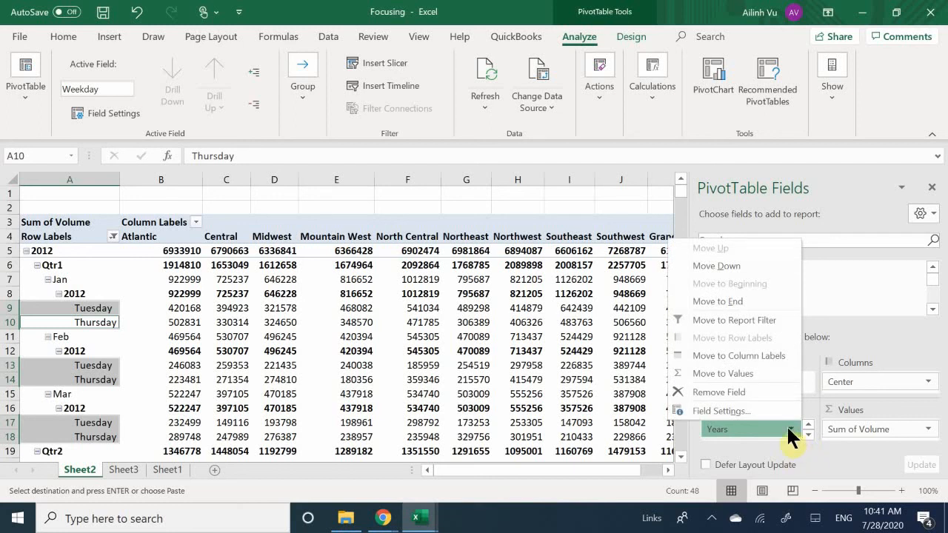
pyautogui.click(786, 424)
pyautogui.moveTo(768, 432); pyautogui.dragTo(765, 376)
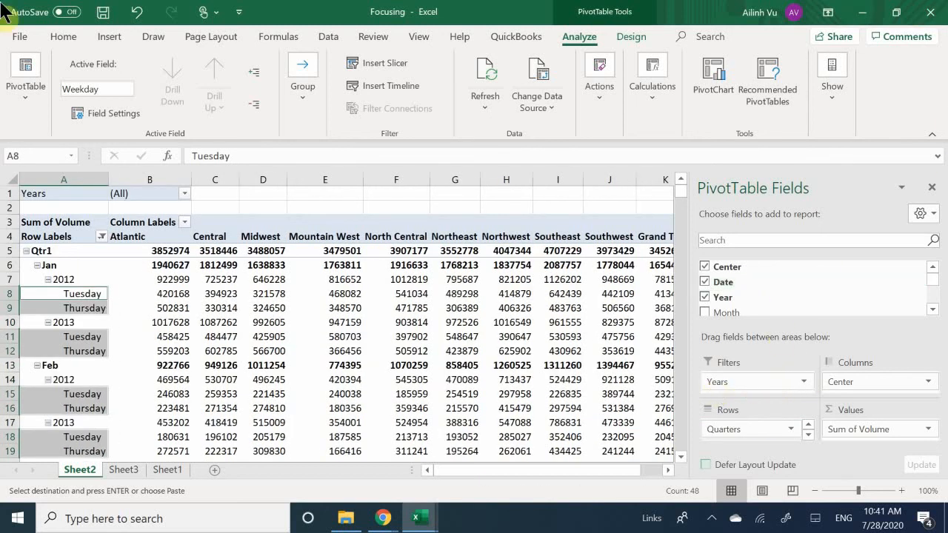
# Filter the Years report filter to show only 2012.
pyautogui.click(185, 193)
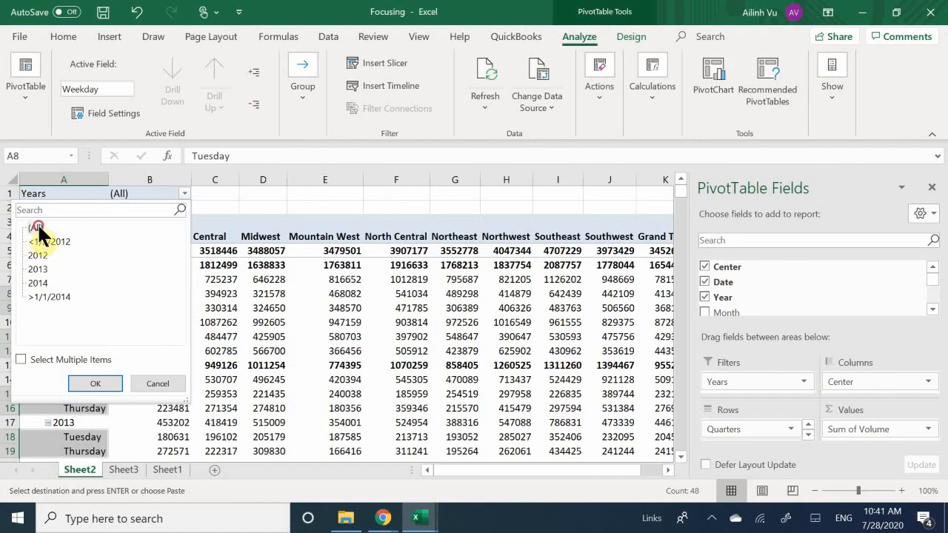
pyautogui.click(57, 356)
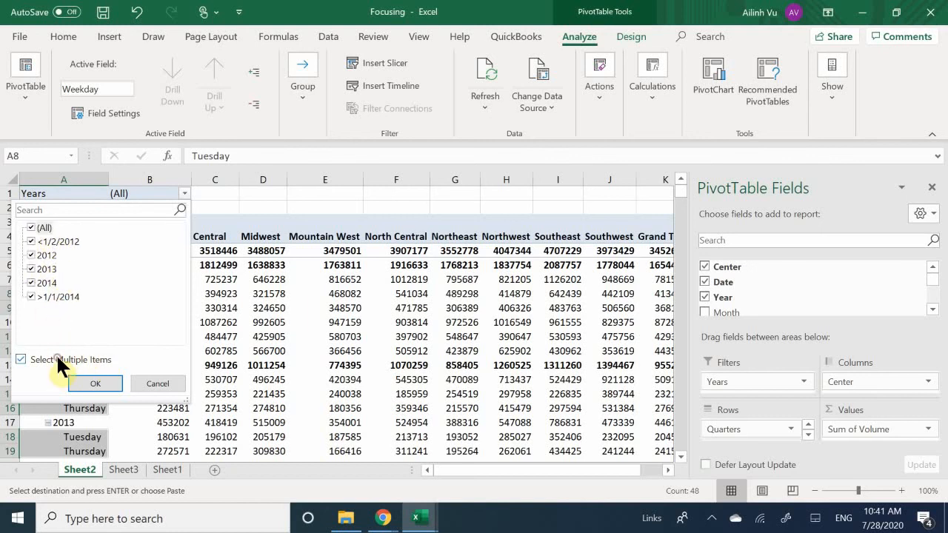
pyautogui.click(29, 227)
pyautogui.click(29, 227)
pyautogui.click(31, 228)
pyautogui.click(30, 255)
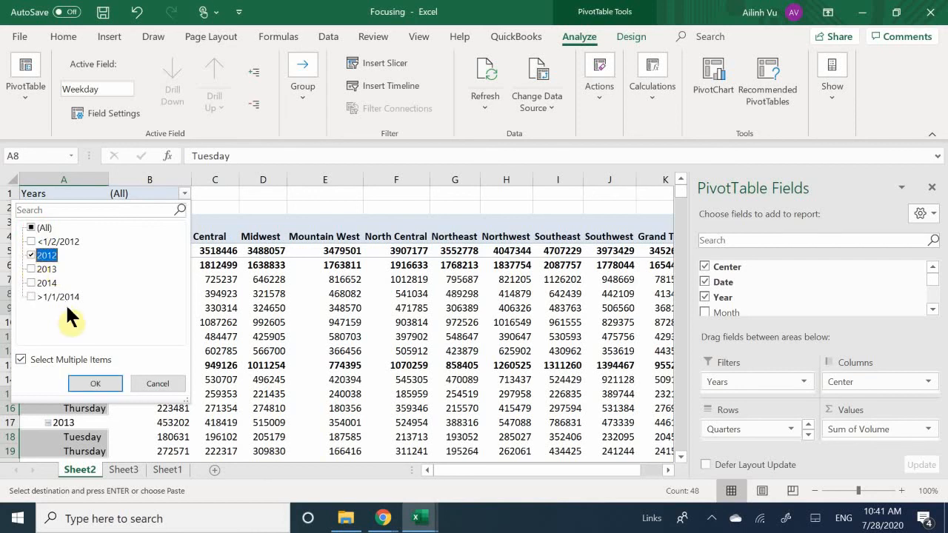
pyautogui.click(96, 384)
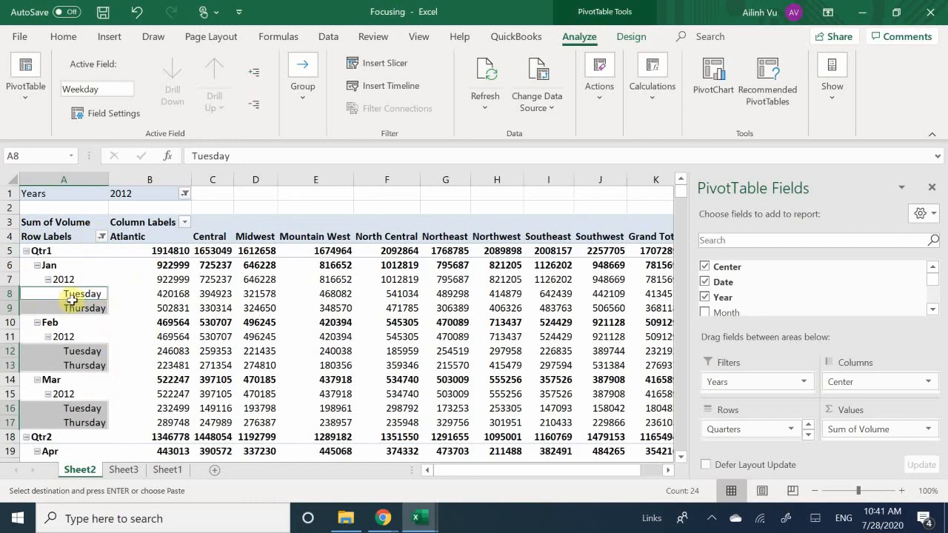
# Review the filtered PivotTable's quarter, month and weekday rows and the fields stacked in its Rows area.
pyautogui.scroll(-1, 90, 317)
pyautogui.scroll(-7, 90, 317)
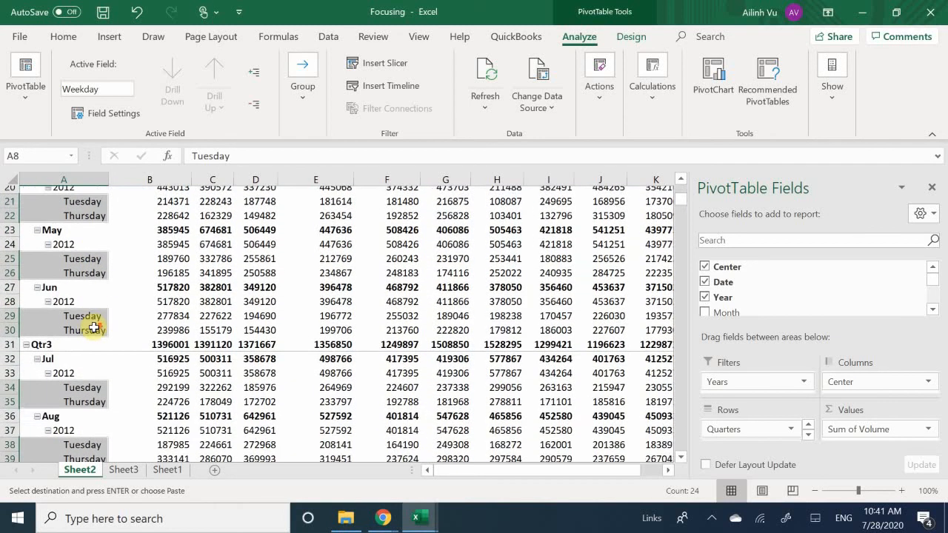
pyautogui.scroll(-6, 90, 326)
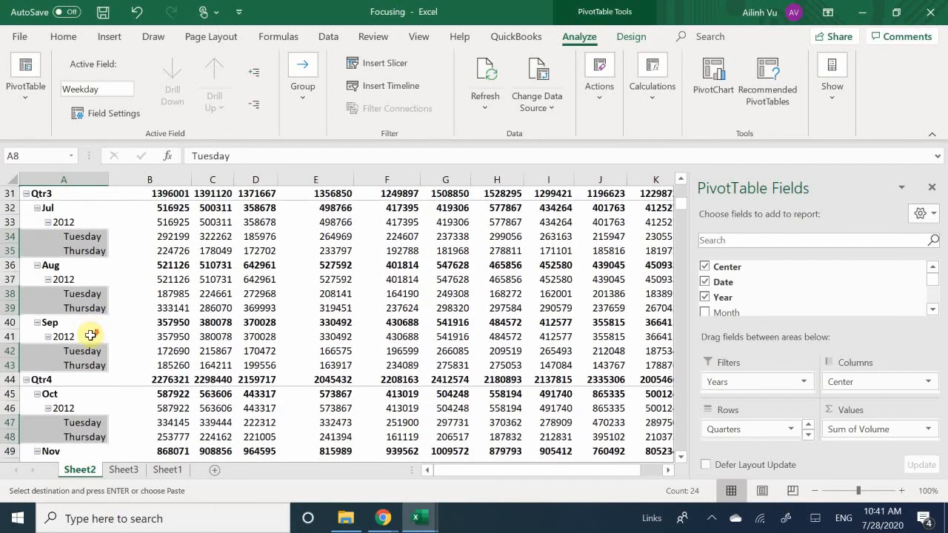
pyautogui.scroll(-4, 89, 337)
pyautogui.scroll(16, 87, 339)
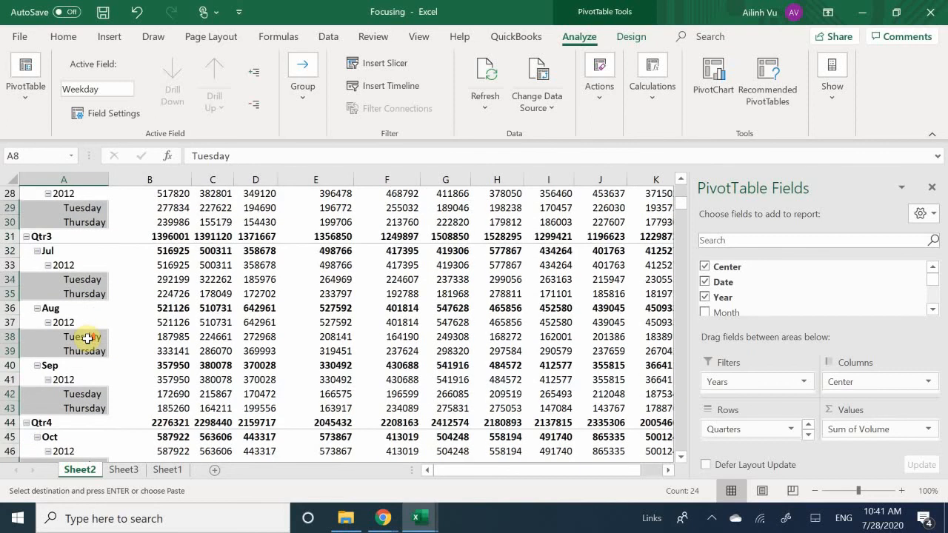
pyautogui.scroll(2, 87, 338)
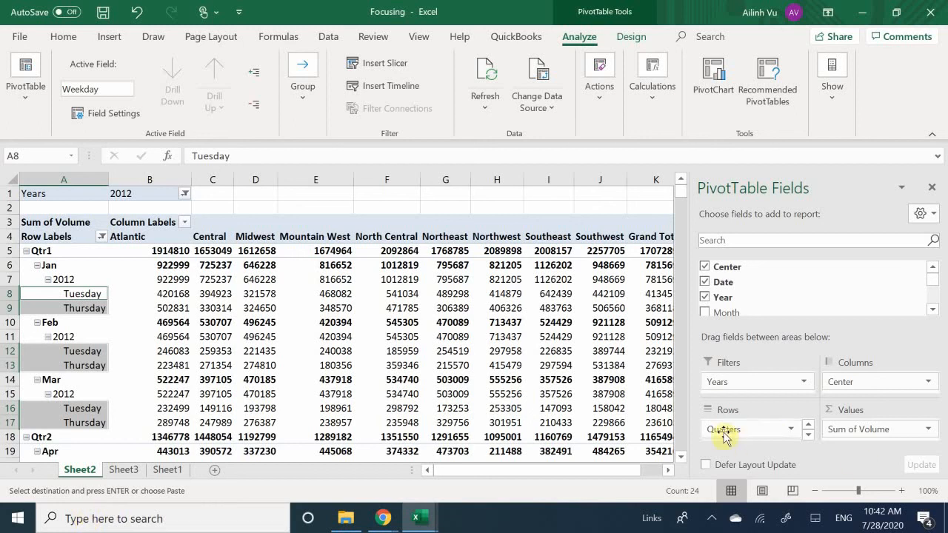
pyautogui.scroll(-2, 770, 428)
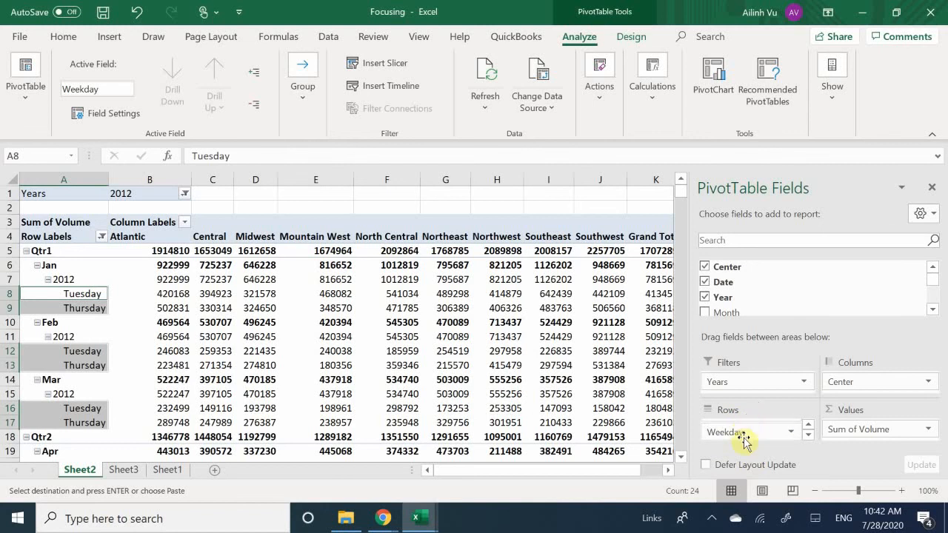
pyautogui.scroll(1, 753, 436)
pyautogui.scroll(1, 760, 437)
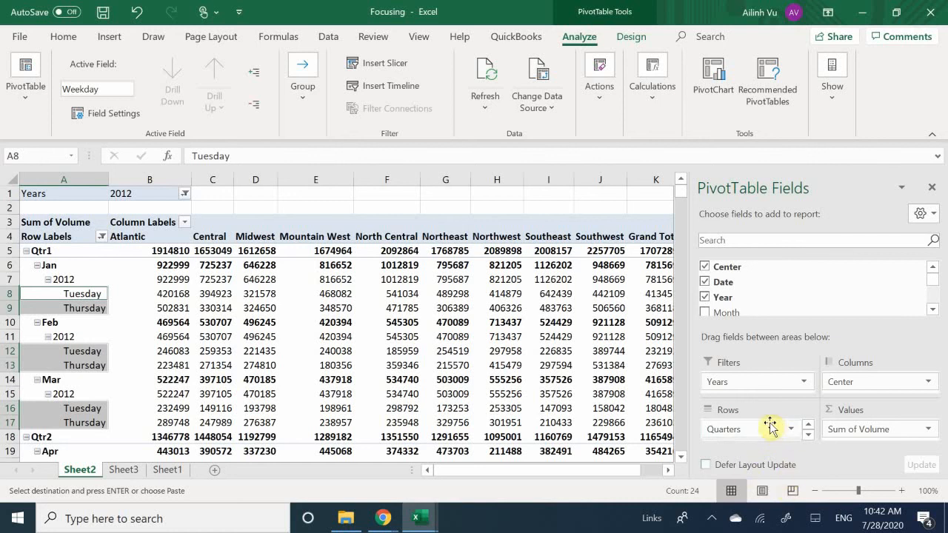
pyautogui.scroll(1, 733, 428)
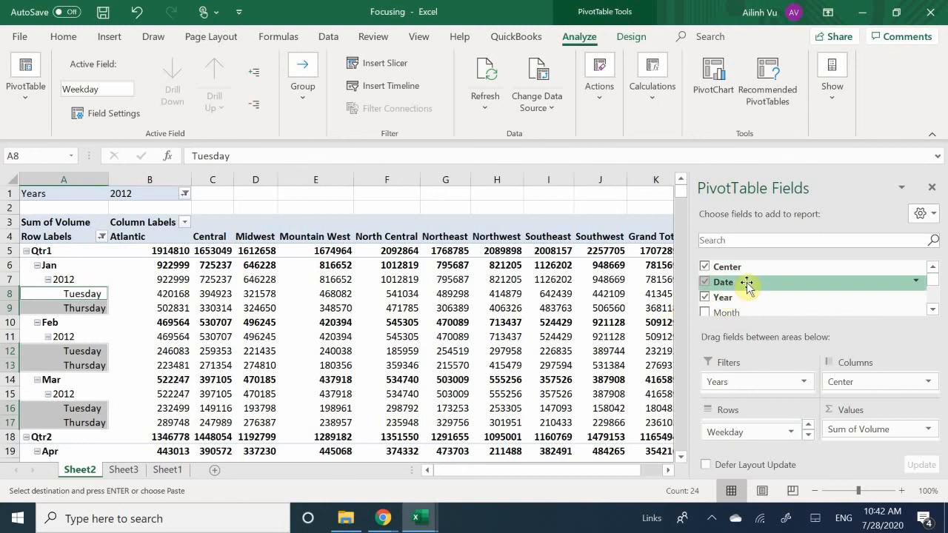
# Remove the Date field from the PivotTable and add it back beneath Weekday in the Rows area.
pyautogui.click(702, 280)
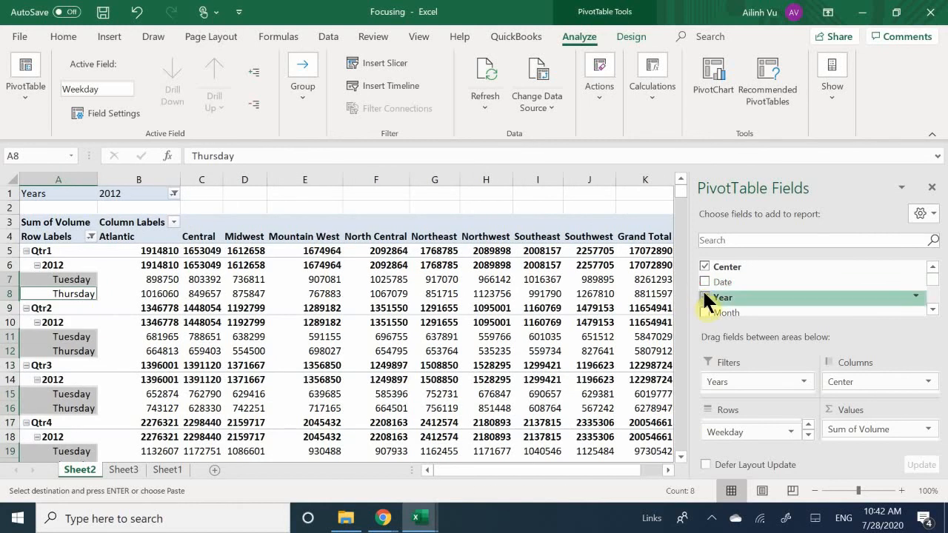
pyautogui.click(704, 282)
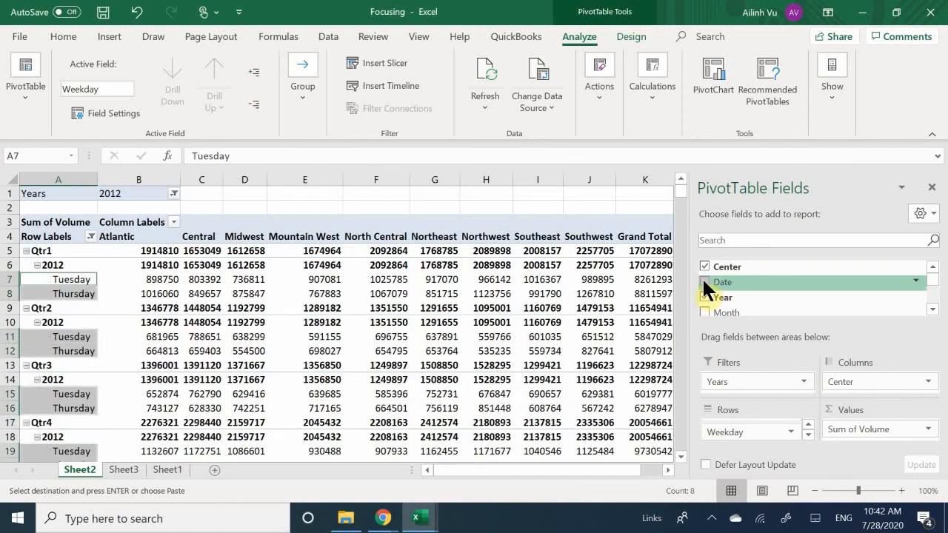
pyautogui.click(705, 298)
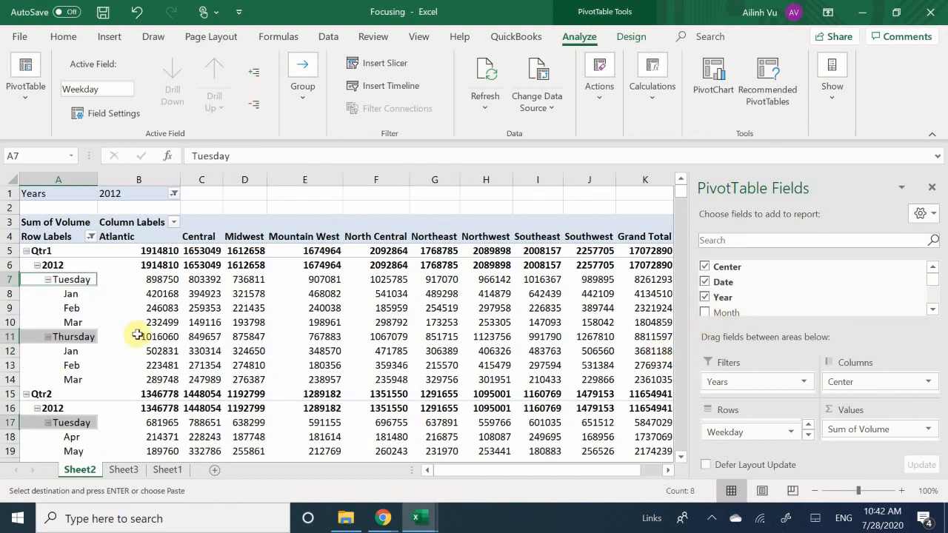
pyautogui.click(78, 302)
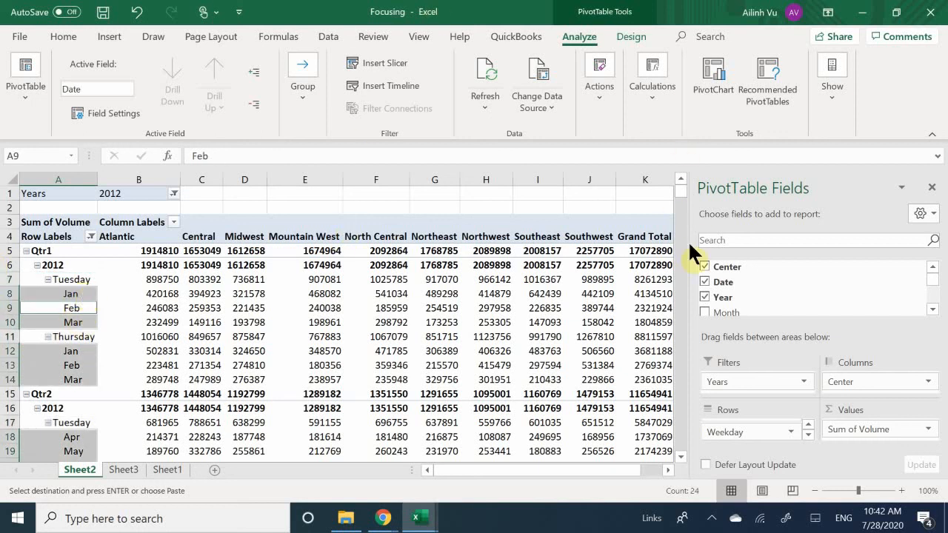
# Add the Month field beneath the Date field in the Rows area and check the resulting month rows.
pyautogui.click(705, 312)
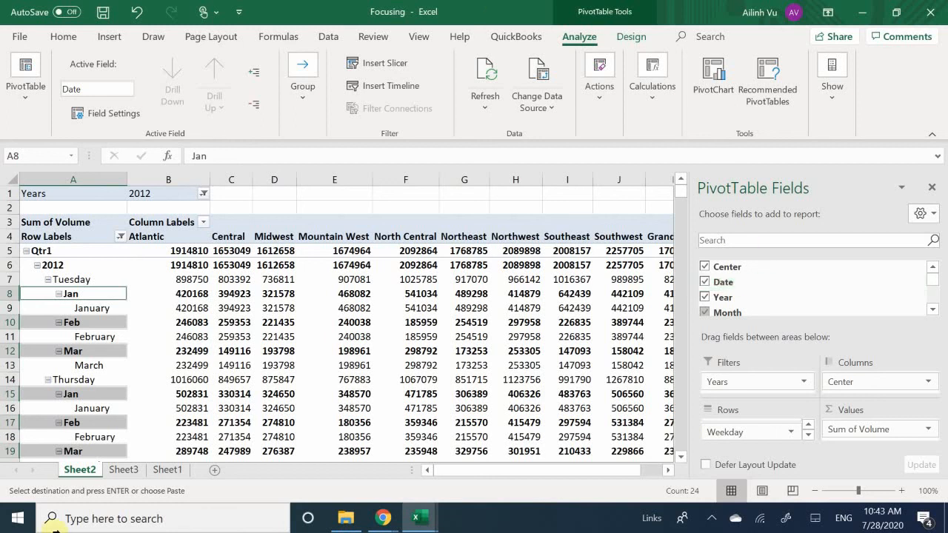
pyautogui.scroll(-13, 88, 280)
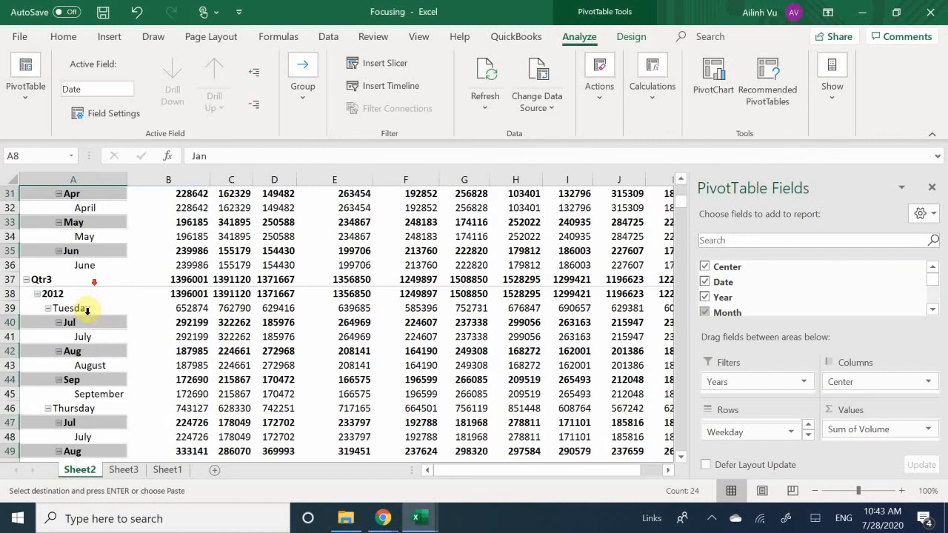
pyautogui.scroll(13, 87, 304)
pyautogui.scroll(-20, 95, 281)
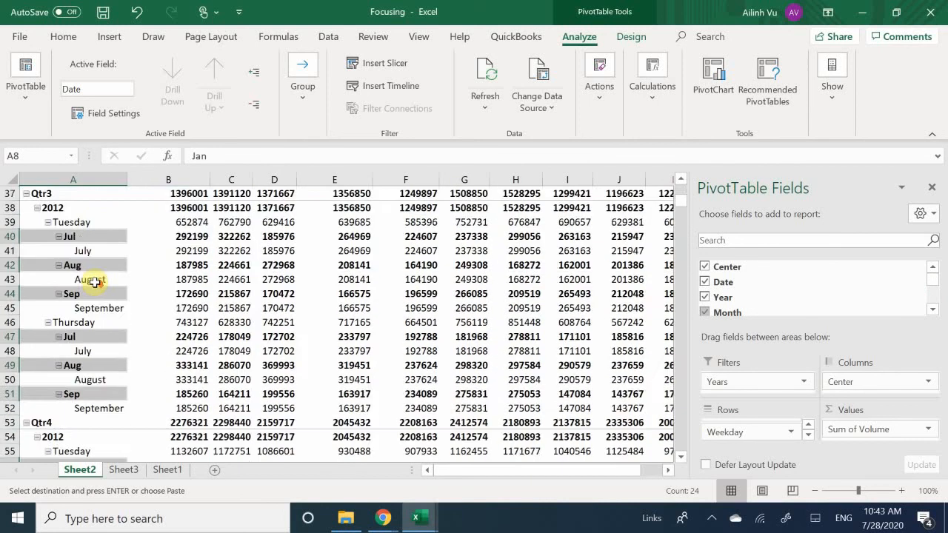
pyautogui.scroll(20, 95, 282)
pyautogui.scroll(2, 95, 282)
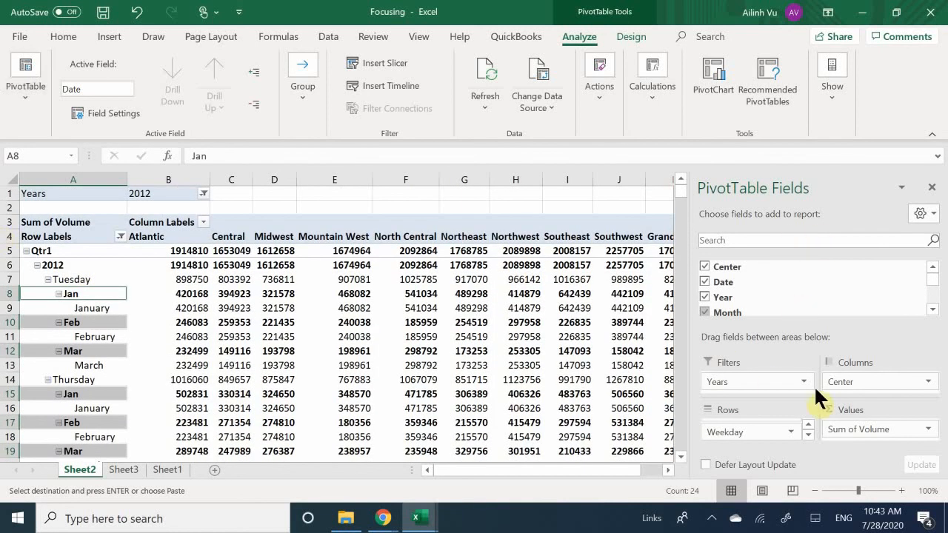
# Remove the Month, Date and Weekday fields from the Rows area, keeping only Quarters and Year.
pyautogui.scroll(-3, 744, 436)
pyautogui.scroll(3, 730, 445)
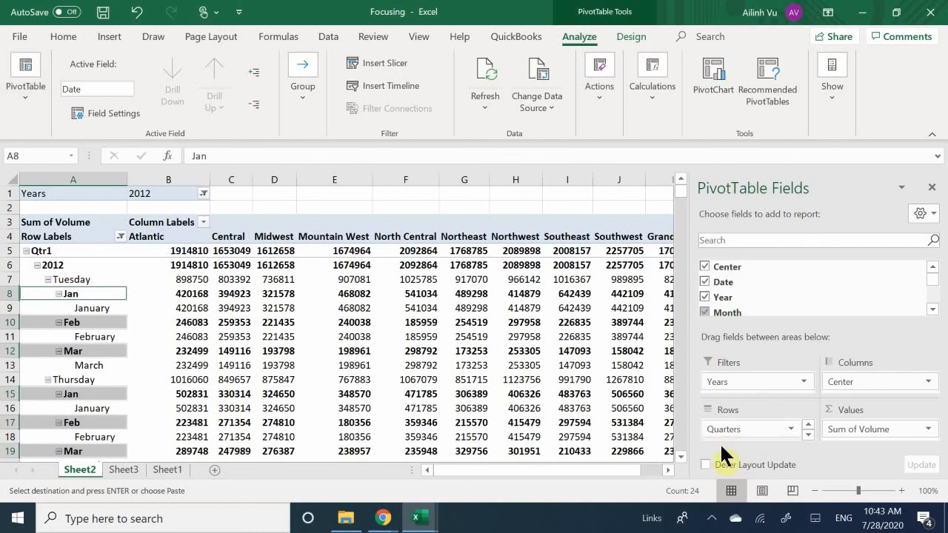
pyautogui.scroll(-3, 724, 440)
pyautogui.moveTo(731, 437); pyautogui.dragTo(745, 291)
pyautogui.moveTo(729, 439); pyautogui.dragTo(744, 322)
pyautogui.moveTo(730, 438); pyautogui.dragTo(741, 296)
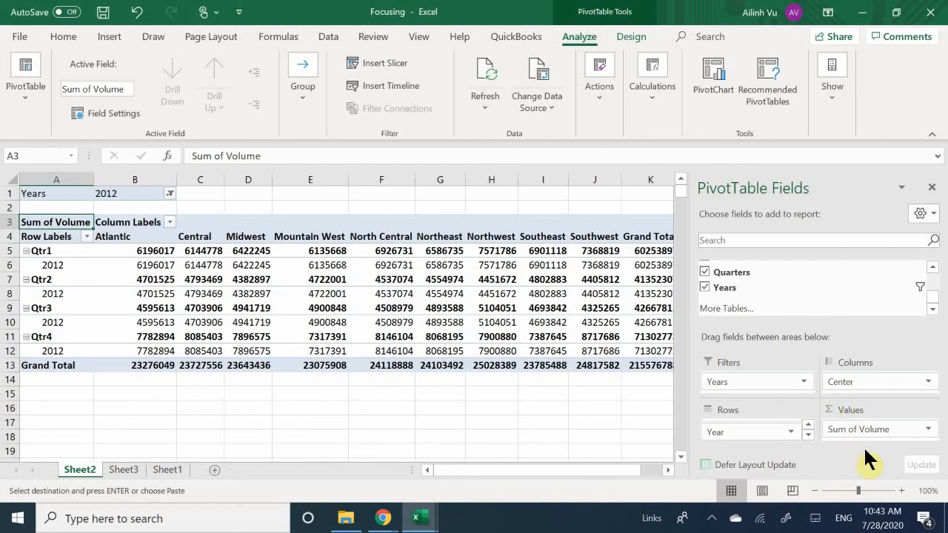
# Remove the Years field from the Filters area of the PivotTable.
pyautogui.click(851, 386)
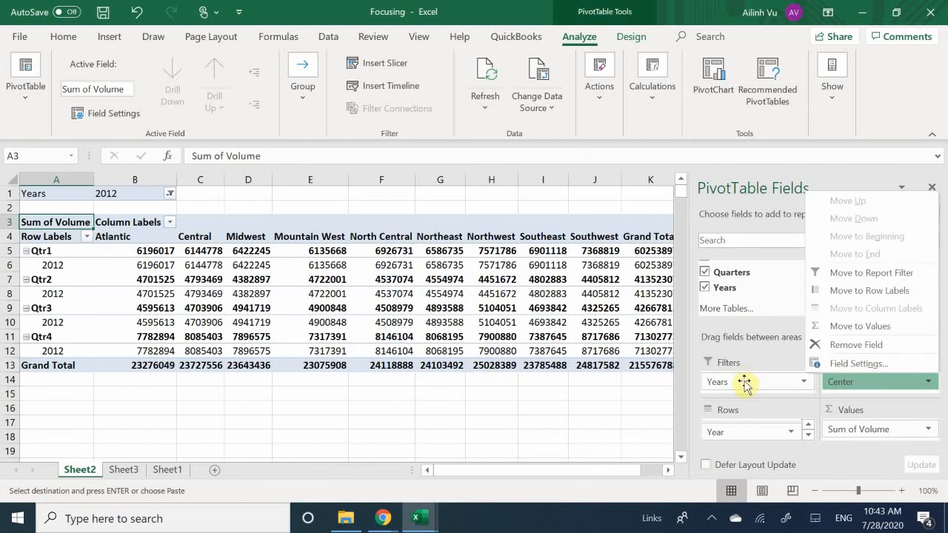
pyautogui.moveTo(744, 379); pyautogui.dragTo(768, 309)
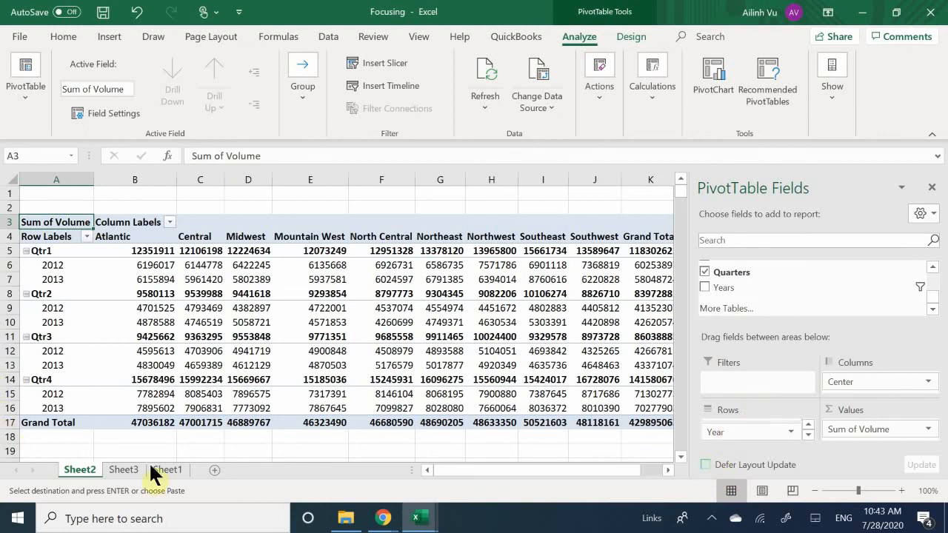
pyautogui.scroll(-5, 159, 363)
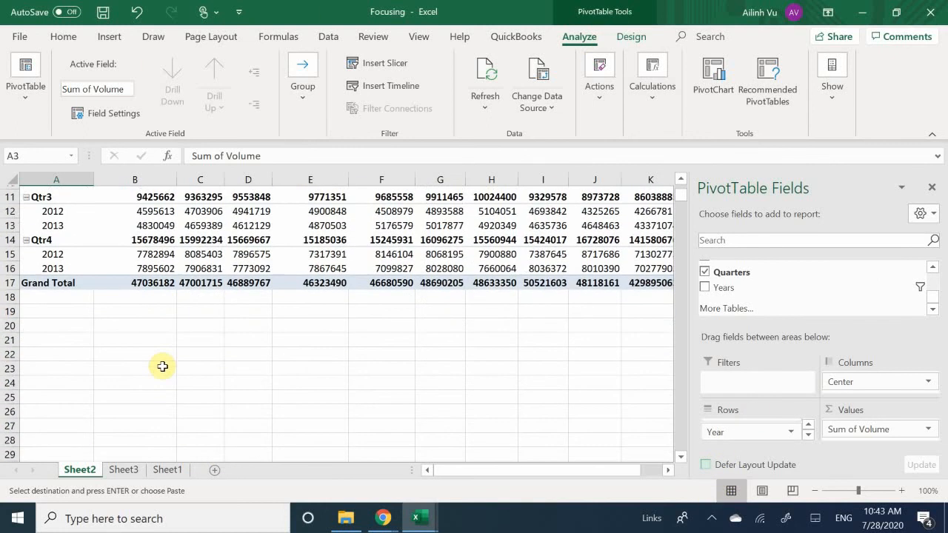
pyautogui.scroll(4, 300, 380)
pyautogui.scroll(1, 300, 380)
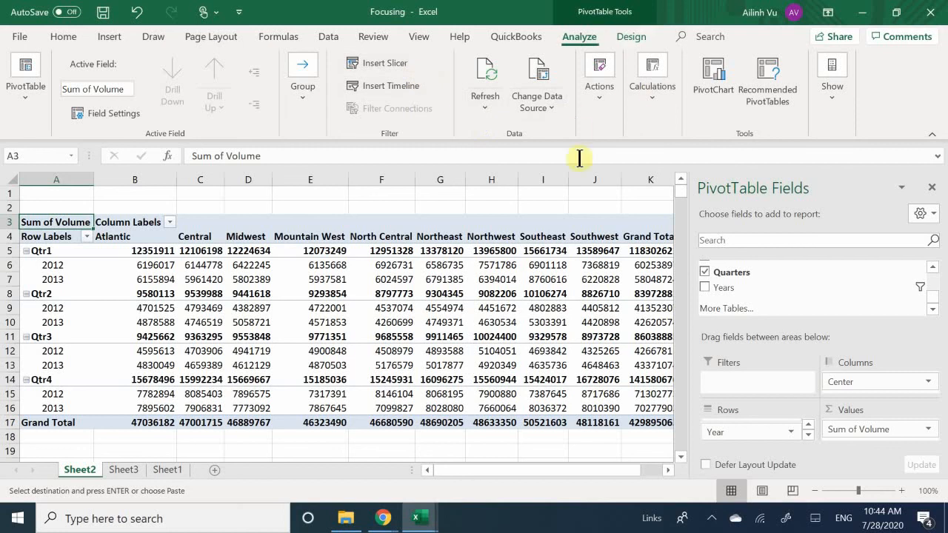
# Set the PivotTable to show all subtotals at the bottom of each group.
pyautogui.click(628, 39)
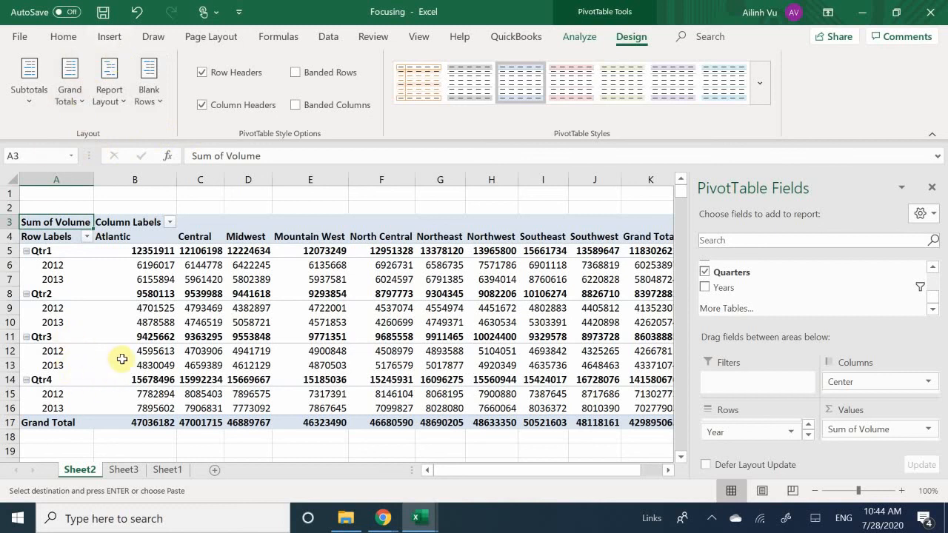
pyautogui.scroll(-1, 122, 355)
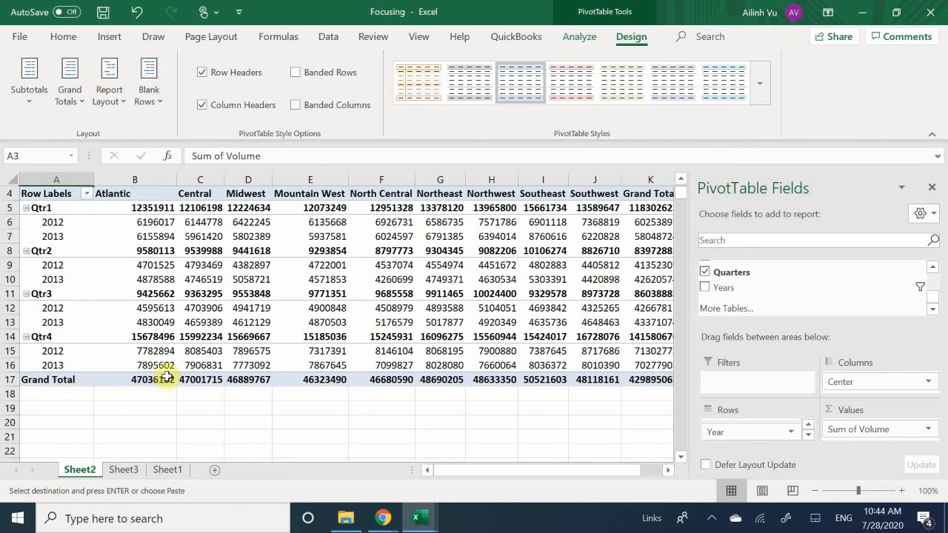
pyautogui.scroll(1, 158, 379)
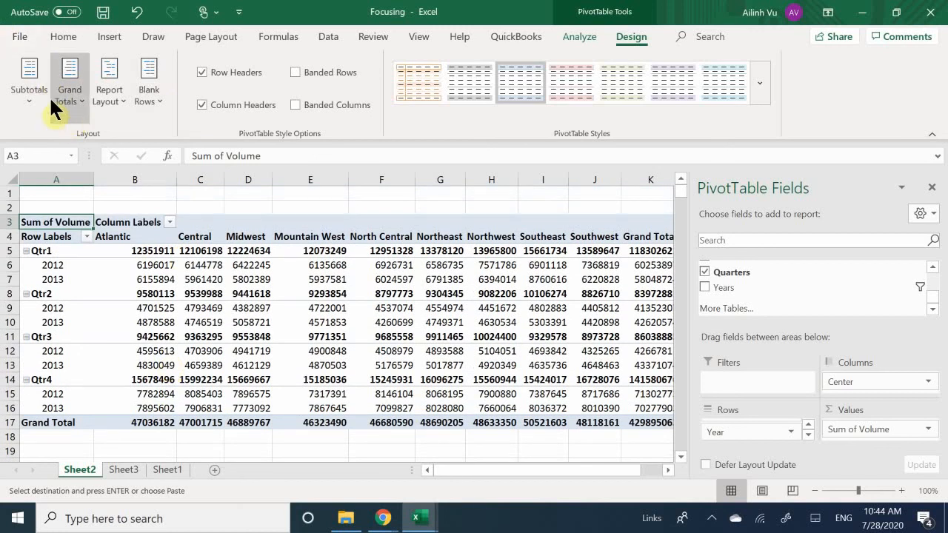
pyautogui.click(30, 107)
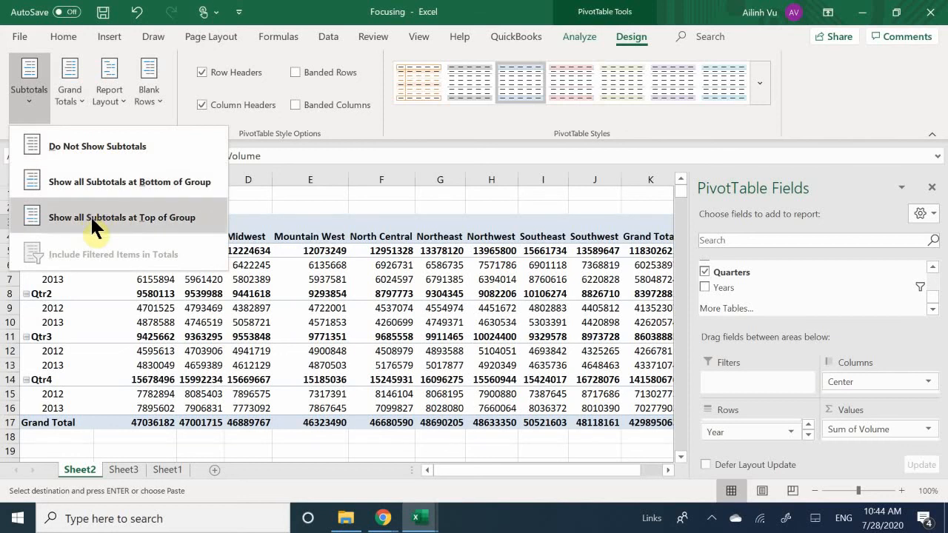
pyautogui.click(172, 183)
# Examine the quarter subtotals and the grand total row for each center.
pyautogui.scroll(-3, 135, 207)
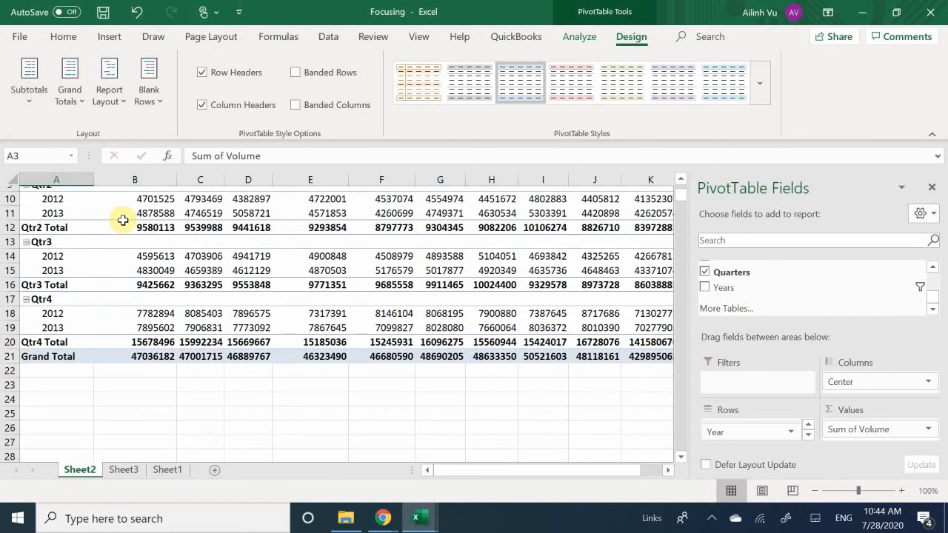
pyautogui.scroll(-1, 123, 220)
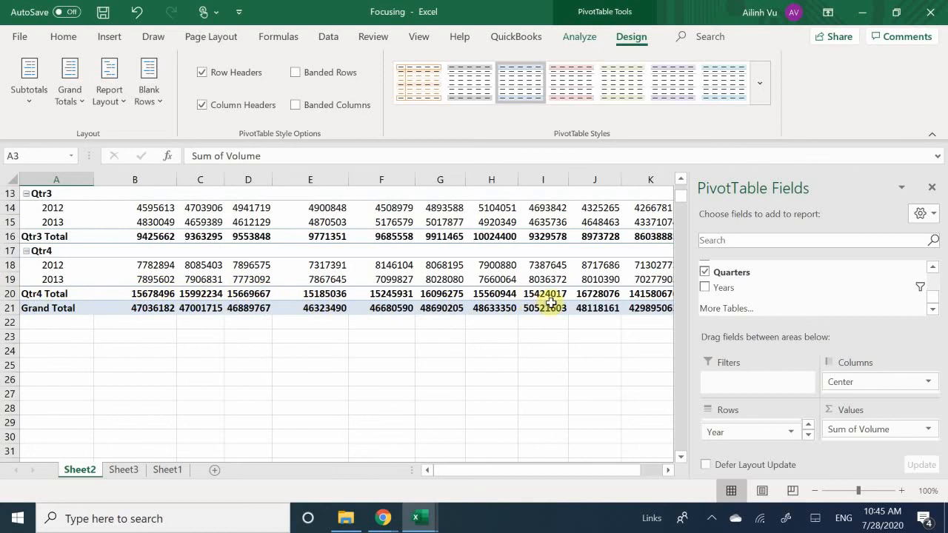
pyautogui.scroll(4, 551, 302)
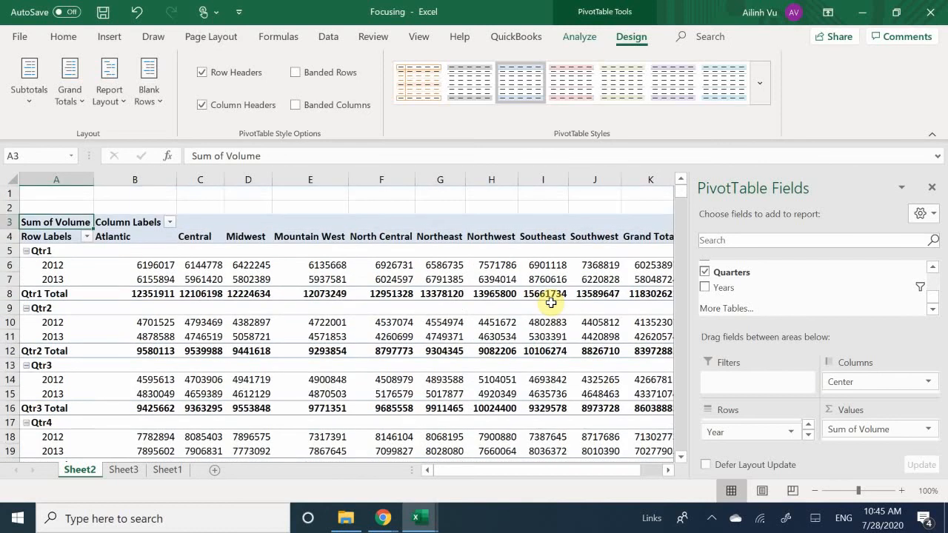
pyautogui.scroll(-4, 551, 302)
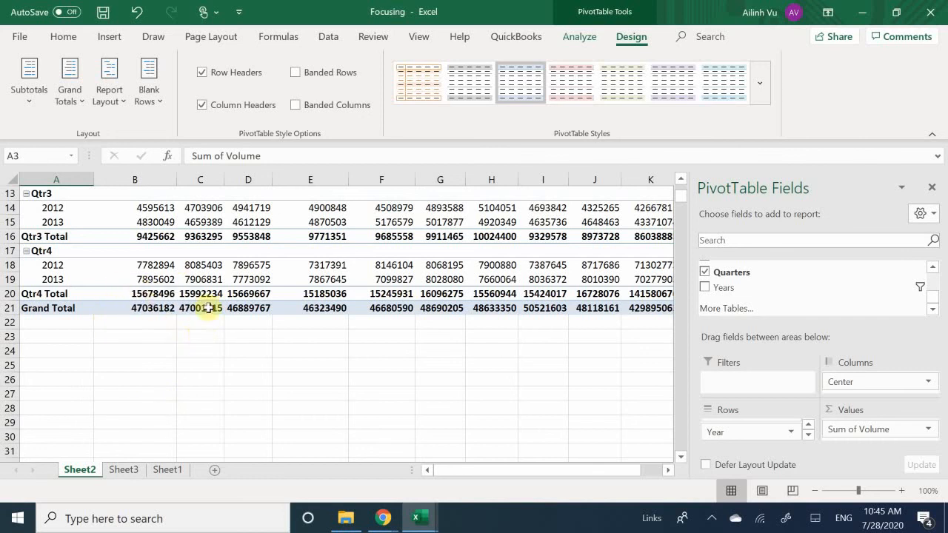
pyautogui.scroll(1, 140, 322)
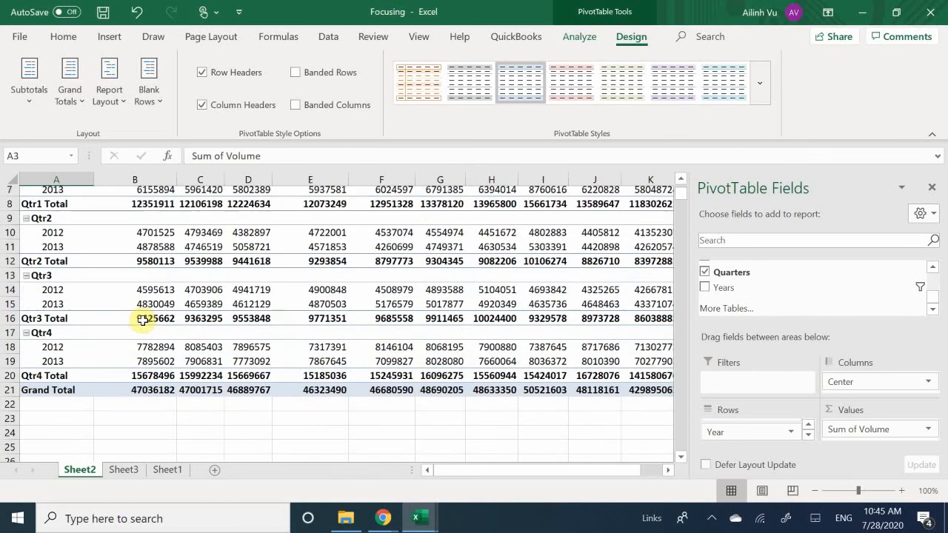
pyautogui.scroll(-3, 135, 333)
pyautogui.scroll(1, 135, 333)
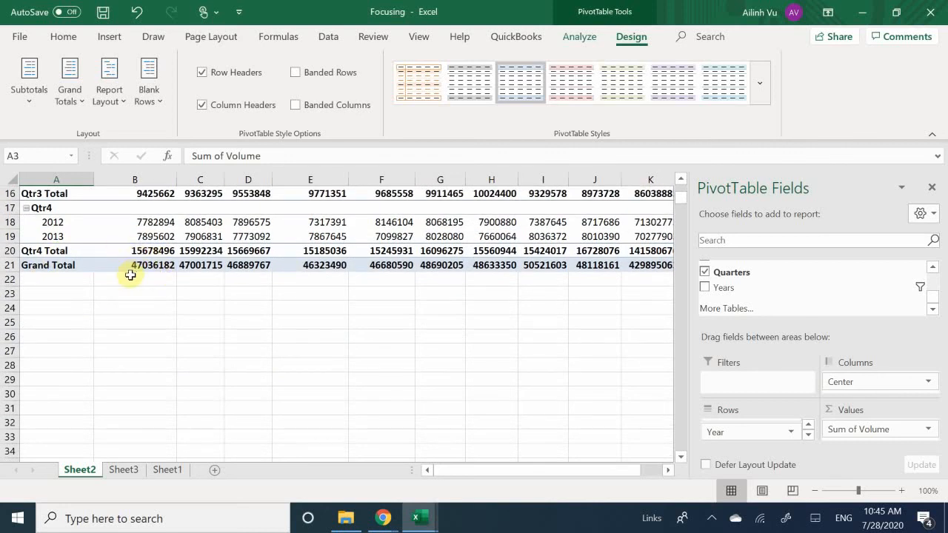
pyautogui.scroll(1, 354, 274)
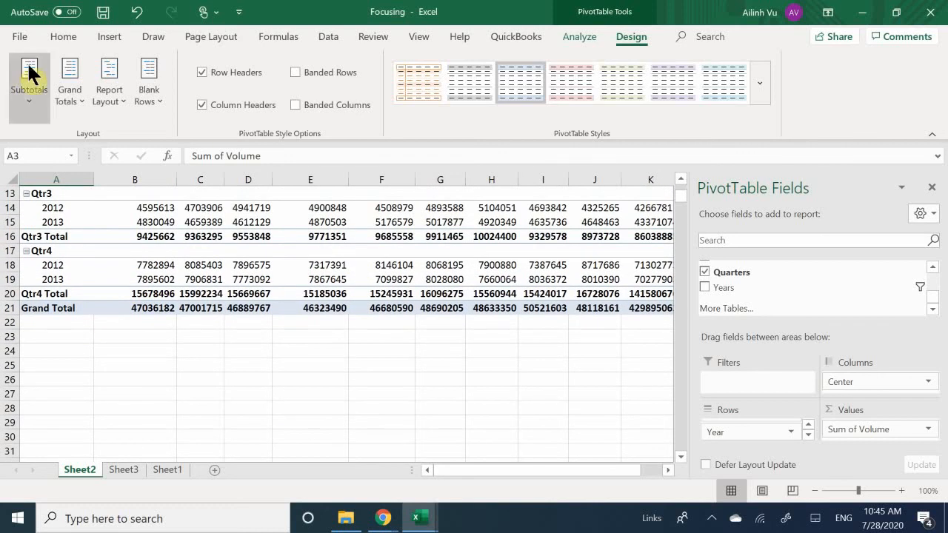
# Review the available display options for the PivotTable's grand totals and subtotals without changing them.
pyautogui.click(82, 75)
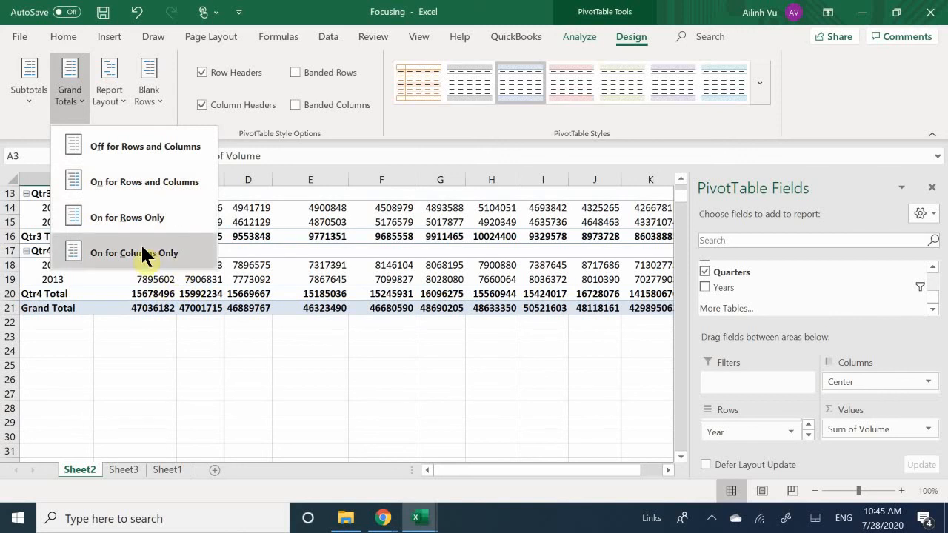
pyautogui.click(144, 329)
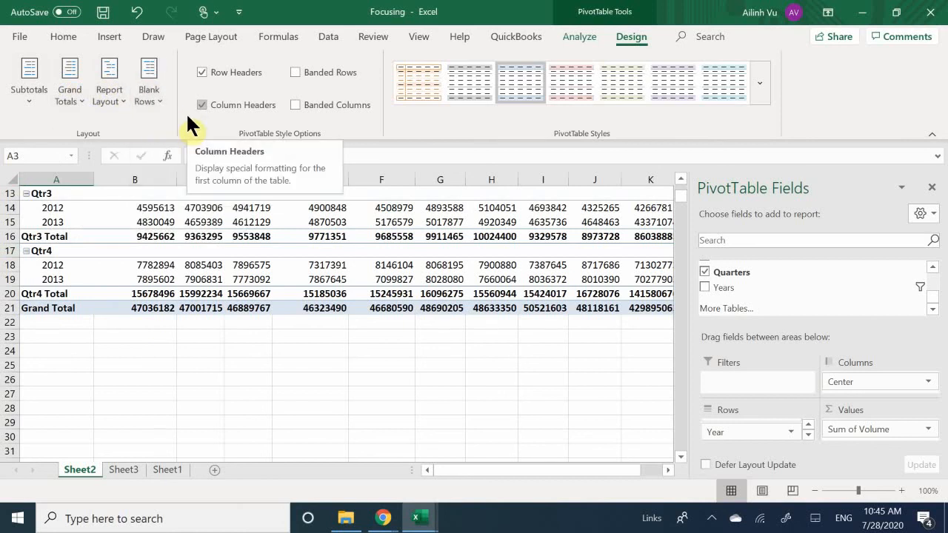
pyautogui.click(32, 102)
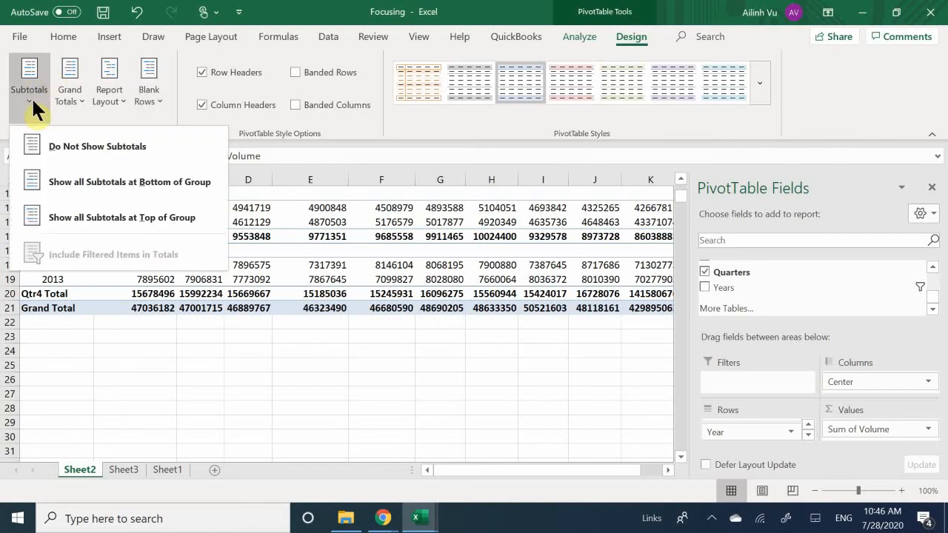
pyautogui.click(32, 102)
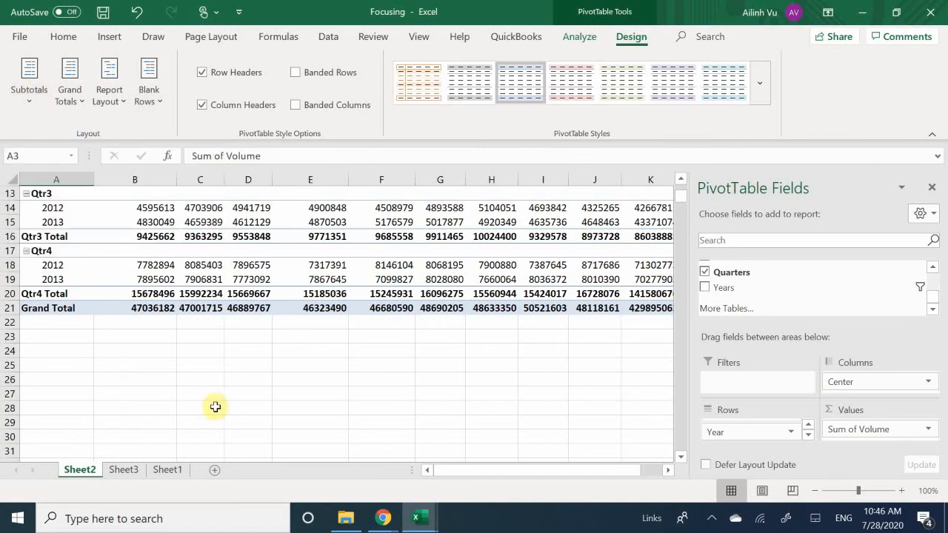
# Review the Show Values As and Summarize Values By options for the Central center's grand total.
pyautogui.rightClick(195, 309)
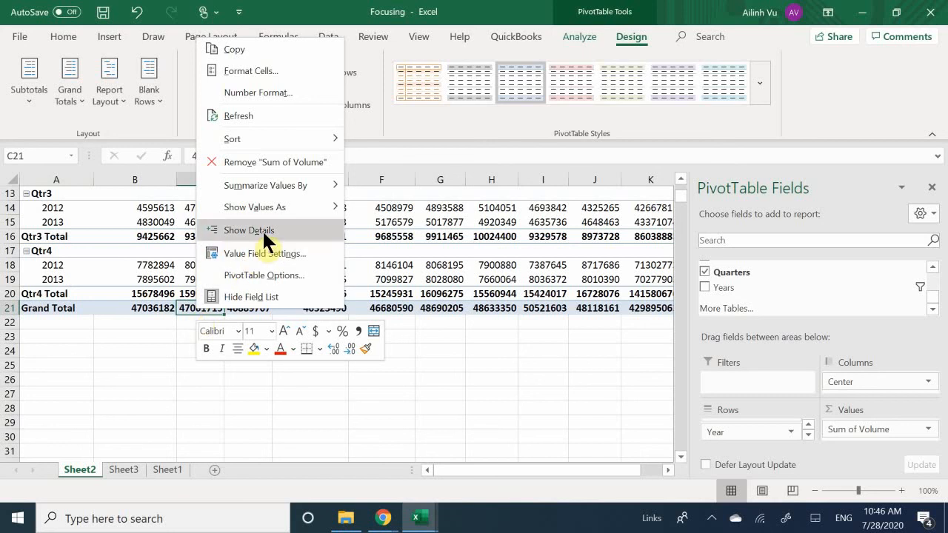
pyautogui.moveTo(278, 210)
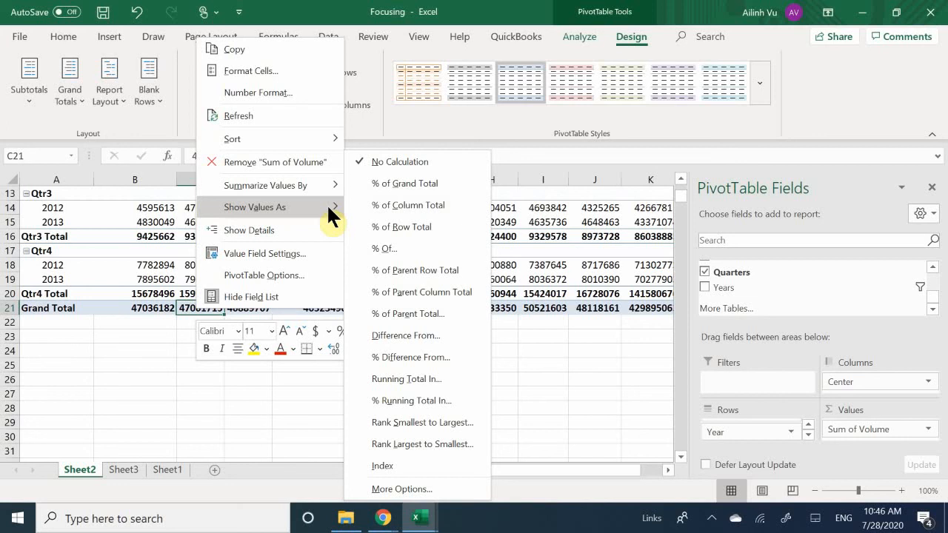
pyautogui.moveTo(324, 185)
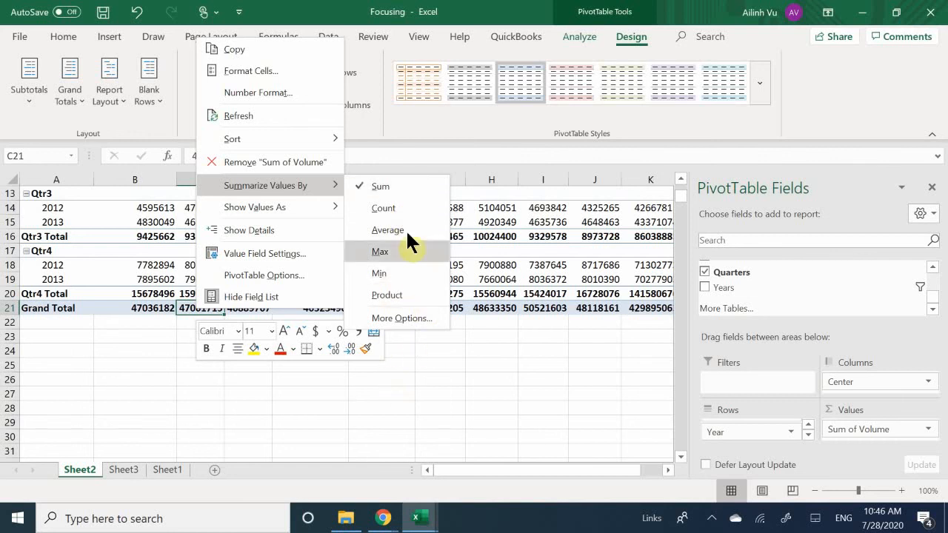
pyautogui.moveTo(307, 207)
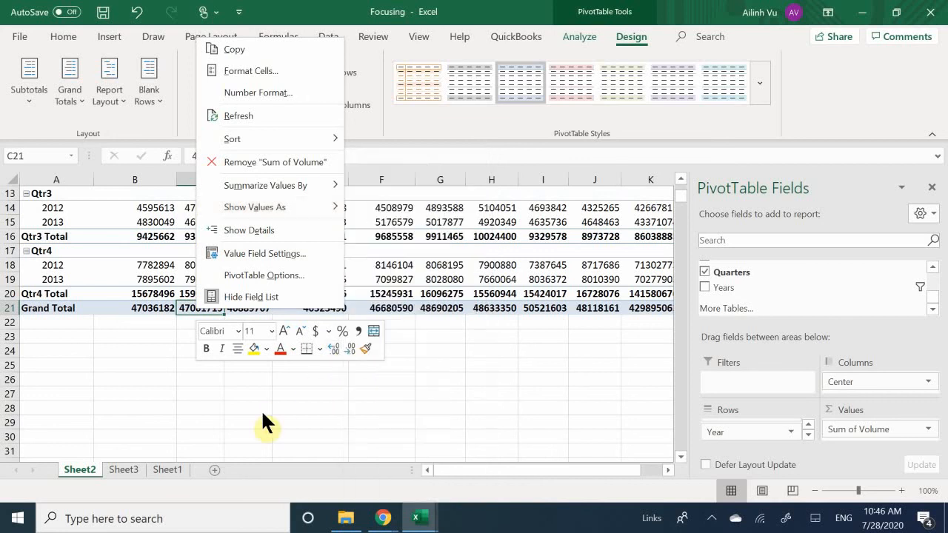
pyautogui.press('Escape')
pyautogui.scroll(1, 104, 417)
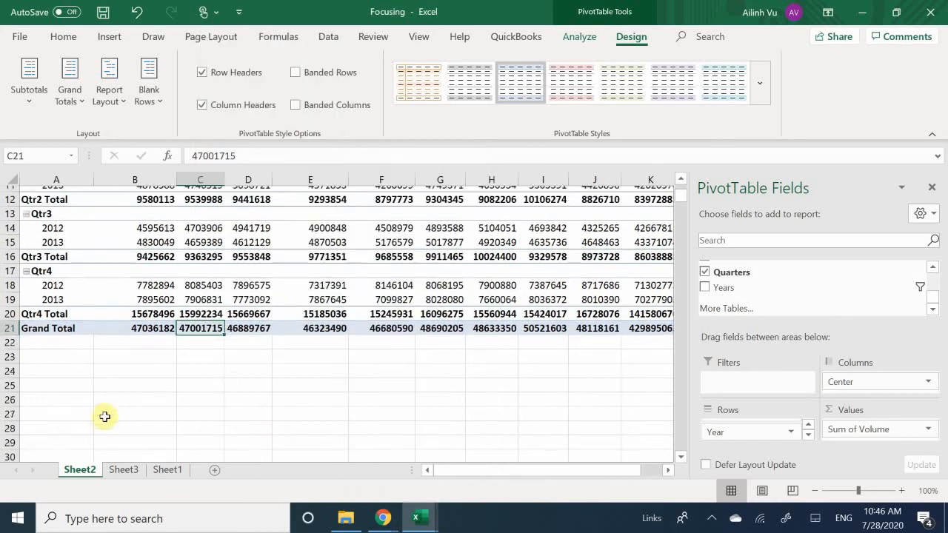
pyautogui.scroll(3, 105, 416)
pyautogui.scroll(-3, 95, 381)
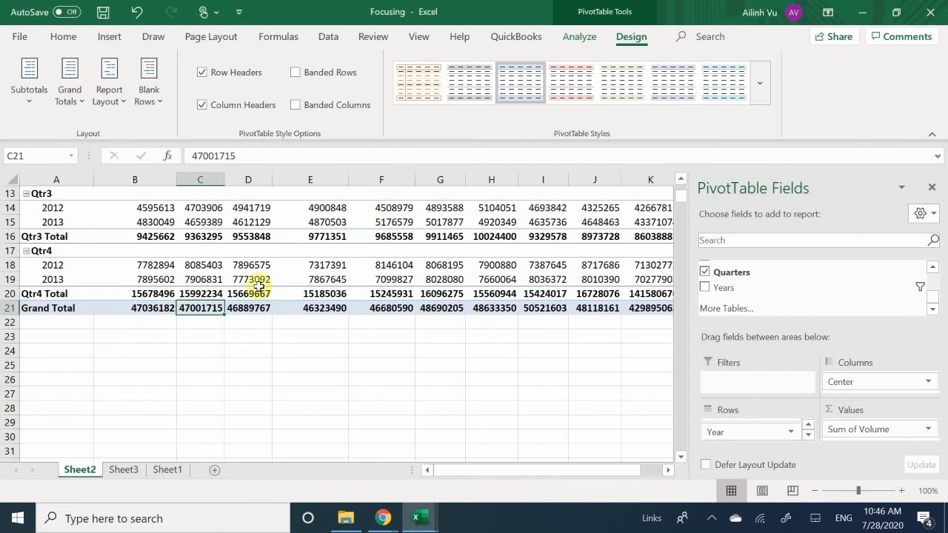
# Switch to the Editing workbook and look over its PivotTable of volumes by month and center.
pyautogui.scroll(4, 431, 294)
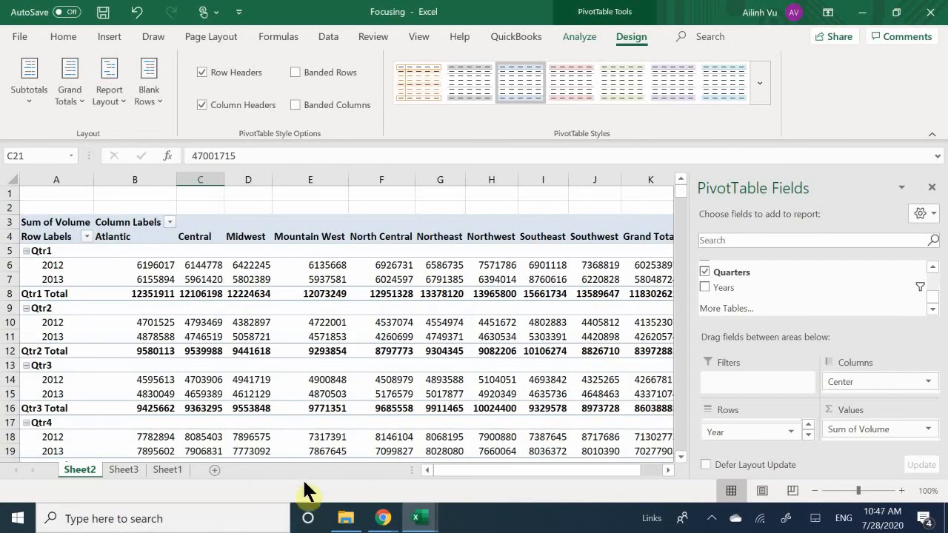
pyautogui.moveTo(424, 514)
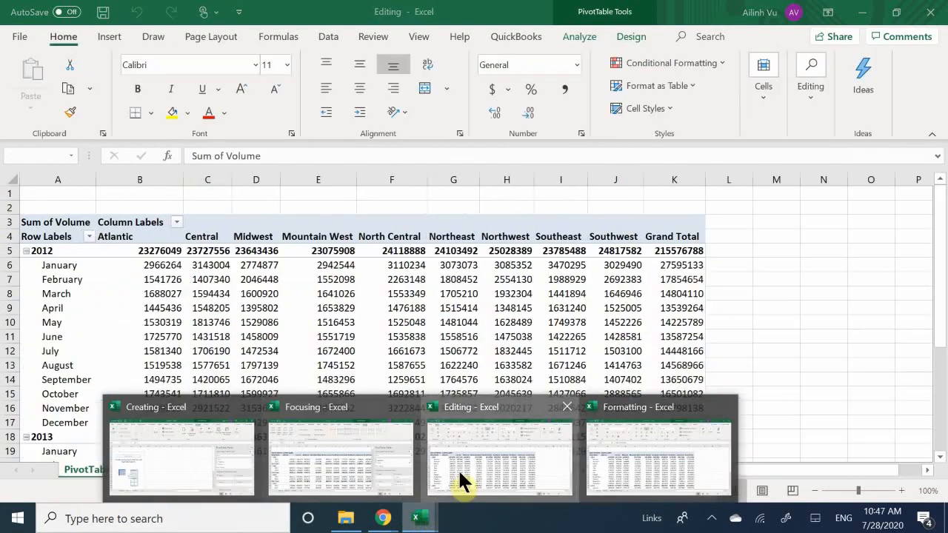
pyautogui.click(457, 469)
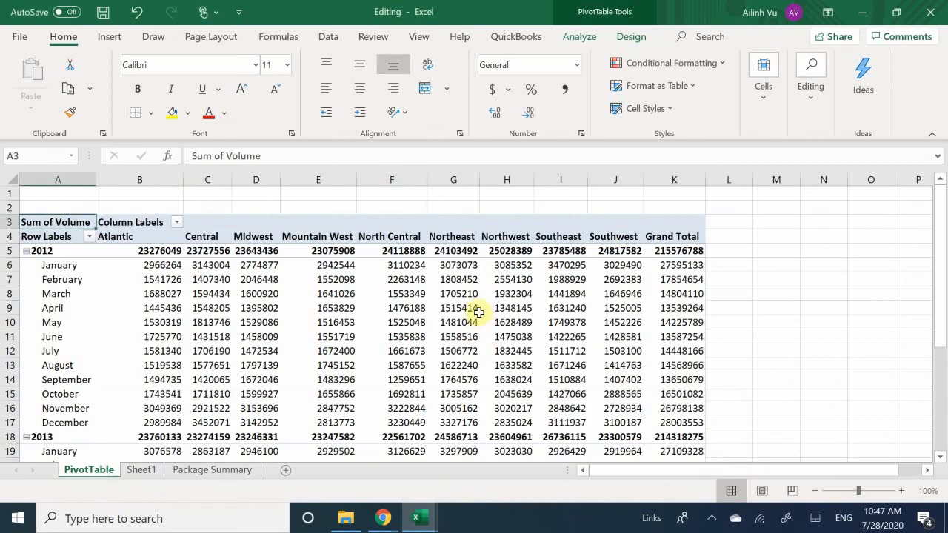
pyautogui.moveTo(496, 264)
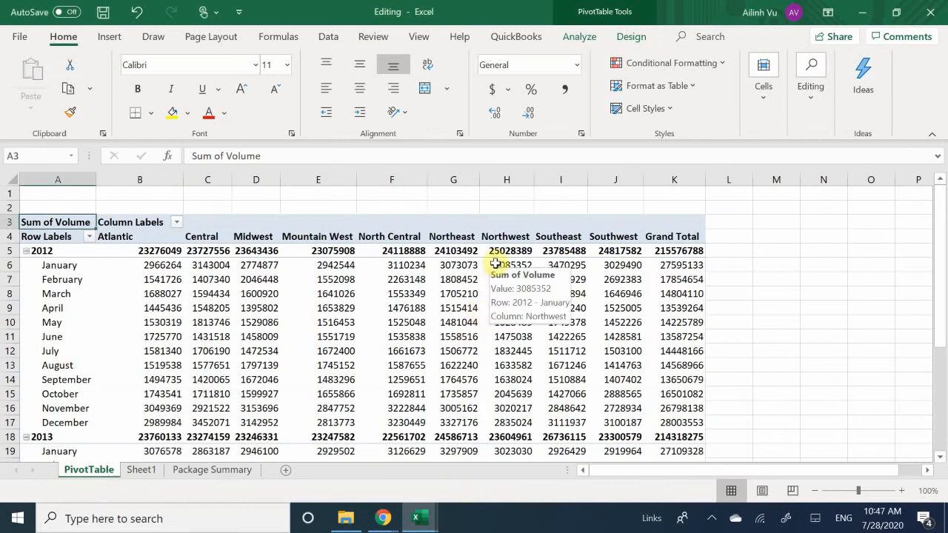
pyautogui.scroll(-11, 495, 264)
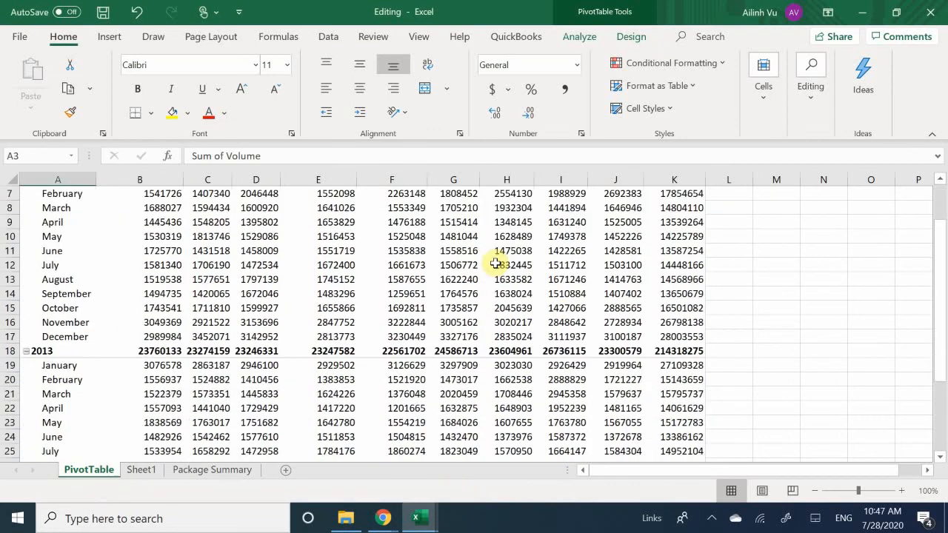
pyautogui.scroll(11, 508, 264)
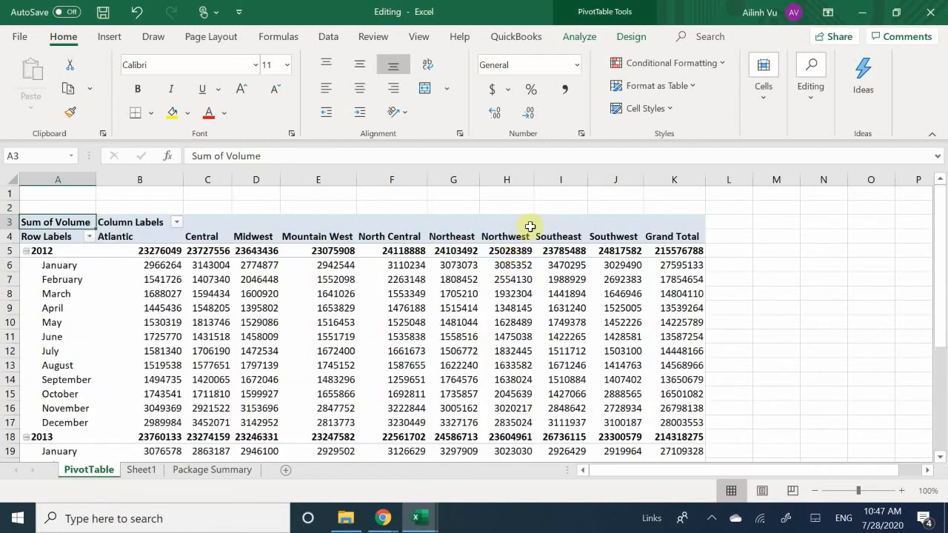
# Select the Atlantic center's 2012 volume and review the analysis and design tools available for the PivotTable.
pyautogui.click(100, 251)
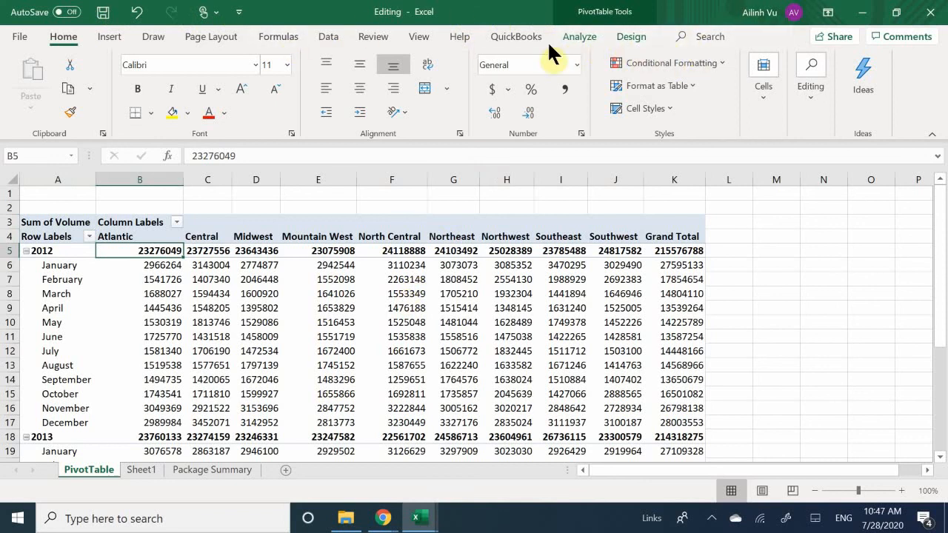
pyautogui.click(572, 35)
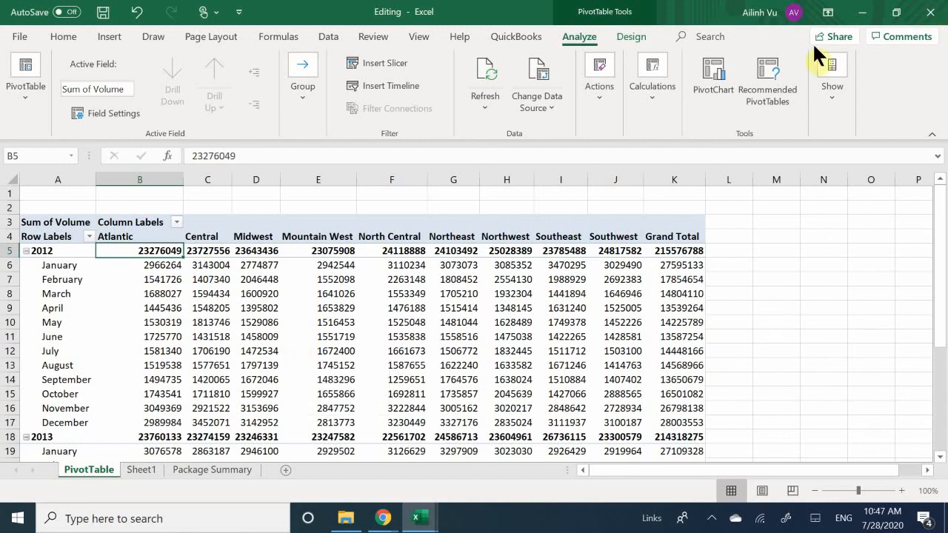
pyautogui.click(631, 36)
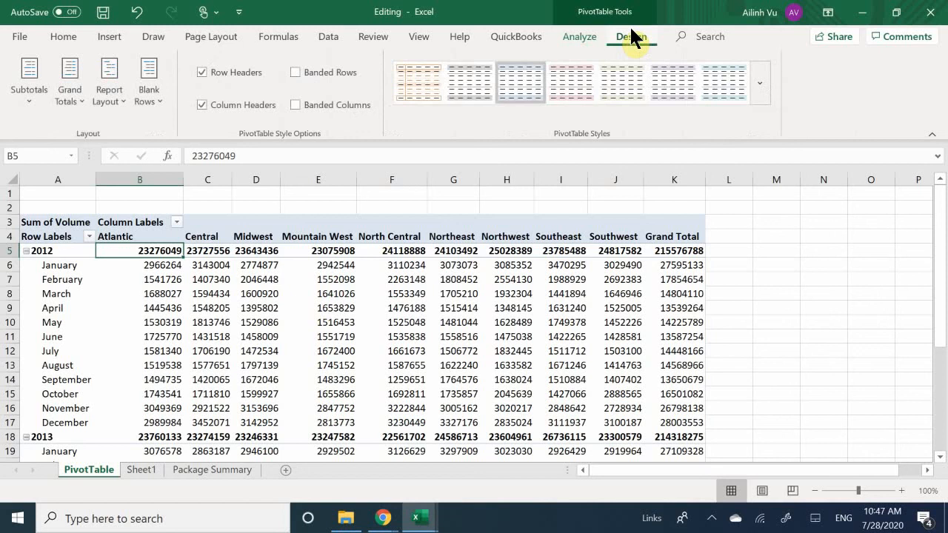
pyautogui.click(578, 40)
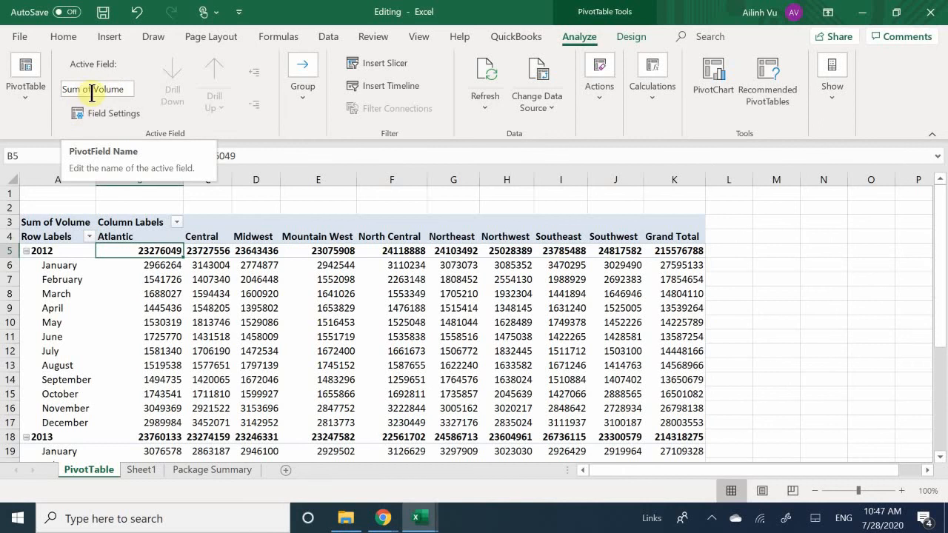
# Rename the PivotTable as VolimeSummary.
pyautogui.click(29, 89)
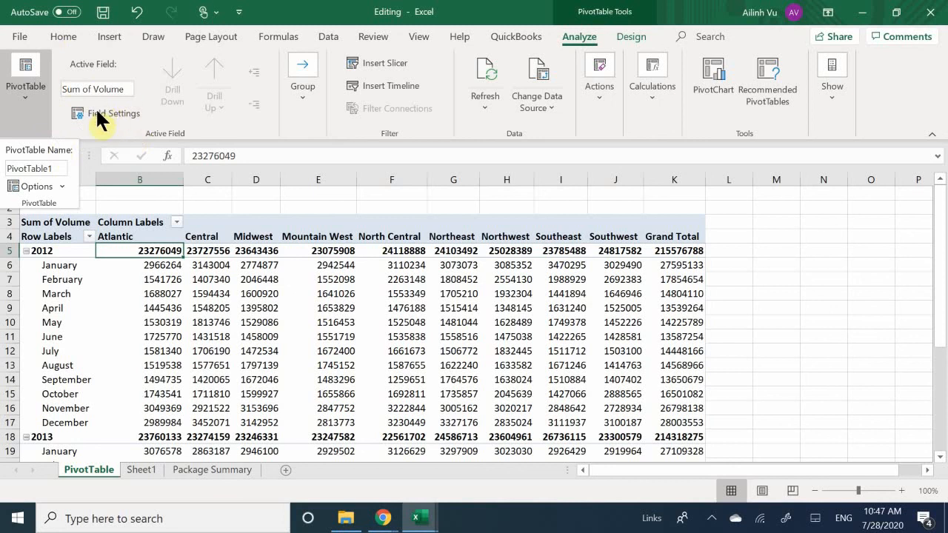
pyautogui.click(28, 92)
pyautogui.click(28, 96)
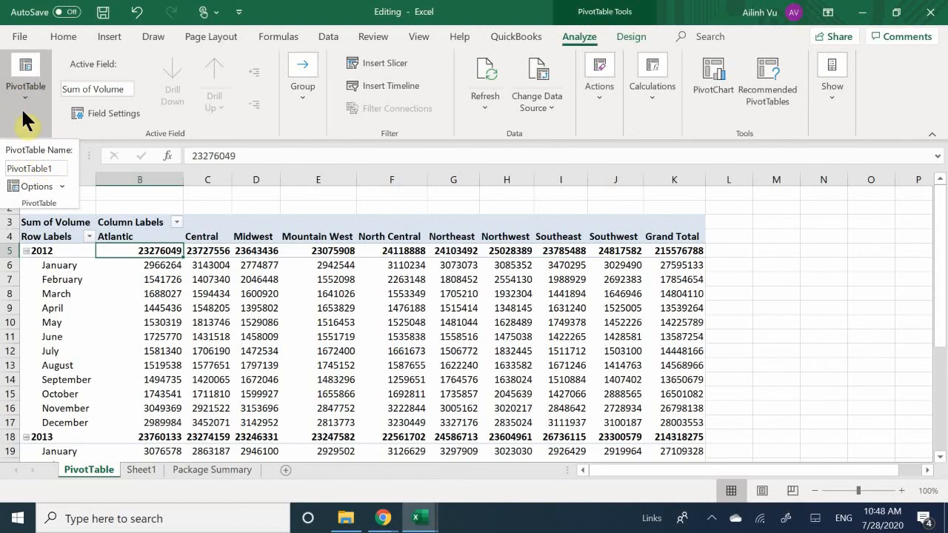
pyautogui.click(59, 168)
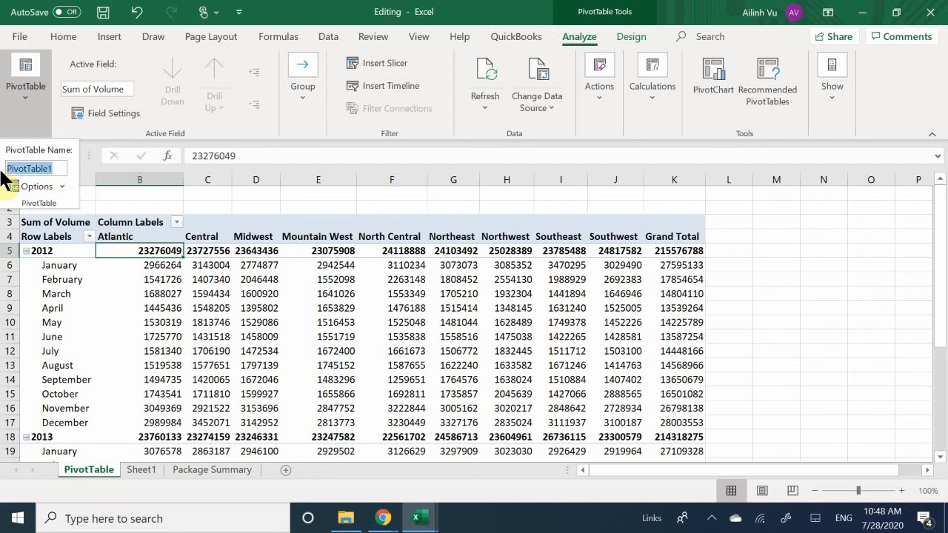
pyautogui.write('Vo')
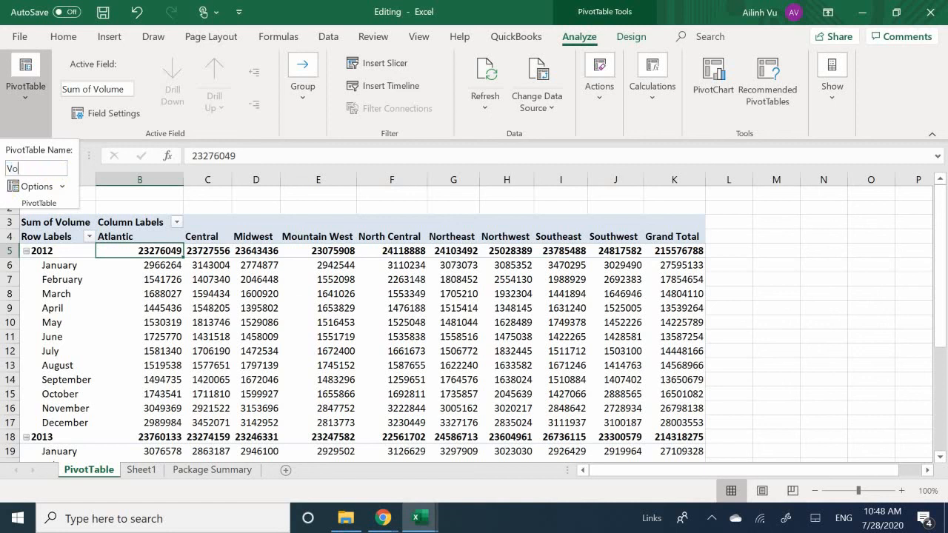
pyautogui.write('lume S')
pyautogui.press('BackSpace')
pyautogui.press('BackSpace')
pyautogui.press('BackSpace')
pyautogui.press('BackSpace')
pyautogui.press('BackSpace')
pyautogui.press('BackSpace')
pyautogui.press('BackSpace')
pyautogui.press('BackSpace')
pyautogui.write('VolimeSummary')
pyautogui.press('Return')
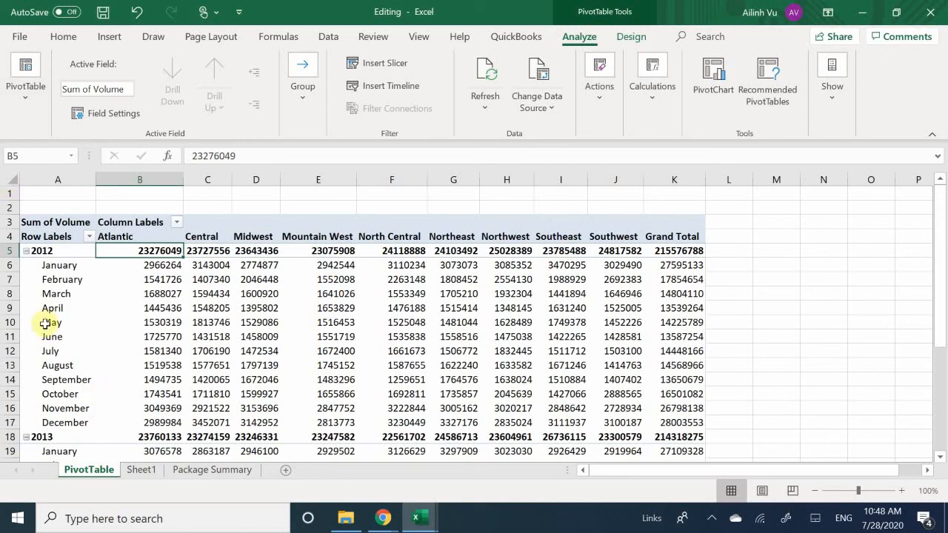
# Select the May row label in the PivotTable and check the PivotTable's name.
pyautogui.click(91, 308)
pyautogui.click(195, 291)
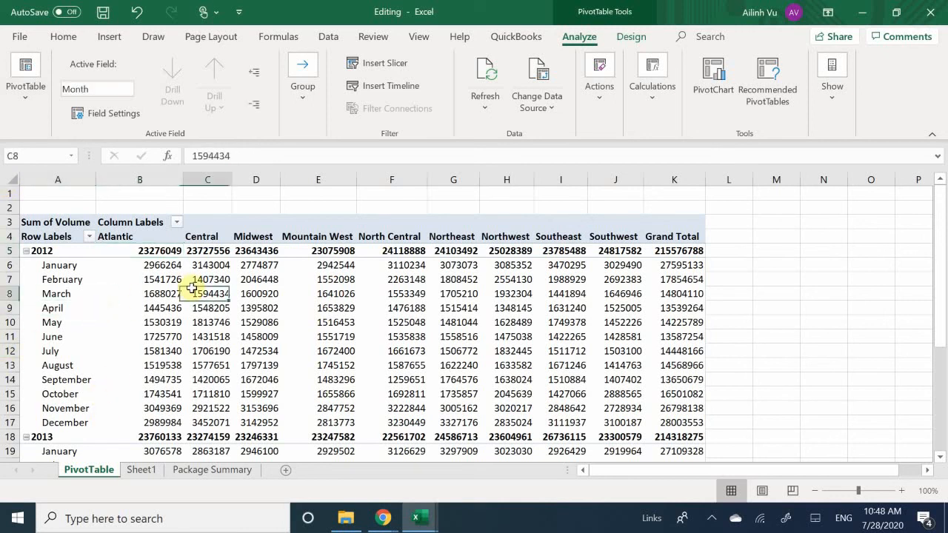
pyautogui.click(162, 260)
pyautogui.click(126, 279)
pyautogui.click(65, 323)
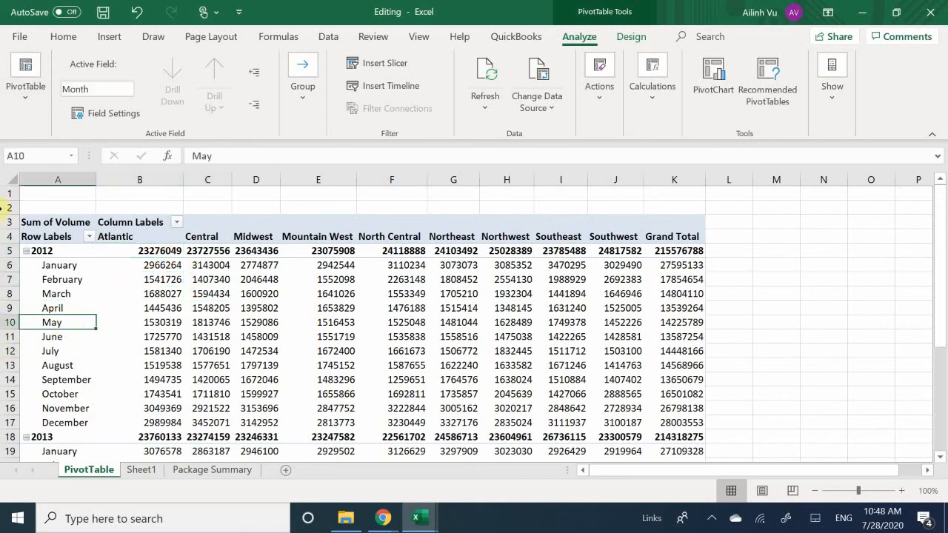
pyautogui.click(13, 102)
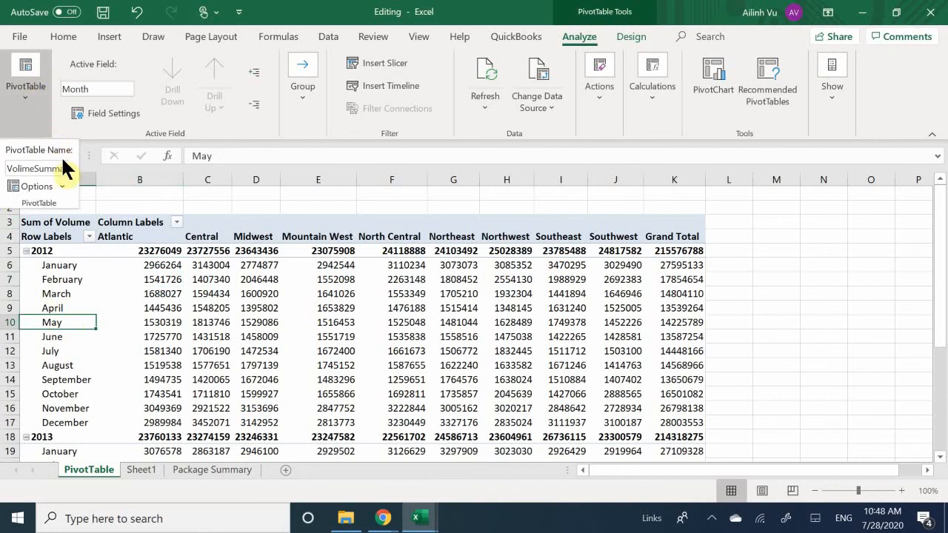
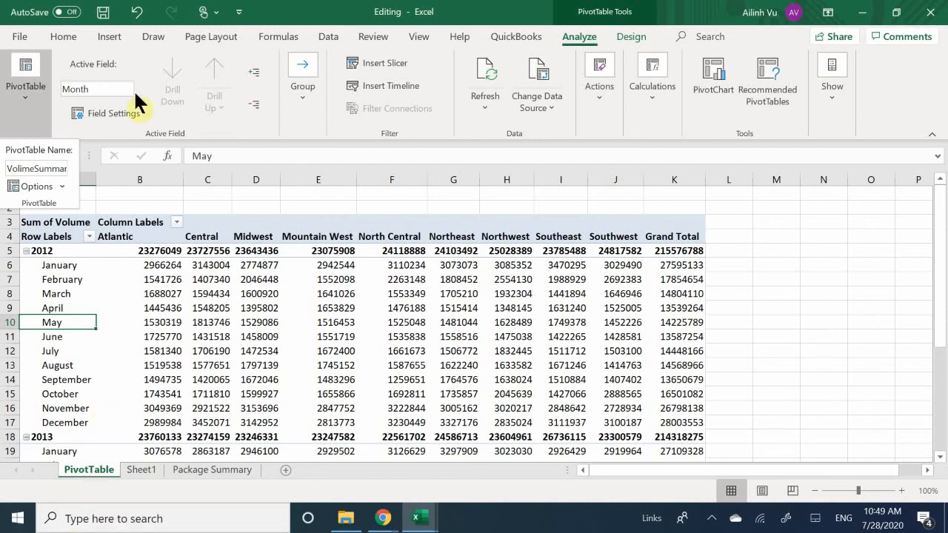
# Check the active field for the May label, the 2012 label and the Southwest center's 2012 volume.
pyautogui.click(111, 89)
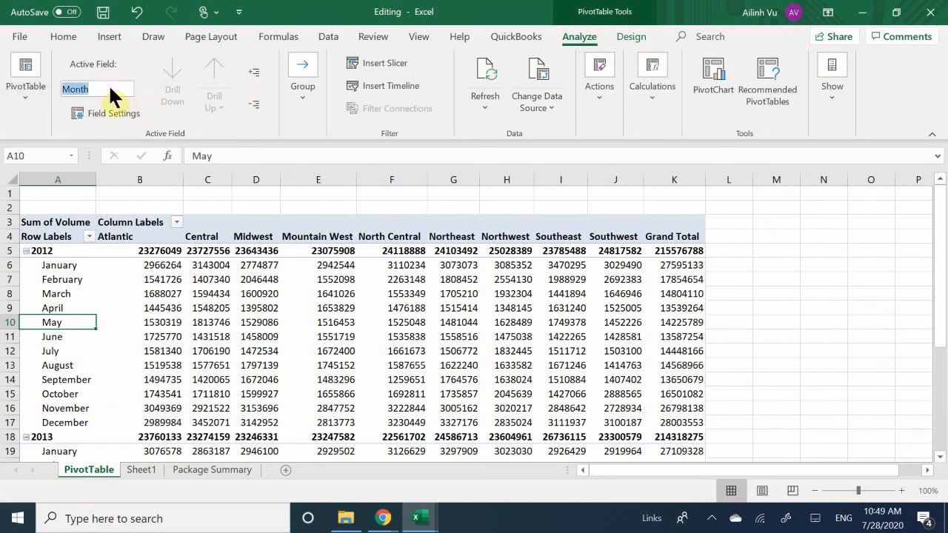
pyautogui.click(64, 250)
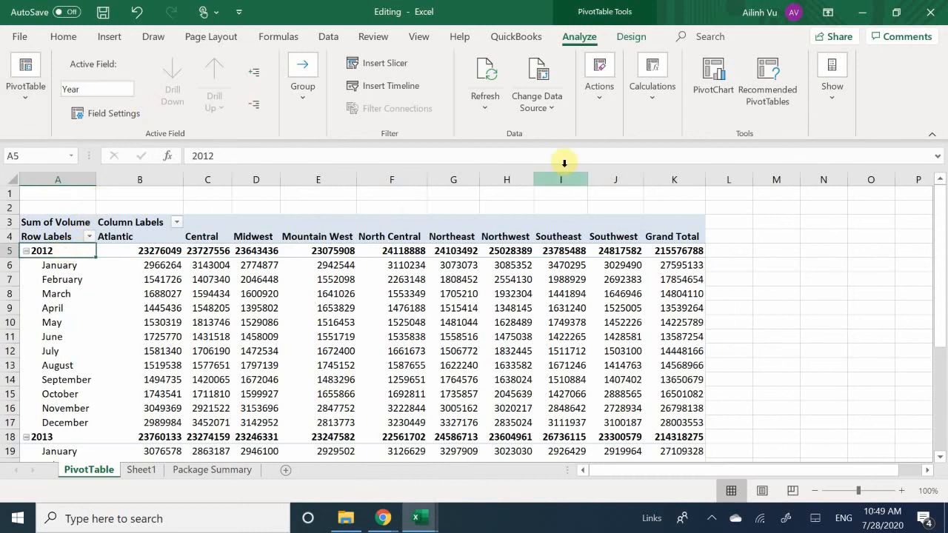
pyautogui.click(637, 251)
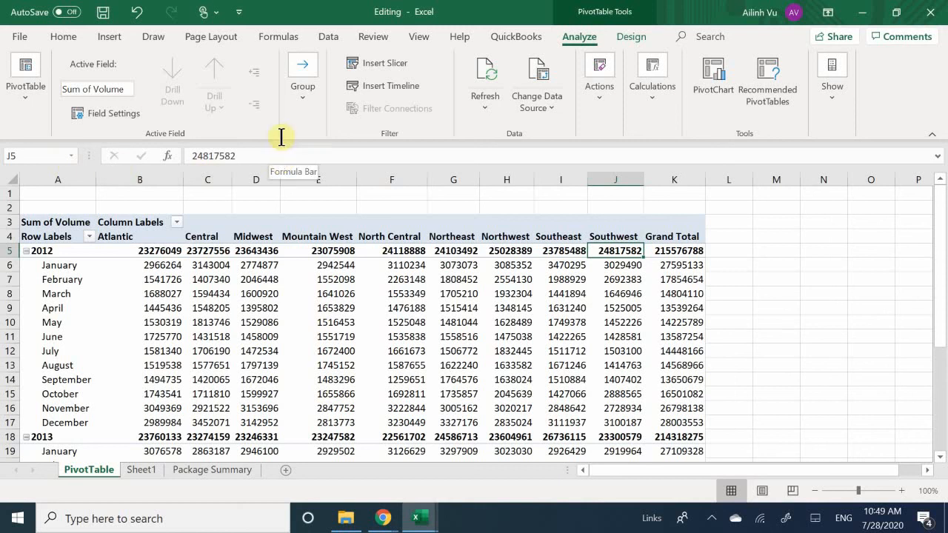
# Review the commands available for the Southwest center's 2012 volume and the Midwest center's February 2012 volume.
pyautogui.rightClick(611, 250)
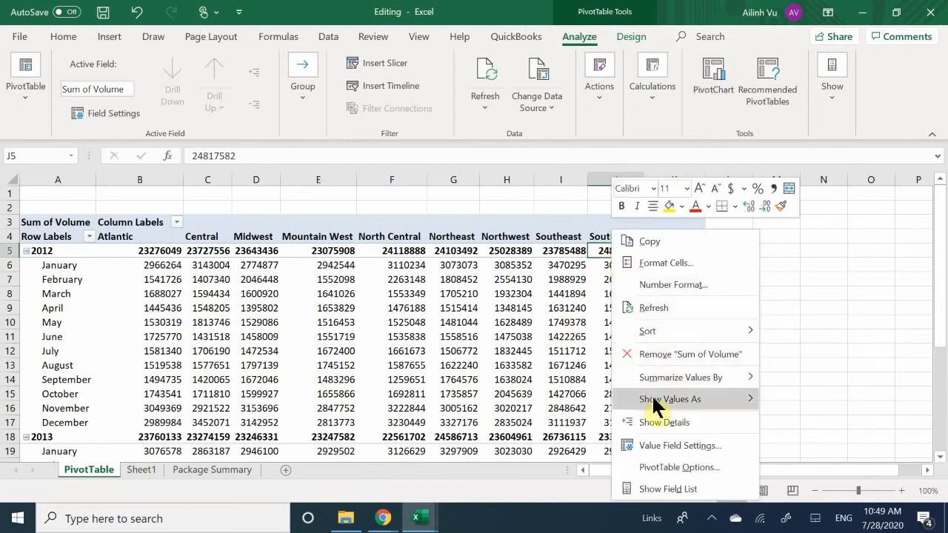
pyautogui.moveTo(647, 371)
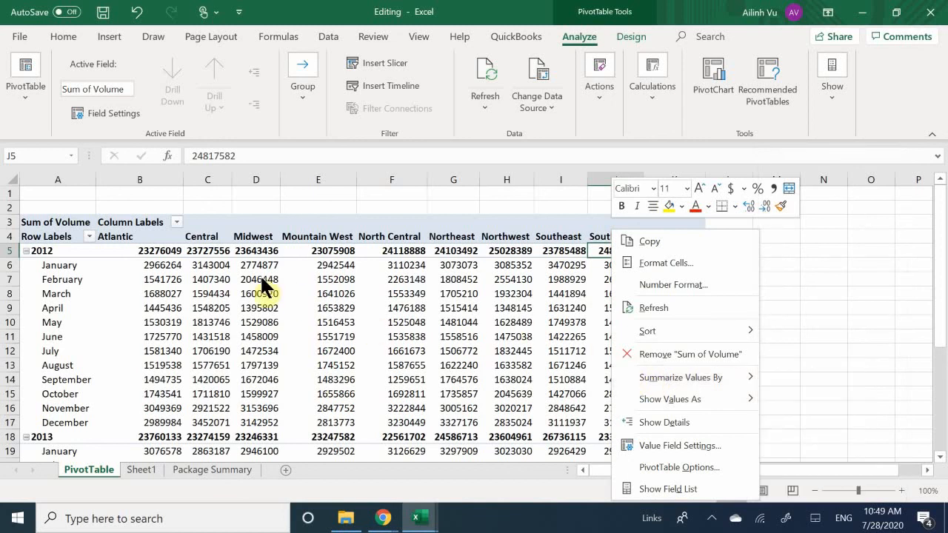
pyautogui.press('Escape')
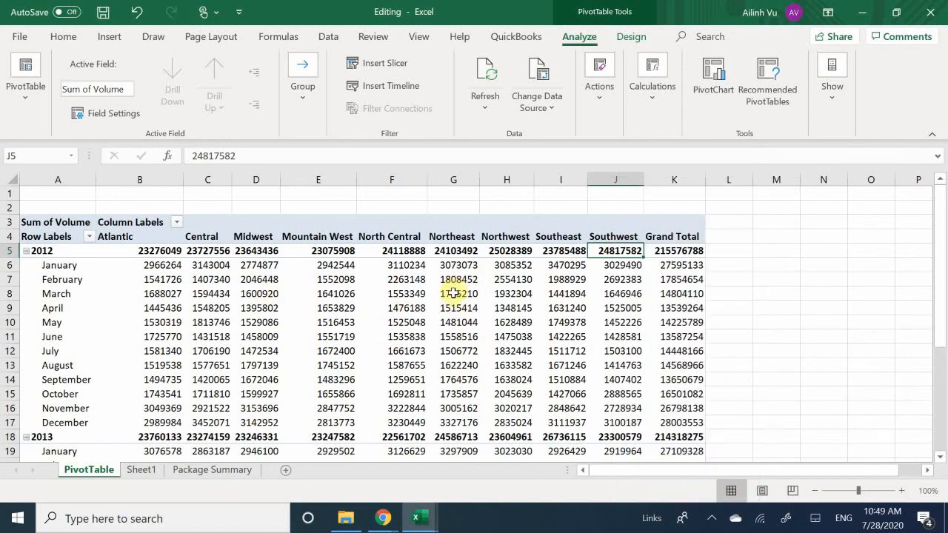
pyautogui.moveTo(160, 310)
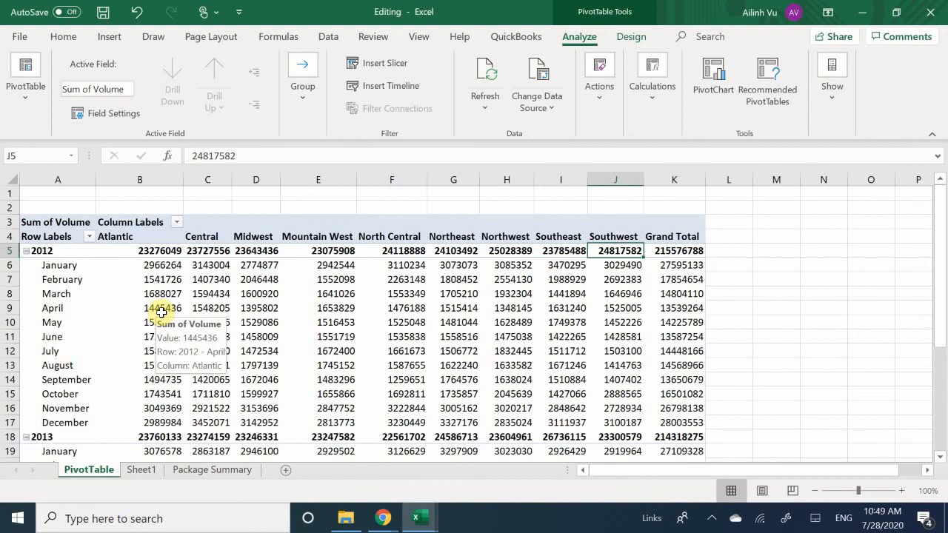
pyautogui.click(244, 267)
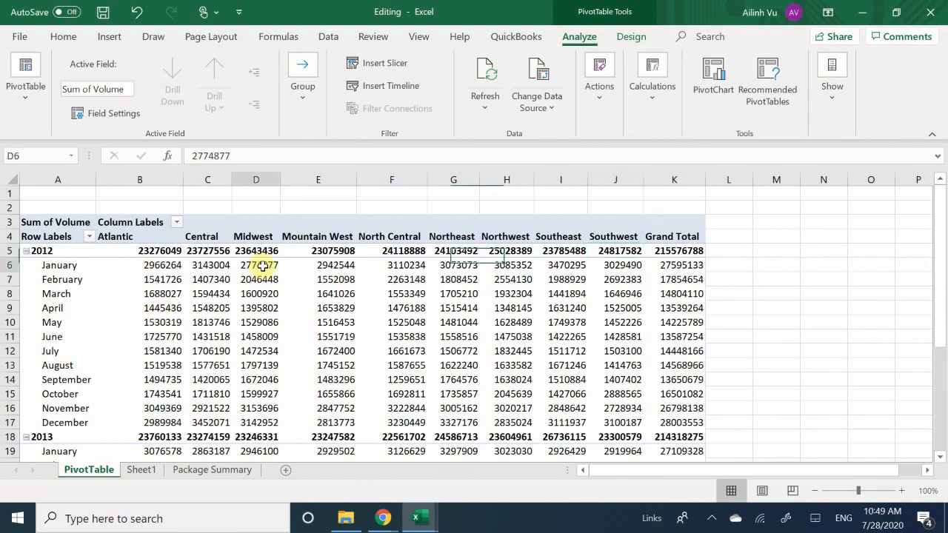
pyautogui.click(256, 278)
pyautogui.rightClick(256, 279)
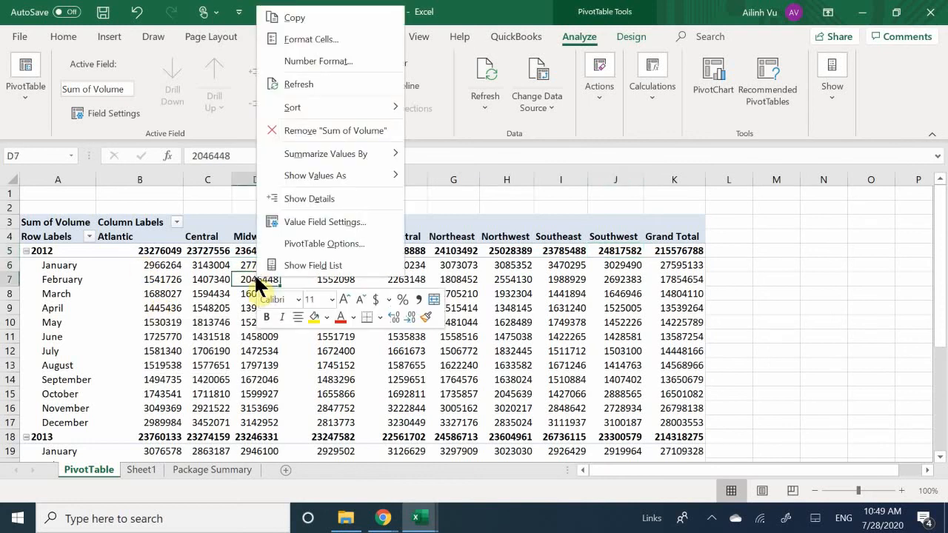
pyautogui.press('Escape')
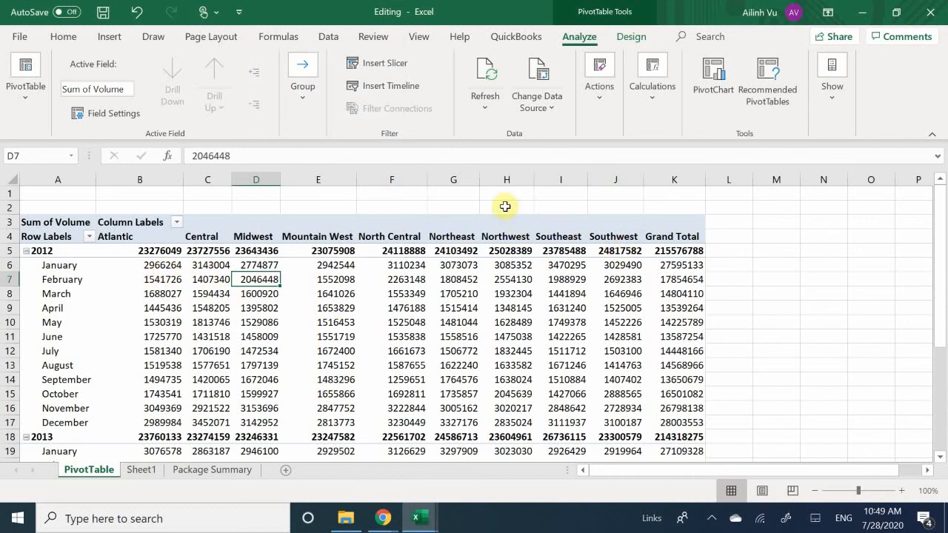
# Format the PivotTable's volume values as Number with 0 decimal places and a 1000 separator.
pyautogui.click(406, 265)
pyautogui.rightClick(406, 265)
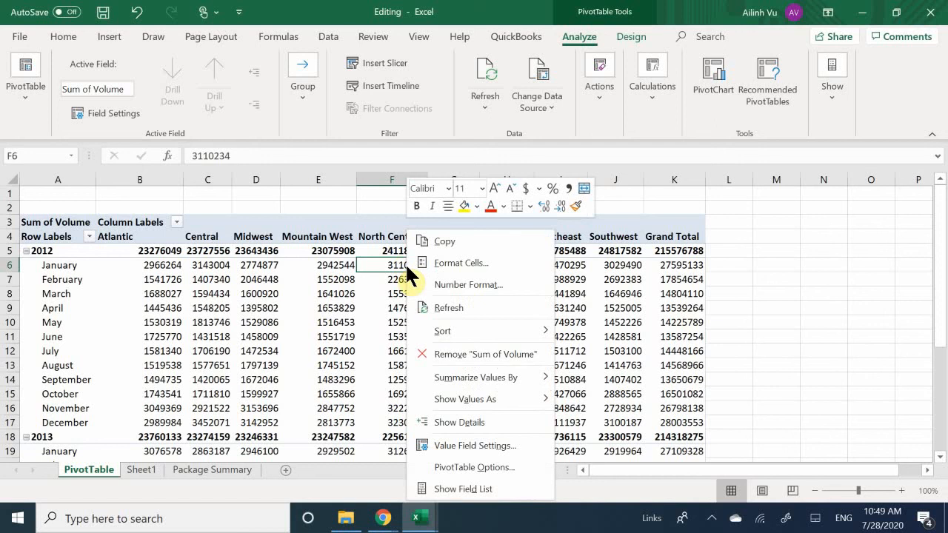
pyautogui.click(480, 286)
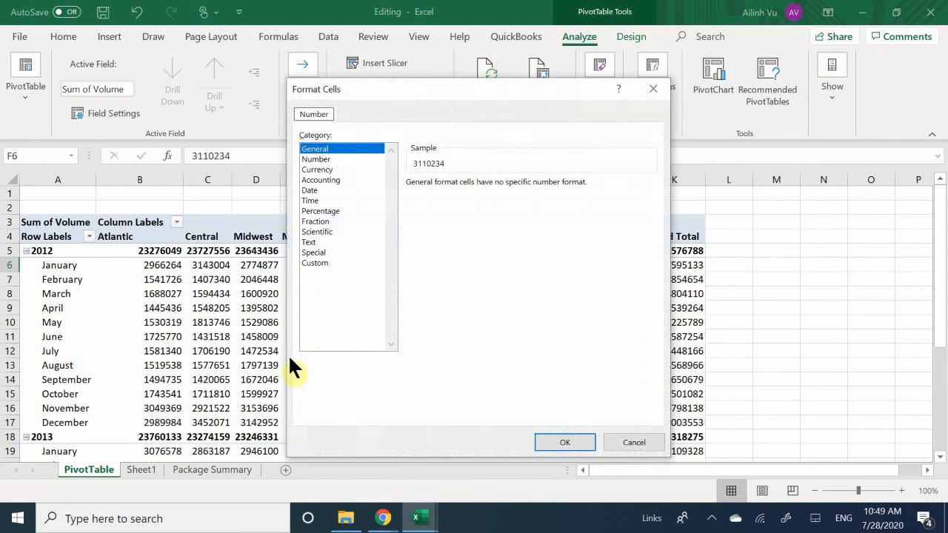
pyautogui.moveTo(384, 83); pyautogui.dragTo(390, 106)
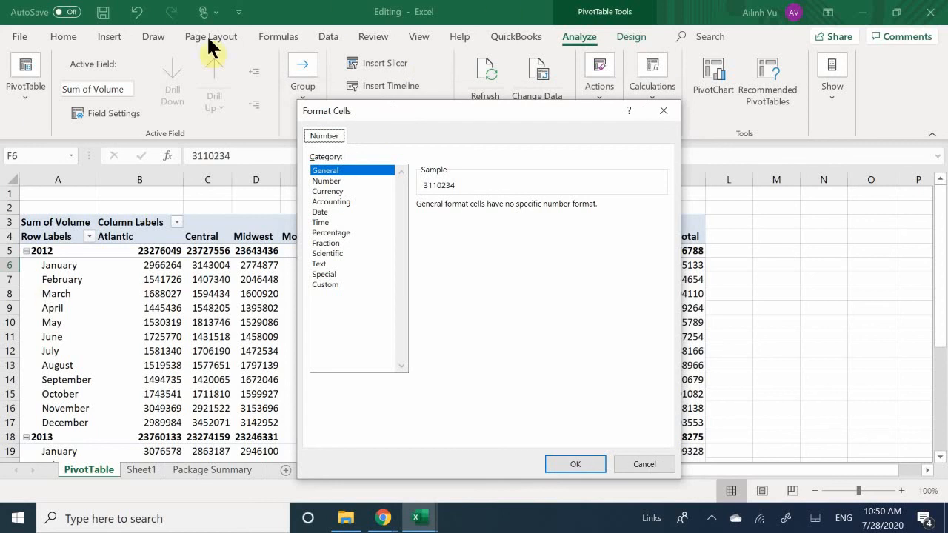
pyautogui.click(328, 182)
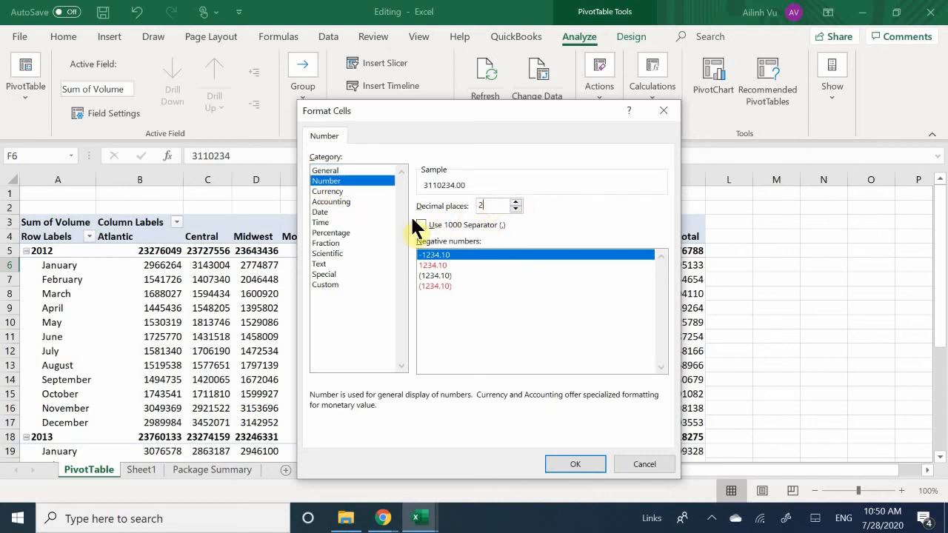
pyautogui.click(515, 208)
pyautogui.click(515, 208)
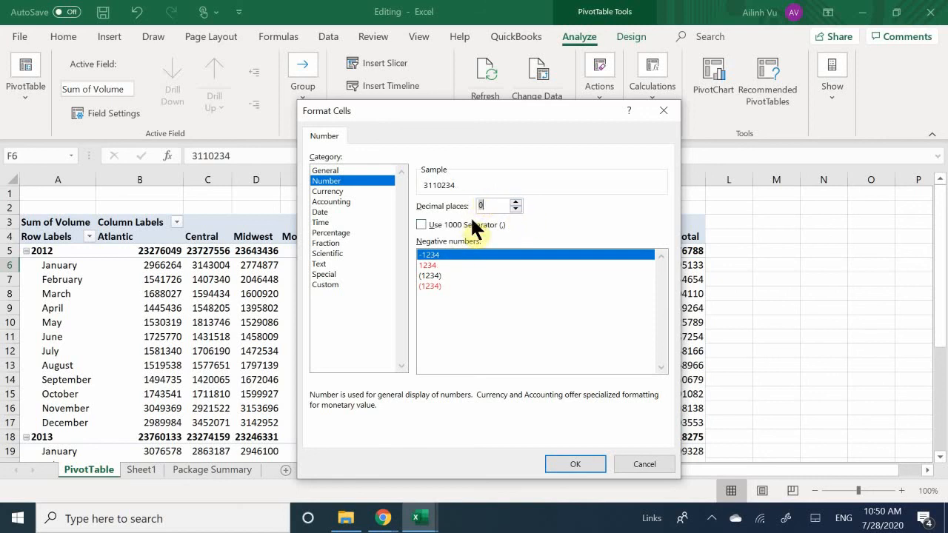
pyautogui.click(422, 225)
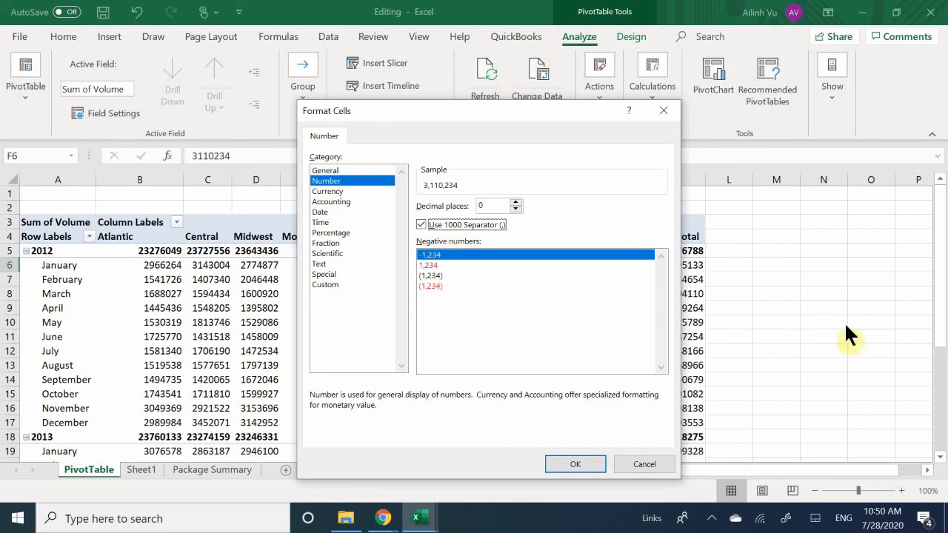
pyautogui.click(576, 465)
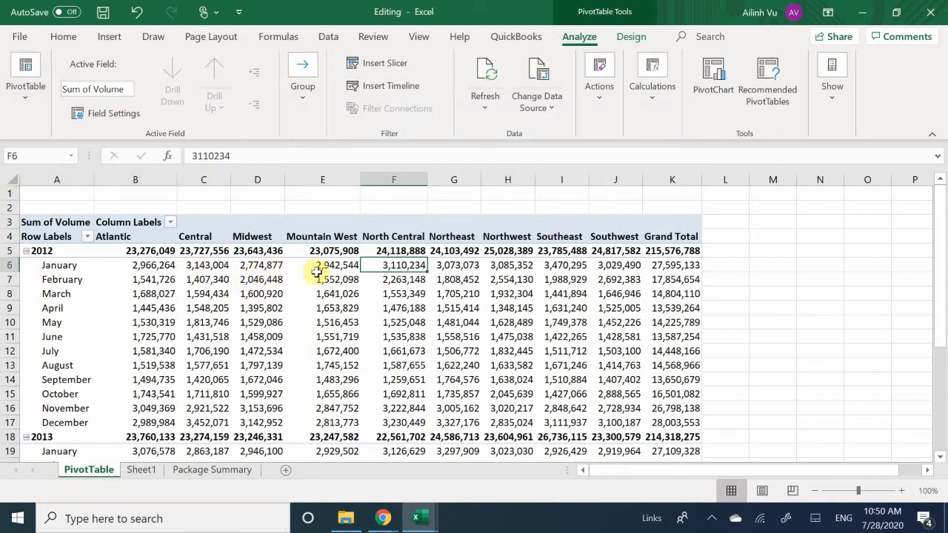
# Review the summary functions available for the volume values, starting from the Northwest center's February 2012 cell.
pyautogui.moveTo(461, 288)
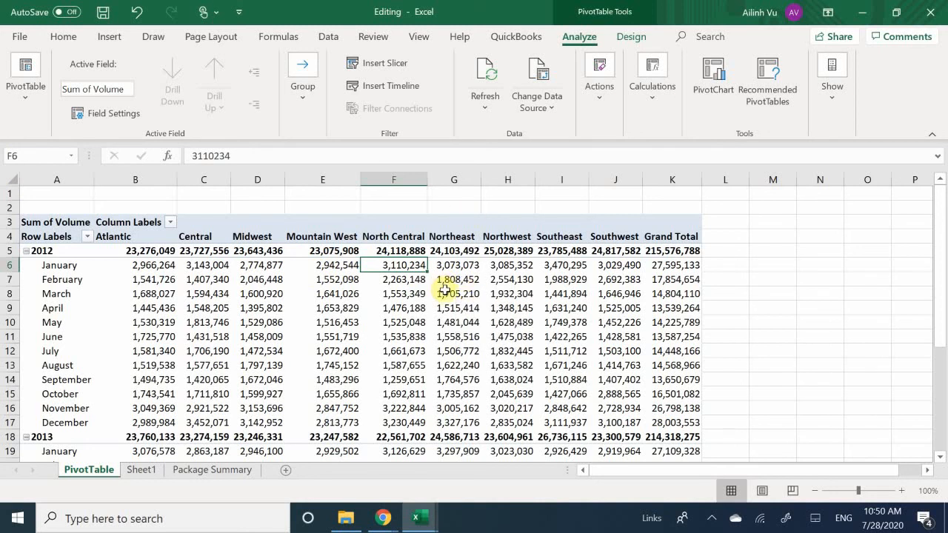
pyautogui.rightClick(503, 277)
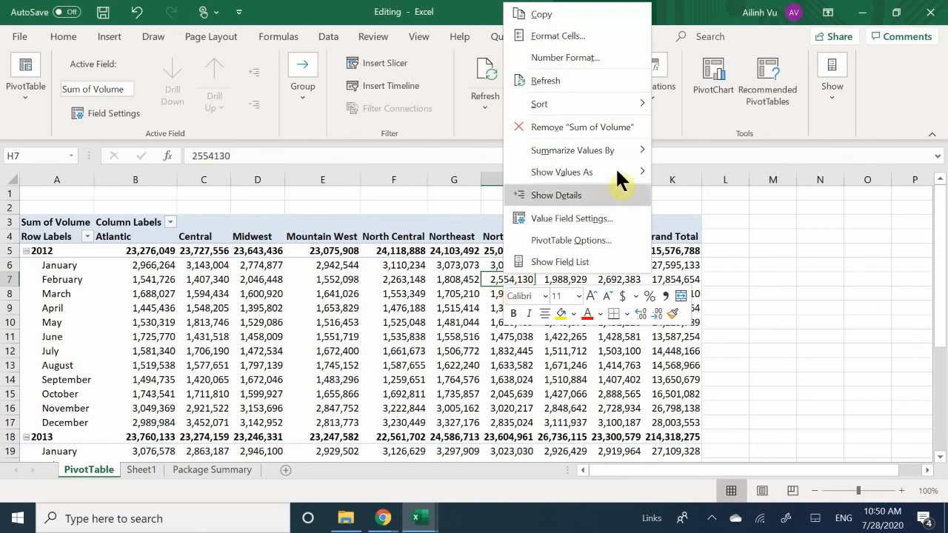
pyautogui.moveTo(598, 149)
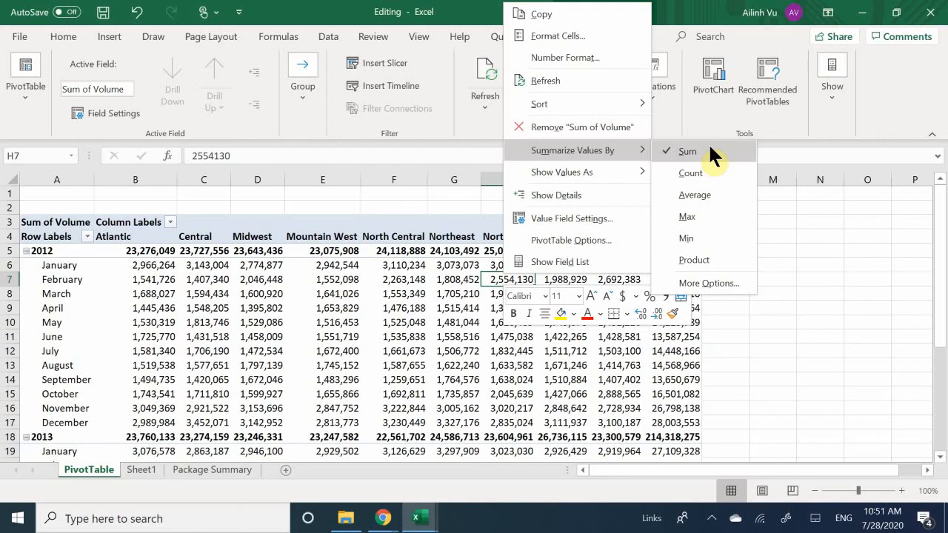
pyautogui.click(350, 335)
# Look over the PivotTable's monthly volumes down to the Grand Total row.
pyautogui.scroll(-2, 362, 311)
pyautogui.scroll(-7, 527, 284)
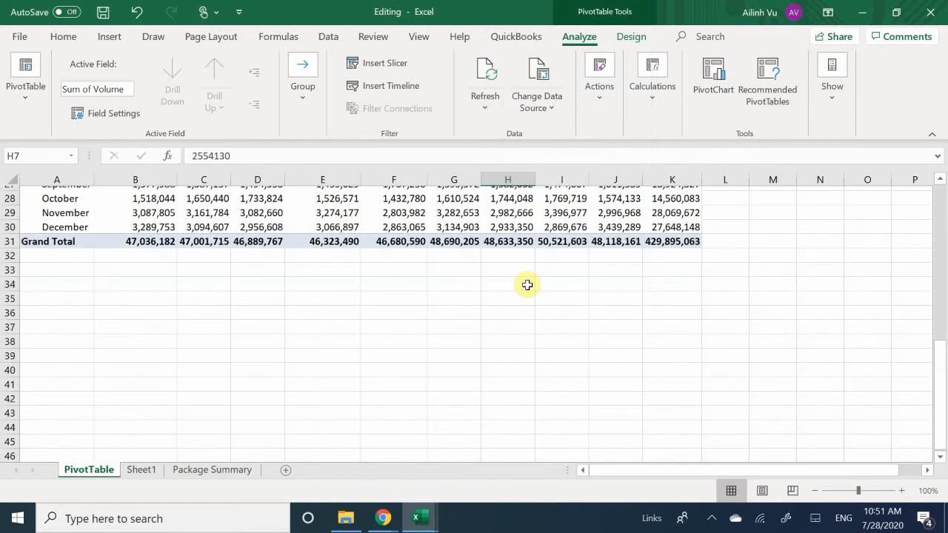
pyautogui.scroll(3, 538, 278)
pyautogui.scroll(6, 612, 251)
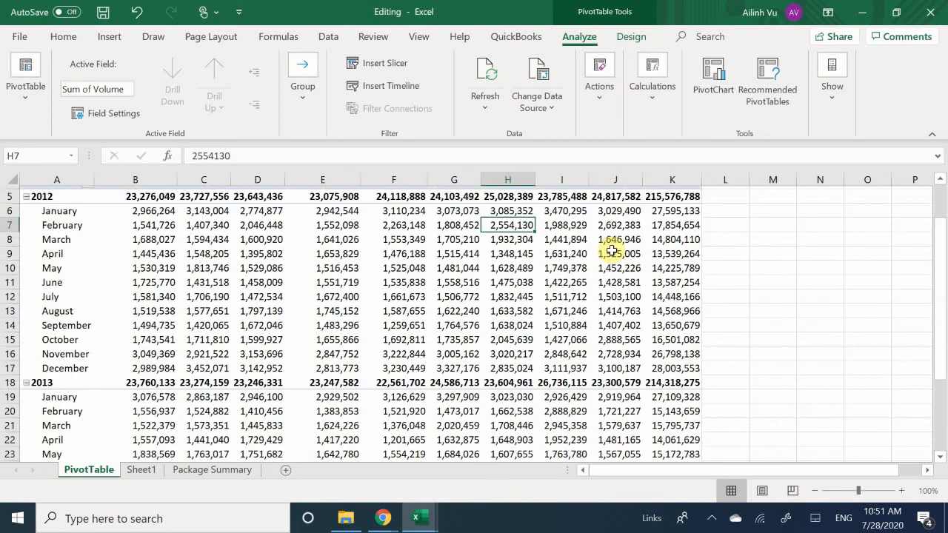
pyautogui.scroll(-1, 608, 245)
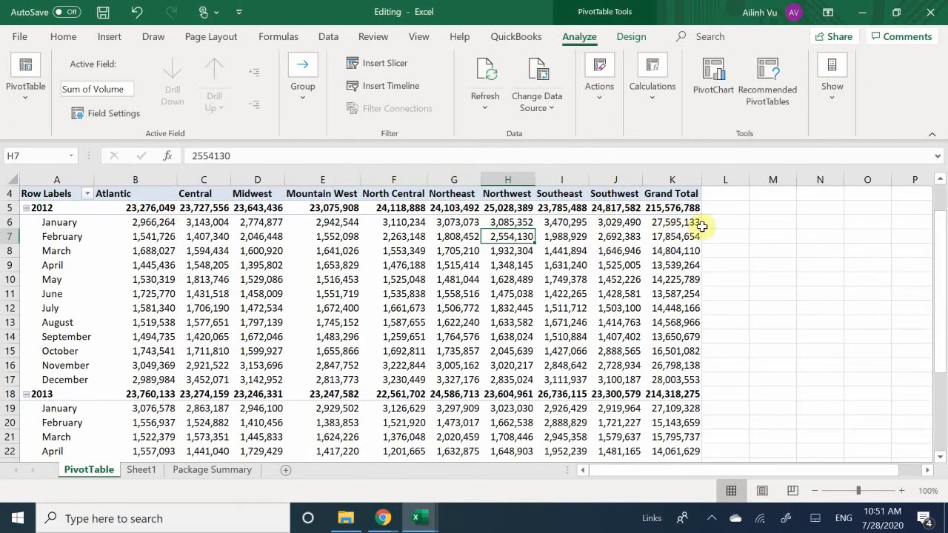
# Display the Sum of Volume values as % of Row Total through the value field settings.
pyautogui.click(573, 248)
pyautogui.rightClick(573, 247)
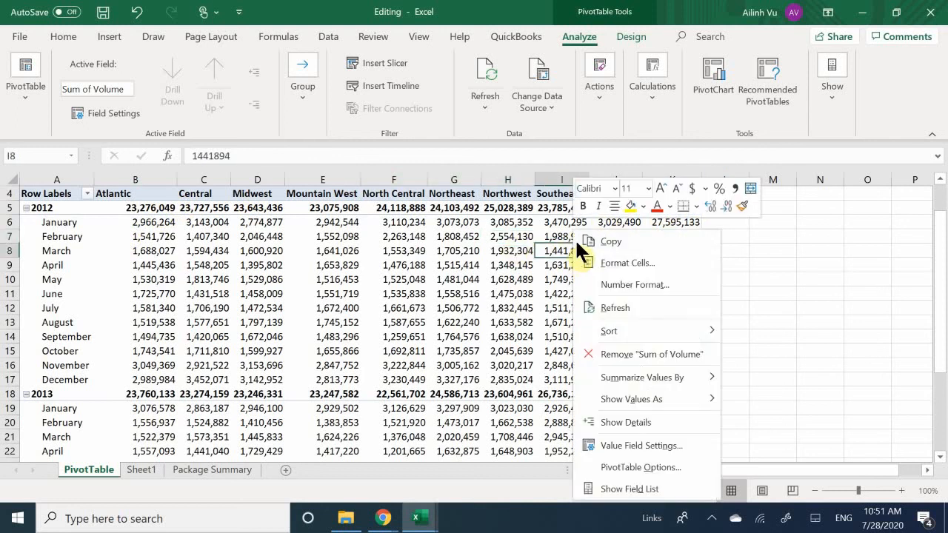
pyautogui.moveTo(612, 400)
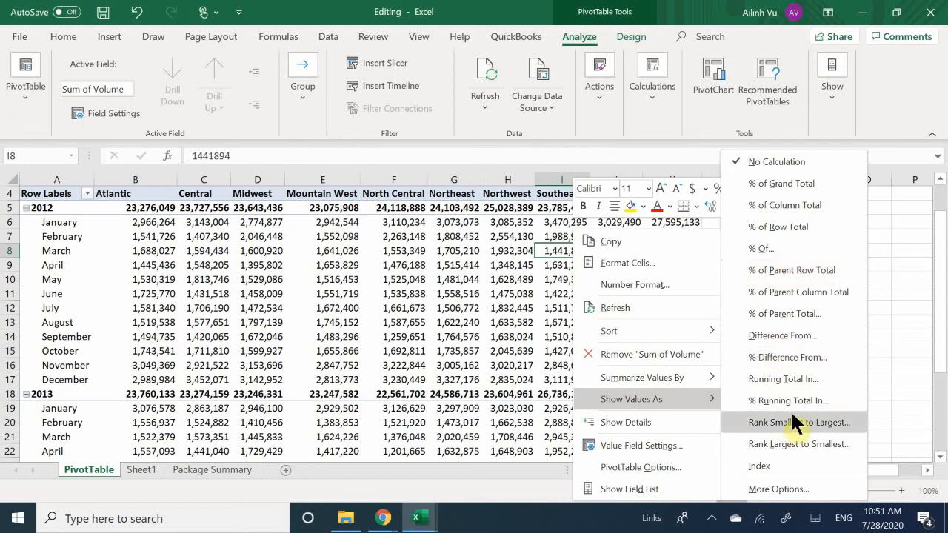
pyautogui.click(766, 497)
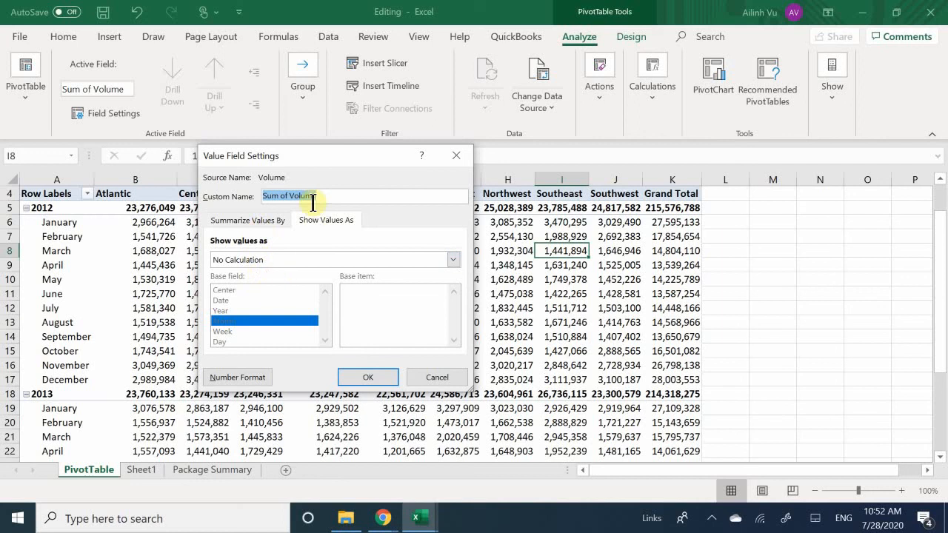
pyautogui.click(331, 217)
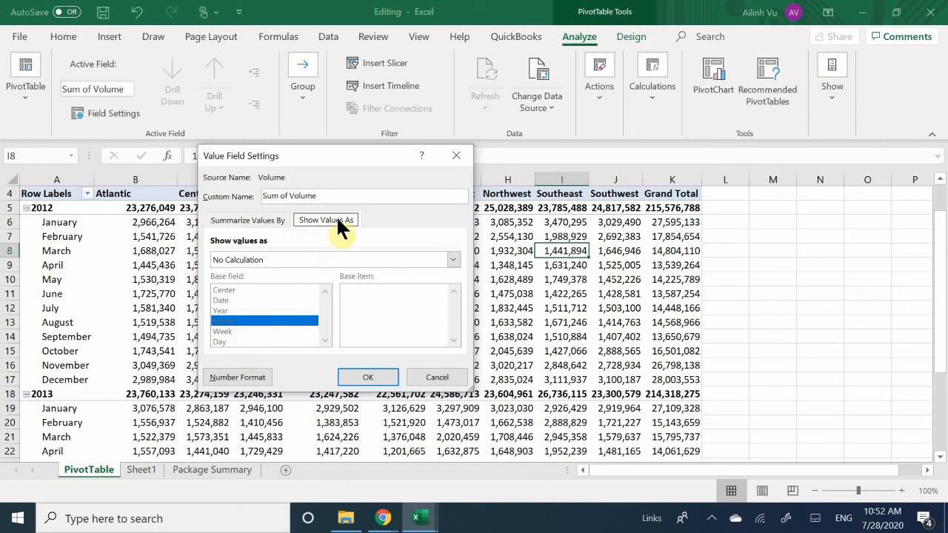
pyautogui.click(286, 261)
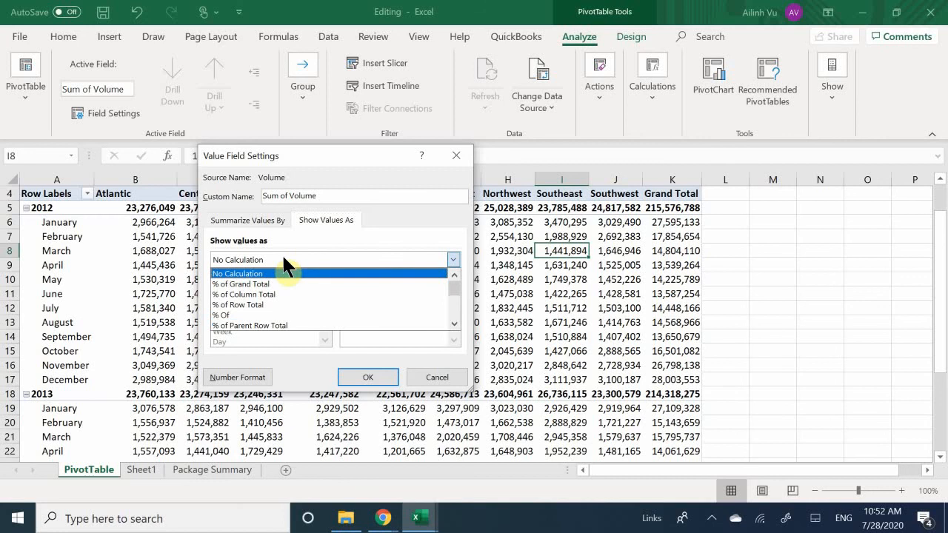
pyautogui.click(252, 305)
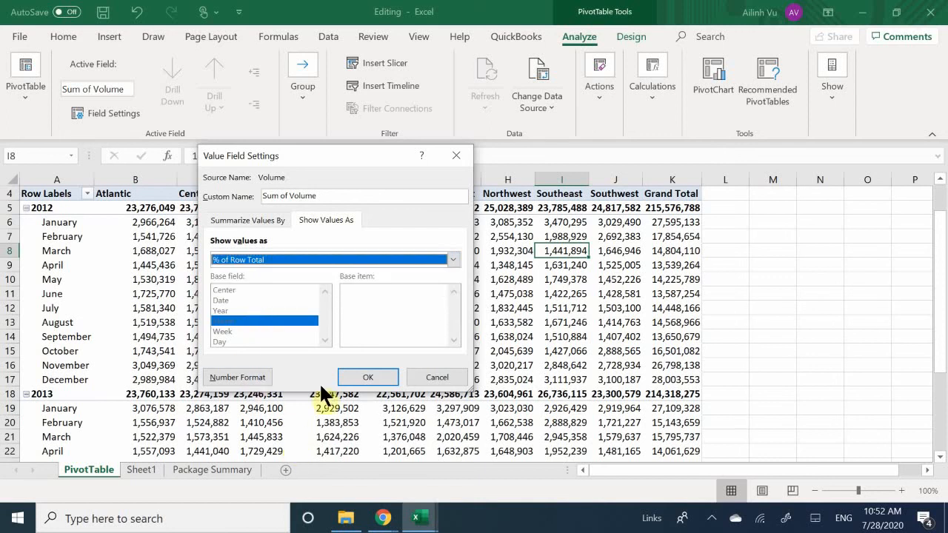
pyautogui.click(355, 377)
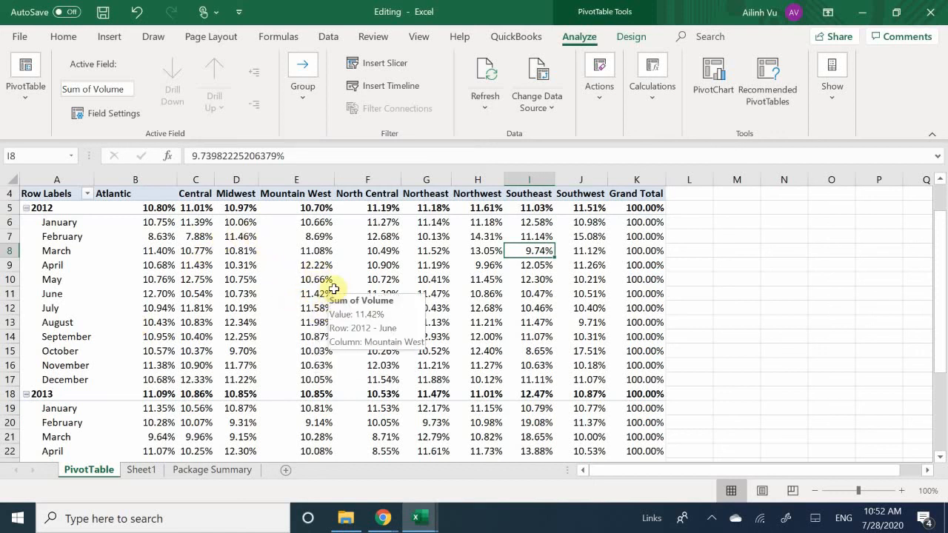
# Examine the row percentages for 2012 and 2013 across all centers, including the Grand Total row.
pyautogui.scroll(-6, 385, 285)
pyautogui.scroll(2, 575, 274)
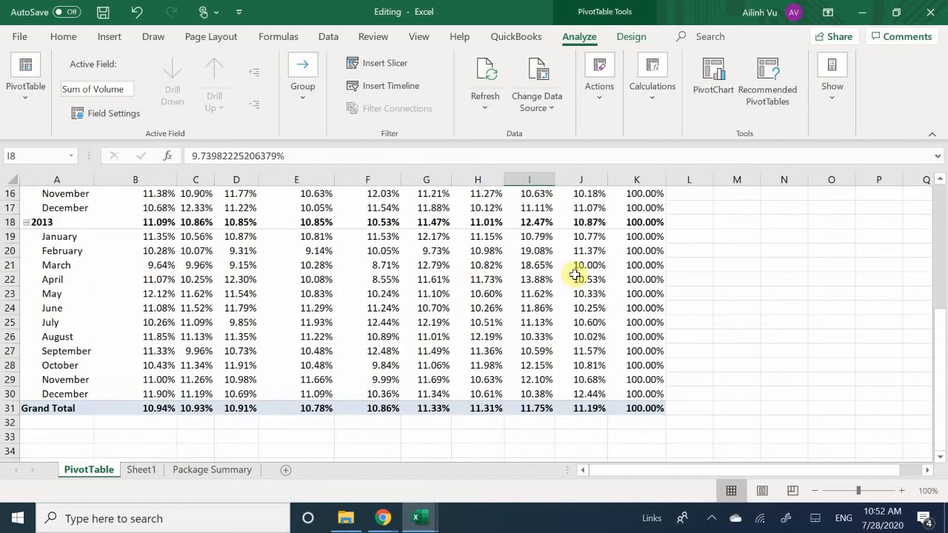
pyautogui.scroll(5, 575, 274)
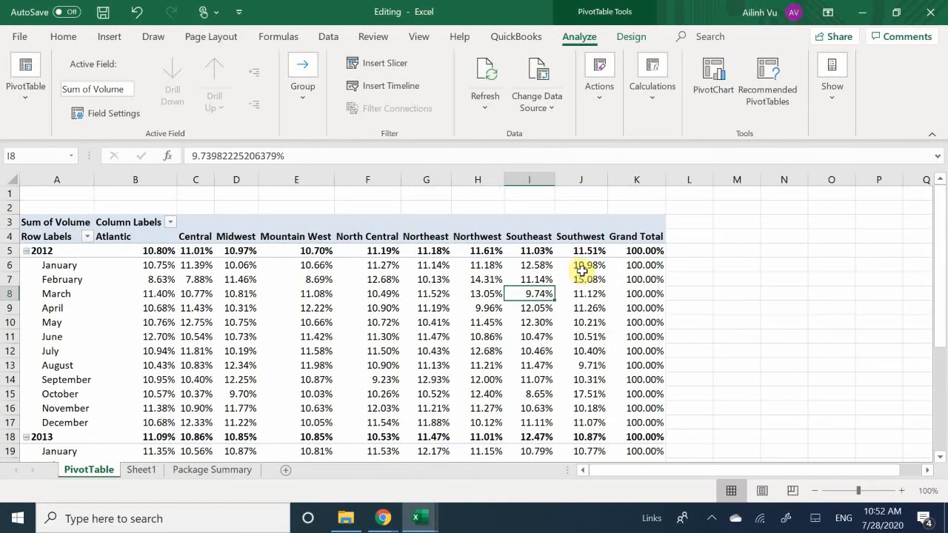
pyautogui.scroll(-1, 583, 271)
pyautogui.scroll(1, 582, 271)
pyautogui.moveTo(582, 272)
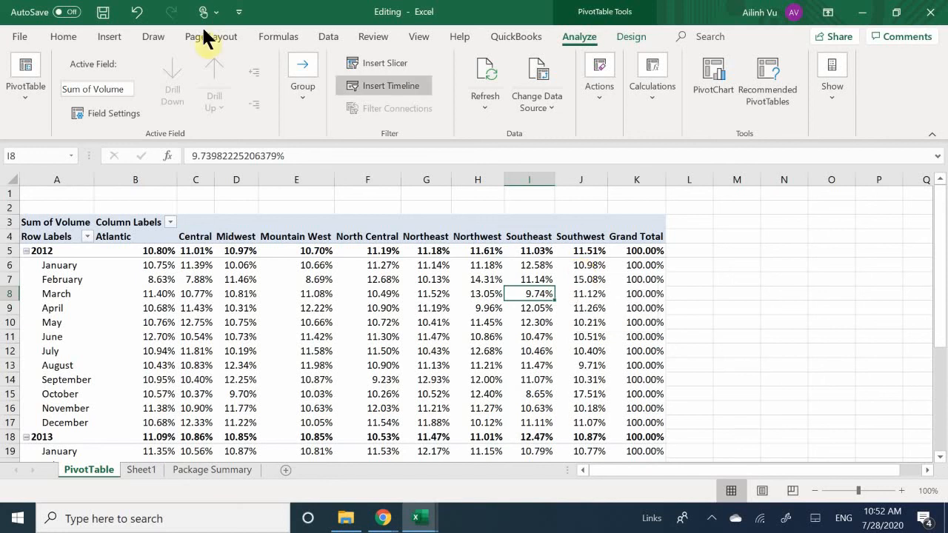
# Review the calculation options for showing the volume values, starting from the Midwest center's February 2012 cell.
pyautogui.rightClick(237, 277)
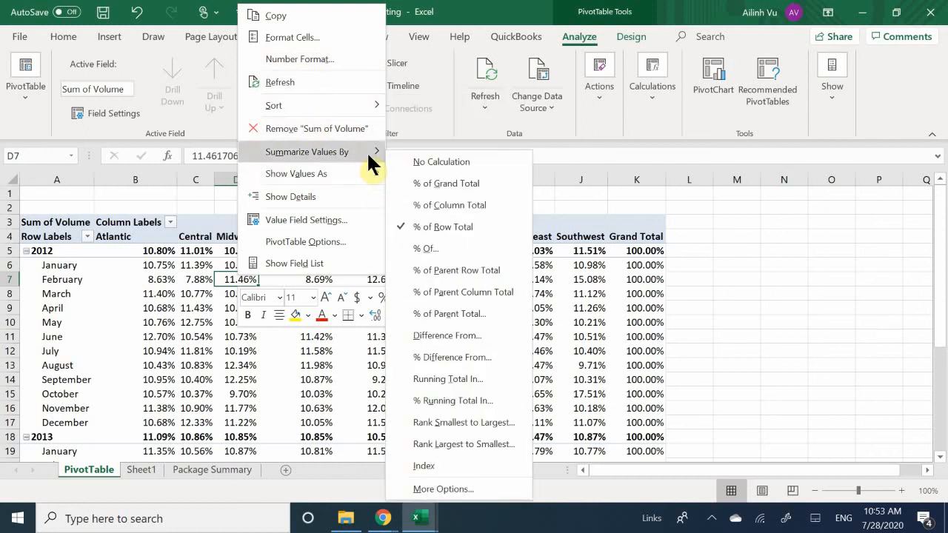
pyautogui.moveTo(363, 167)
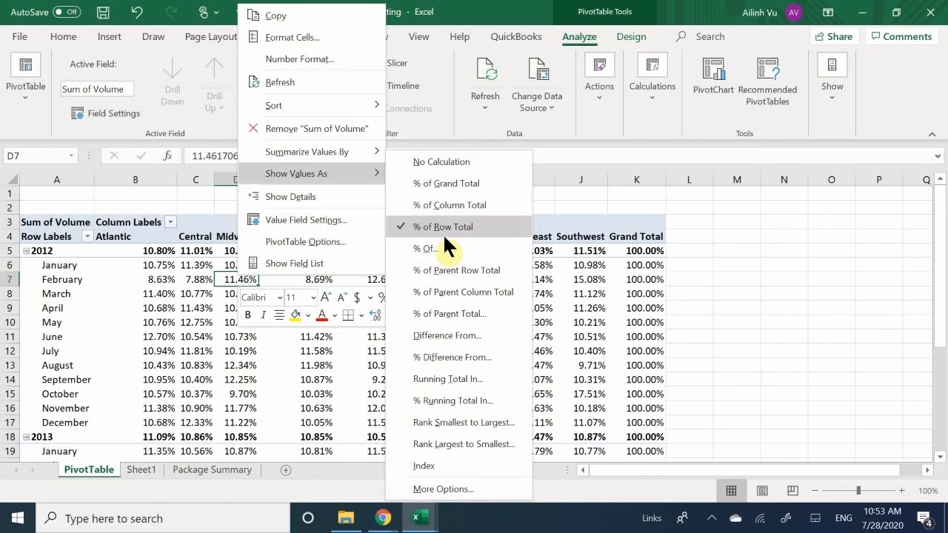
pyautogui.click(152, 332)
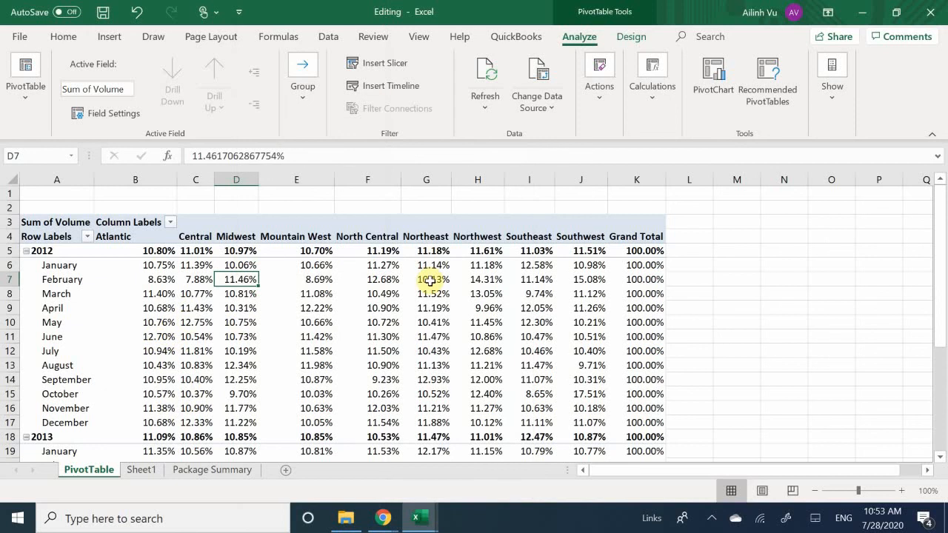
pyautogui.moveTo(430, 281)
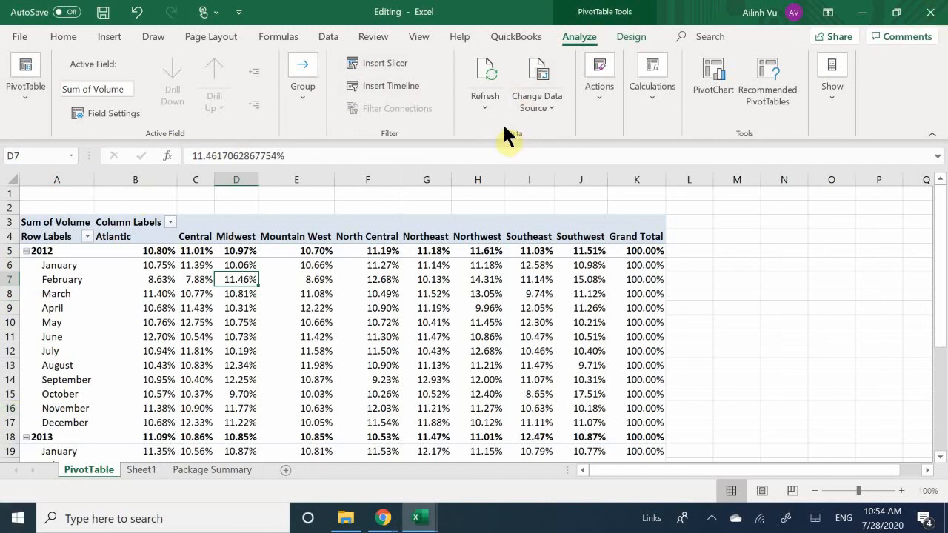
# Review the PivotTable's clear, select and move actions and the chart types offered for a PivotChart, without inserting a chart.
pyautogui.click(606, 107)
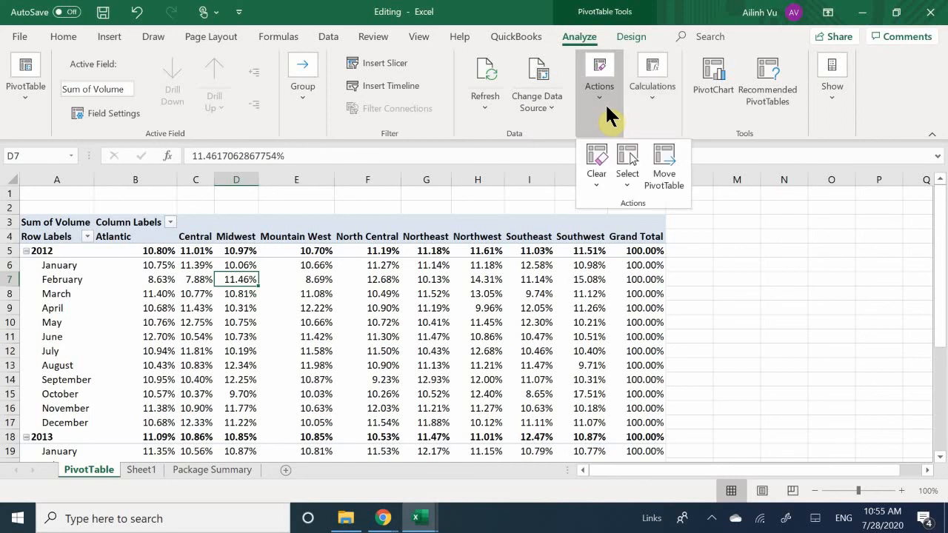
pyautogui.click(706, 104)
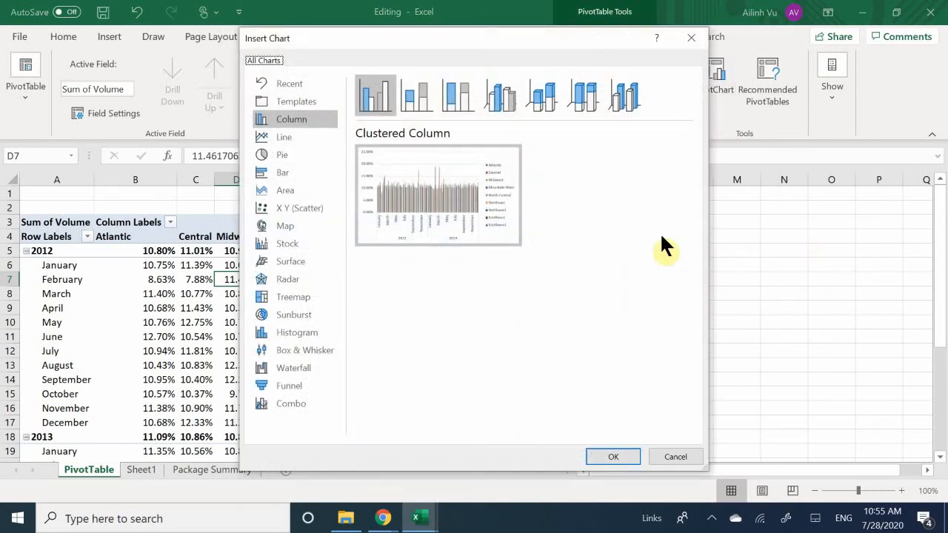
pyautogui.click(692, 37)
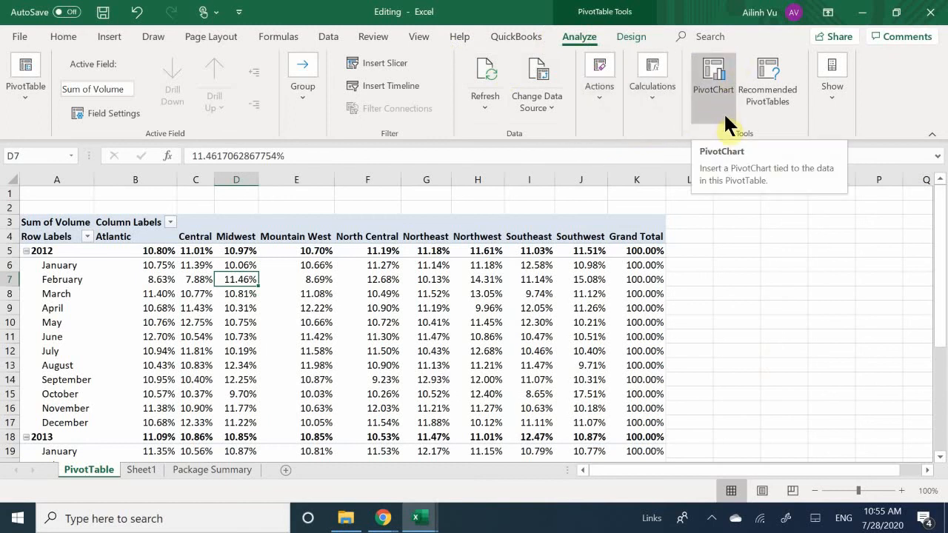
# Show the PivotTable field list beside the worksheet.
pyautogui.click(843, 95)
pyautogui.click(837, 98)
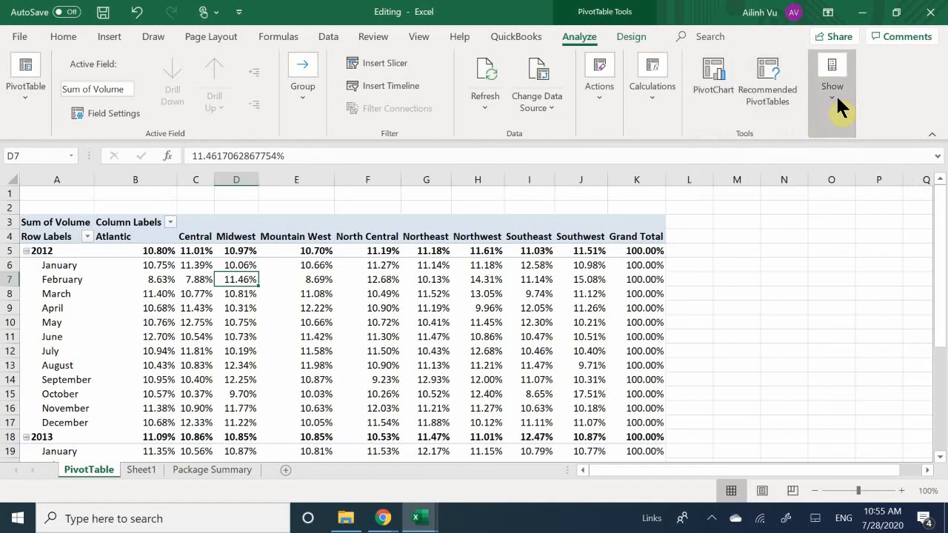
pyautogui.click(832, 95)
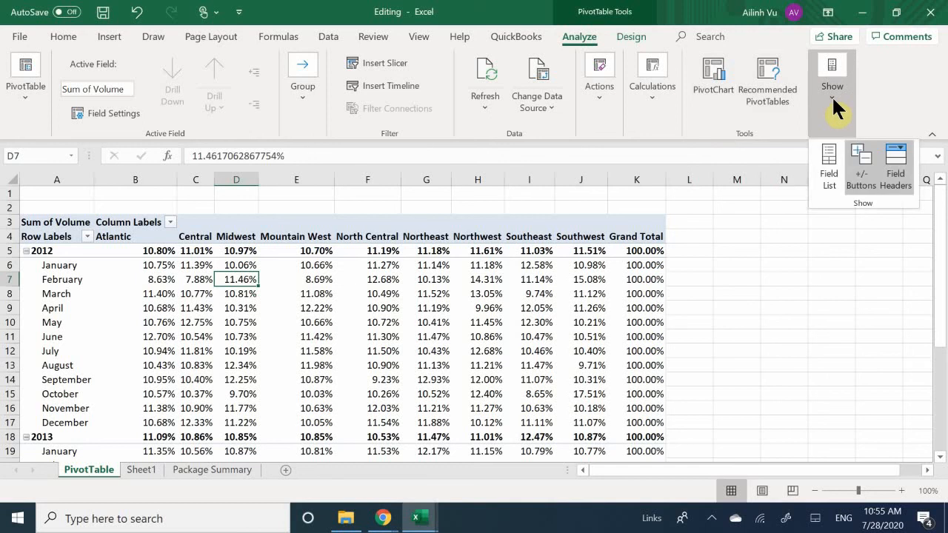
pyautogui.click(826, 191)
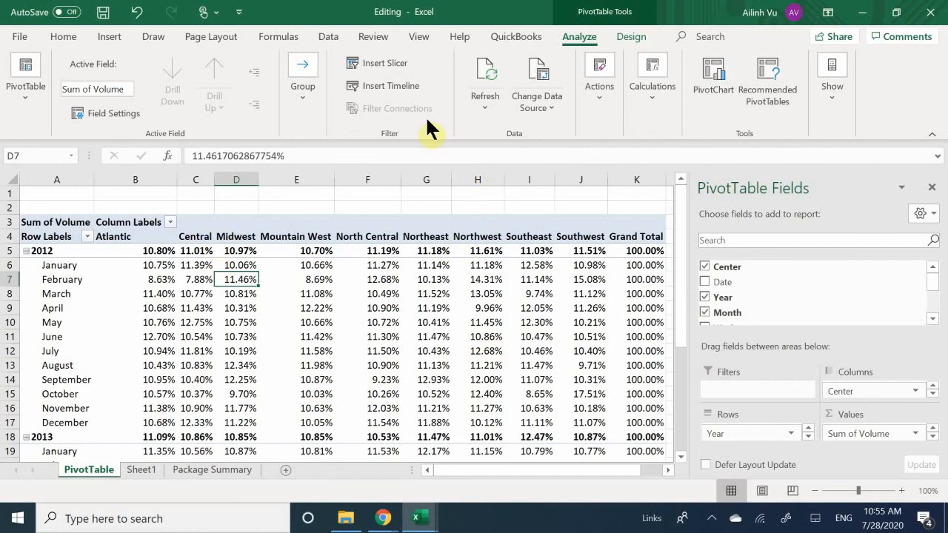
# Show all of the PivotTable's subtotals at the bottom of each year group.
pyautogui.click(628, 37)
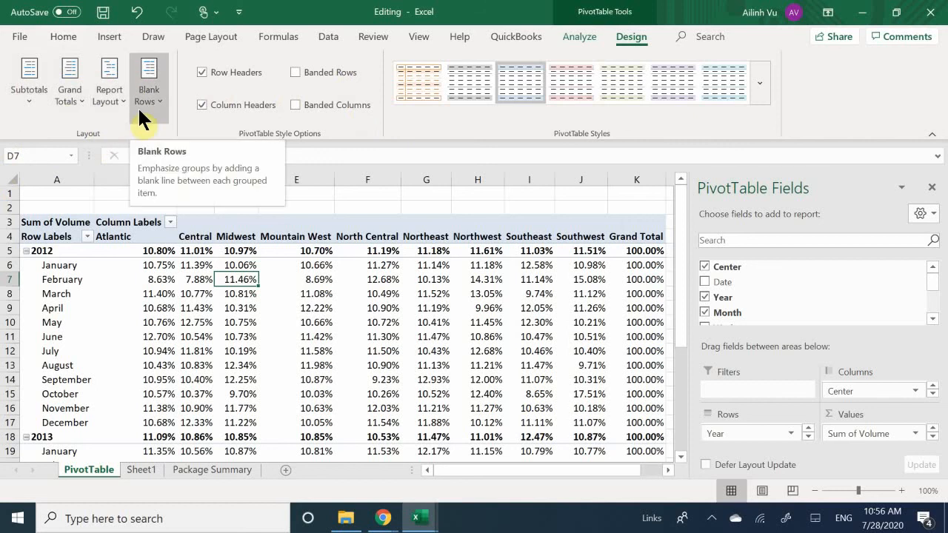
pyautogui.click(28, 80)
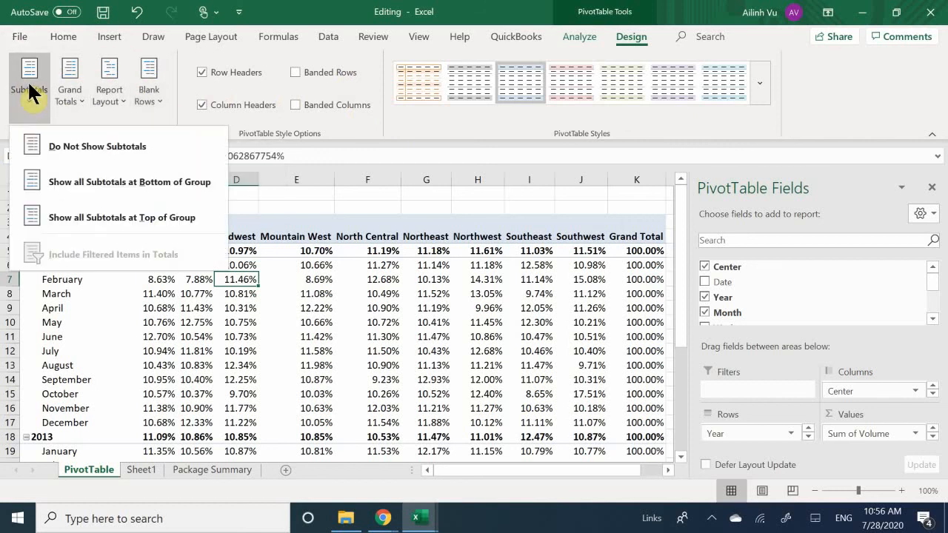
pyautogui.click(142, 131)
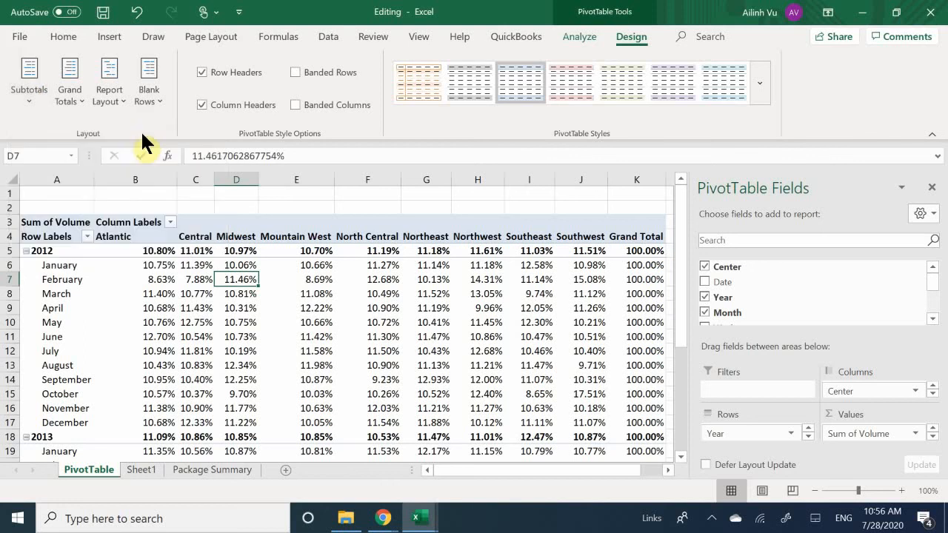
pyautogui.scroll(-9, 100, 400)
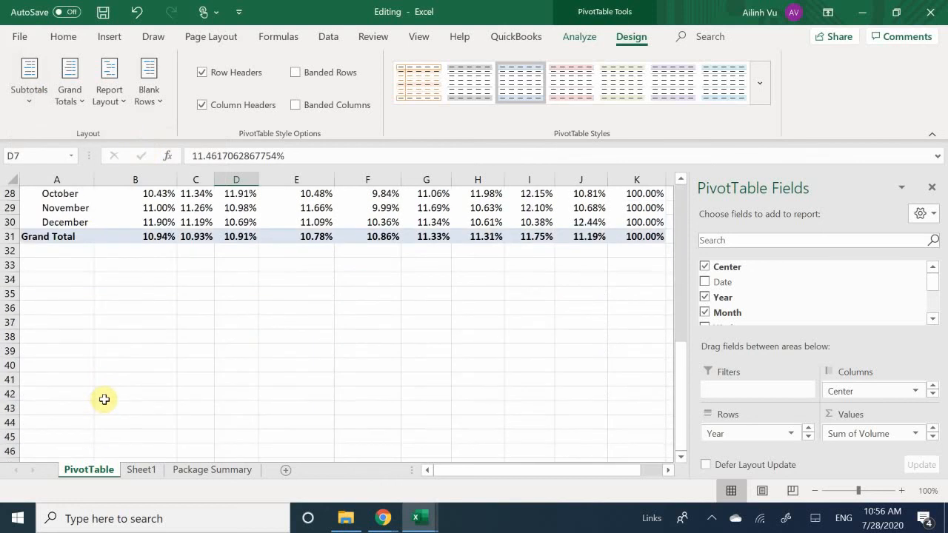
pyautogui.scroll(2, 104, 400)
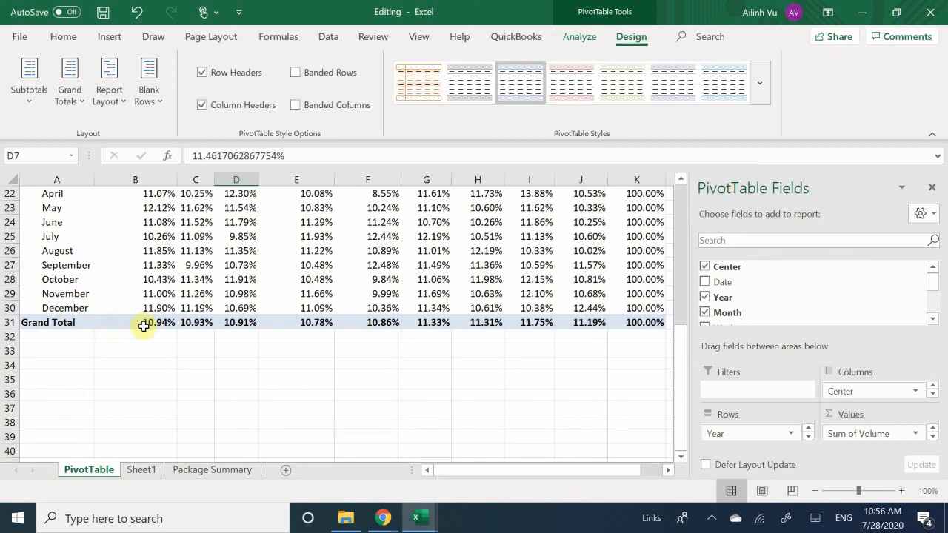
pyautogui.click(28, 107)
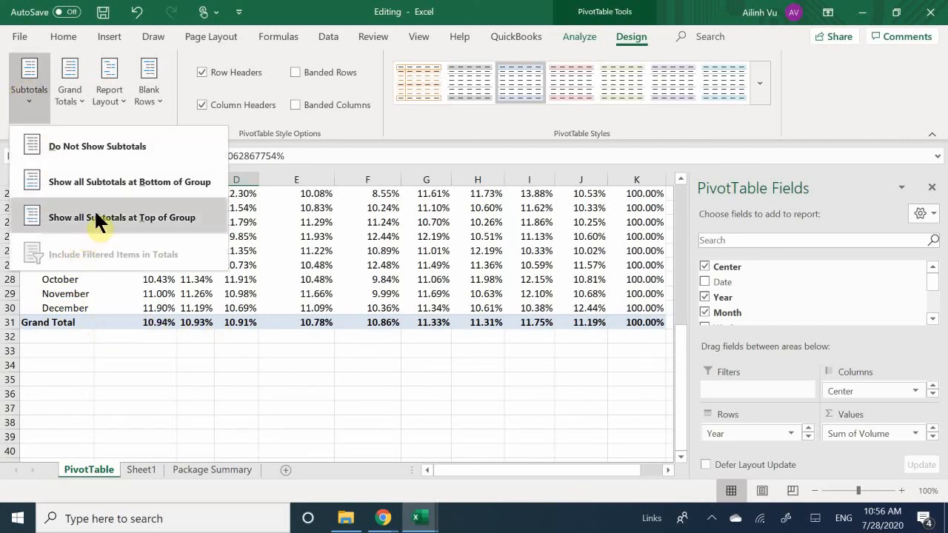
pyautogui.click(101, 190)
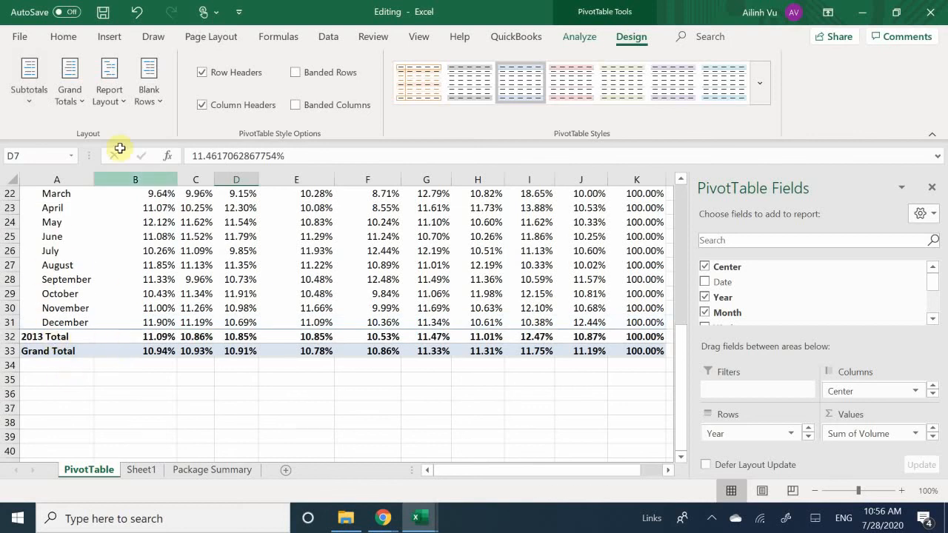
# Turn off the display of subtotals in the PivotTable.
pyautogui.click(30, 87)
pyautogui.click(91, 147)
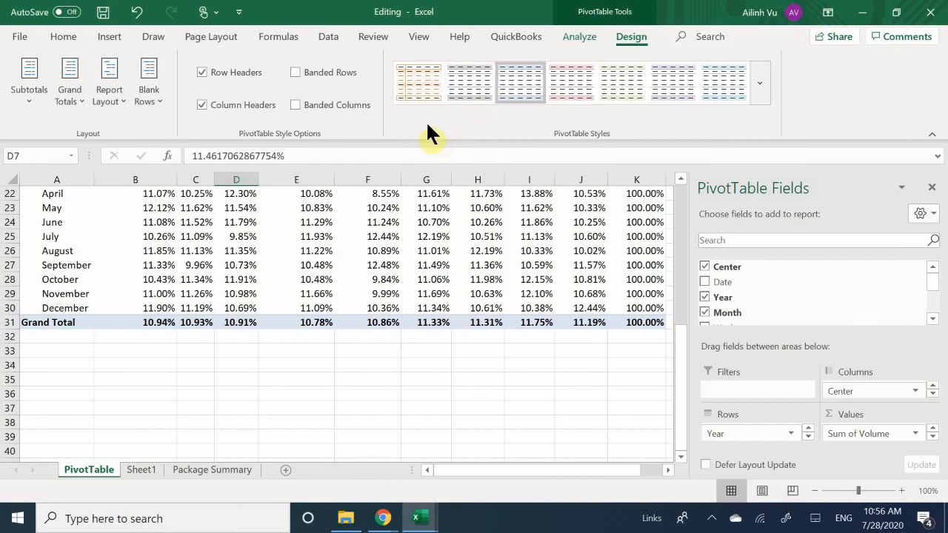
# Try the orange light style on the PivotTable and look it over, followed by the grey light style with shaded headers.
pyautogui.click(418, 80)
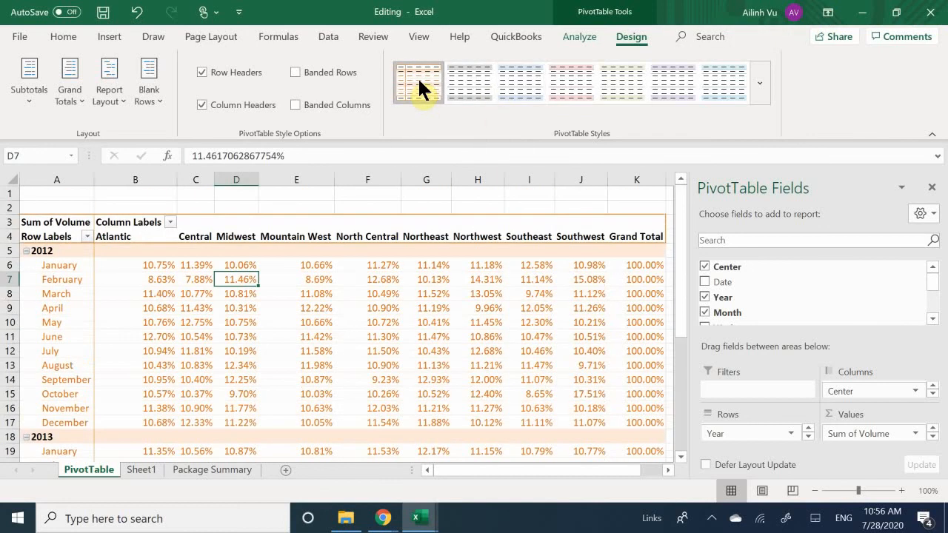
pyautogui.scroll(-9, 322, 296)
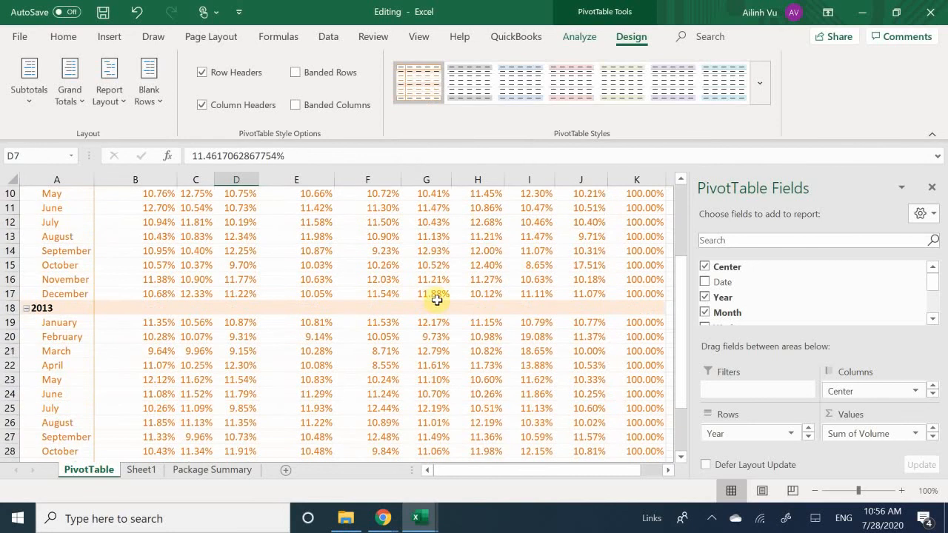
pyautogui.scroll(9, 486, 323)
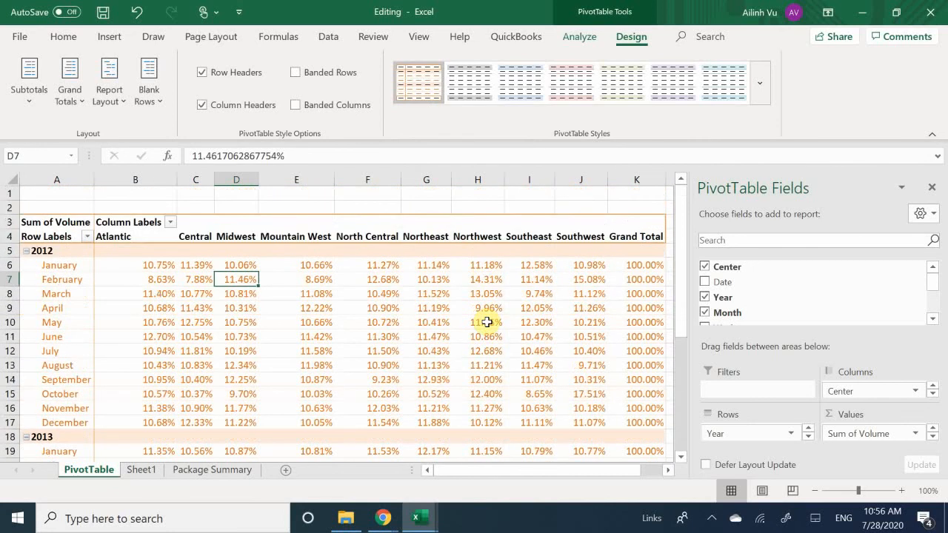
pyautogui.click(456, 89)
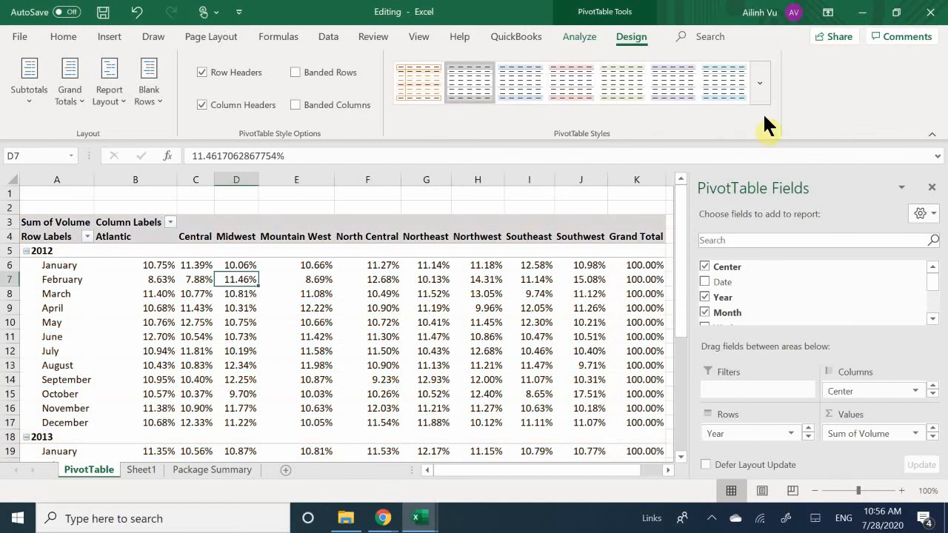
# Apply the medium PivotTable style with black header bands and uncolored grey body rows.
pyautogui.click(762, 83)
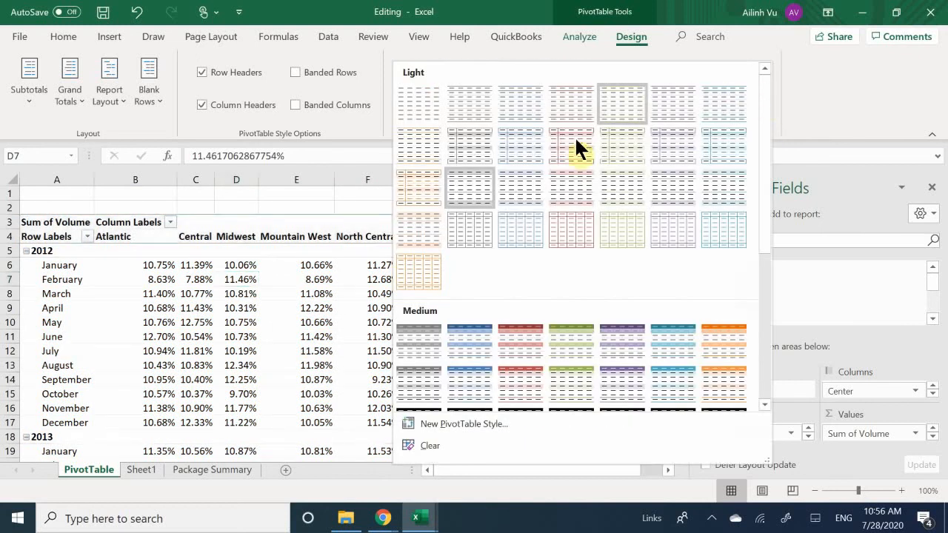
pyautogui.scroll(-3, 468, 174)
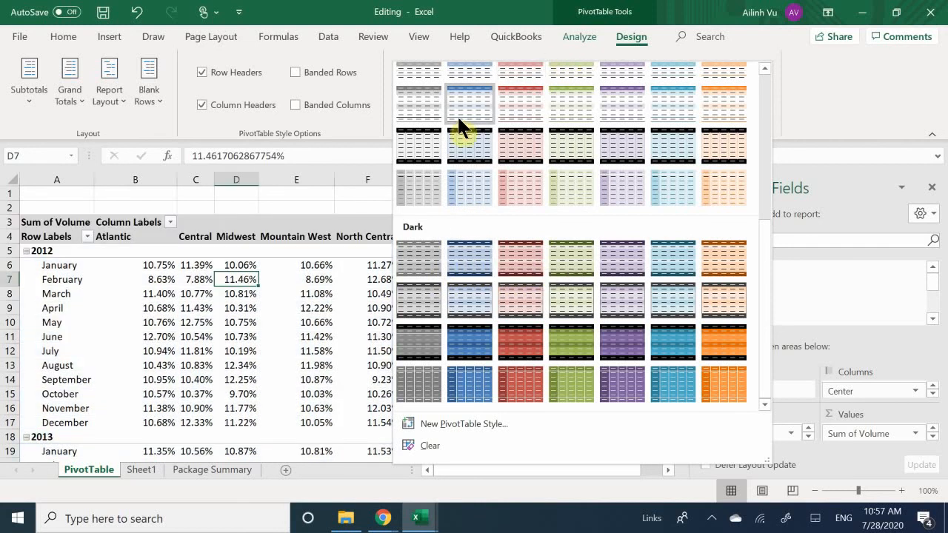
pyautogui.click(418, 149)
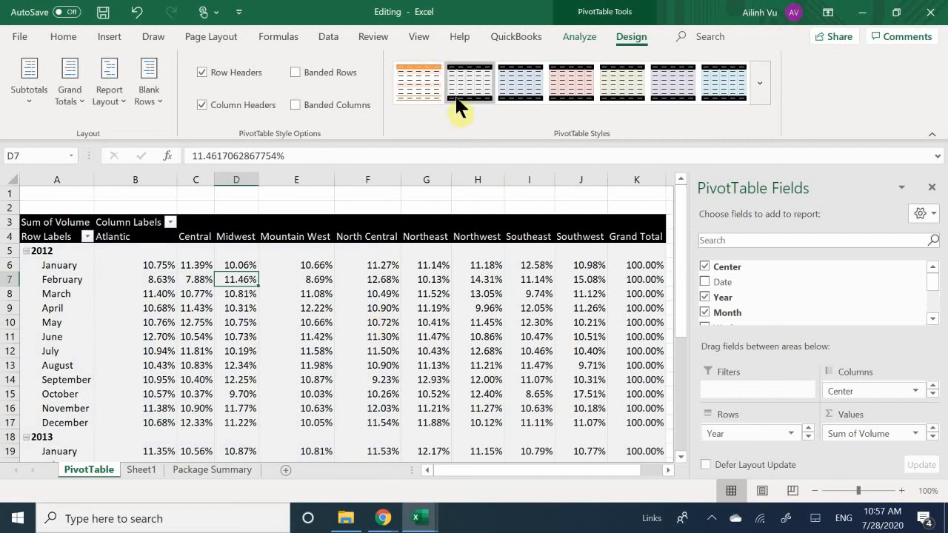
pyautogui.scroll(11, 452, 93)
pyautogui.scroll(-8, 475, 69)
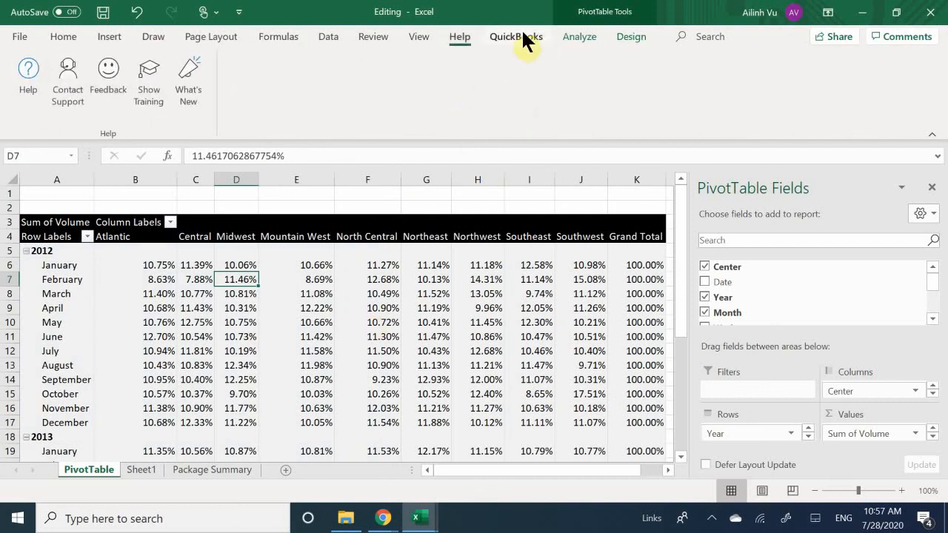
# Switch the PivotTable to the plain, unshaded first style of the Light group.
pyautogui.click(632, 36)
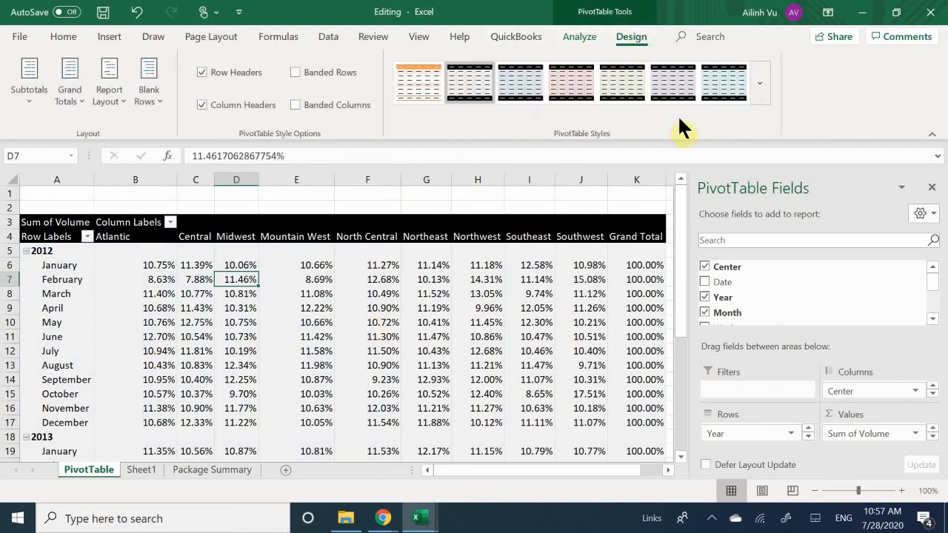
pyautogui.click(760, 93)
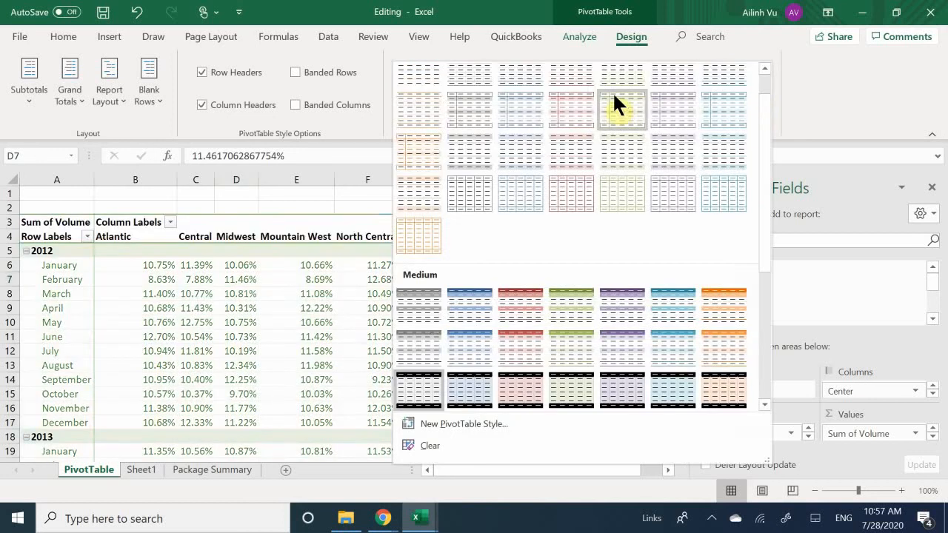
pyautogui.click(433, 103)
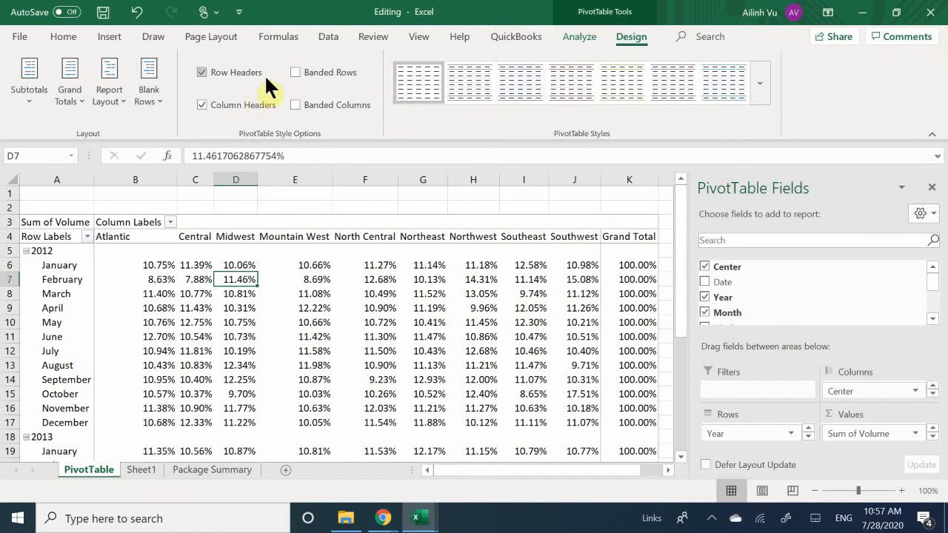
# Turn on banded rows for the PivotTable, leave banded columns off, and look over the 2012 and 2013 rows.
pyautogui.click(306, 103)
pyautogui.click(305, 103)
pyautogui.click(323, 72)
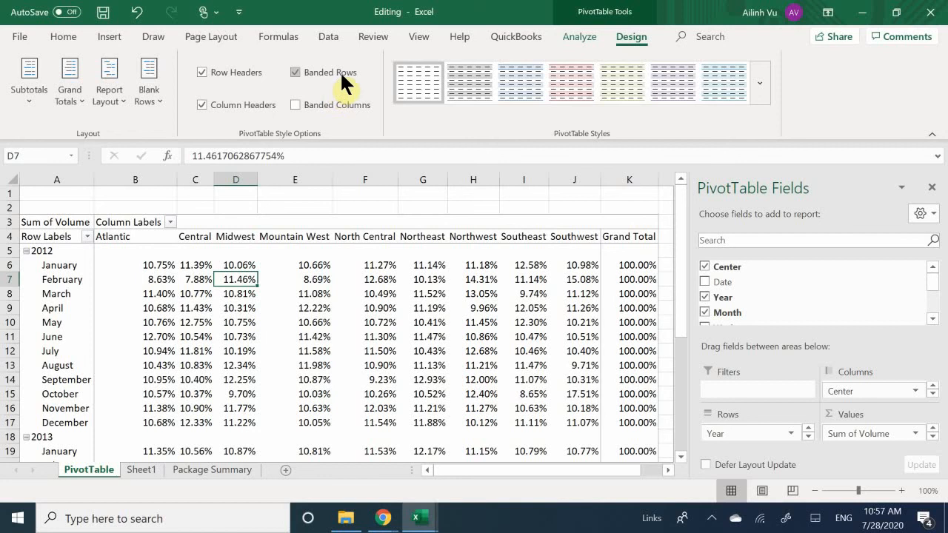
pyautogui.click(263, 252)
pyautogui.scroll(-3, 265, 255)
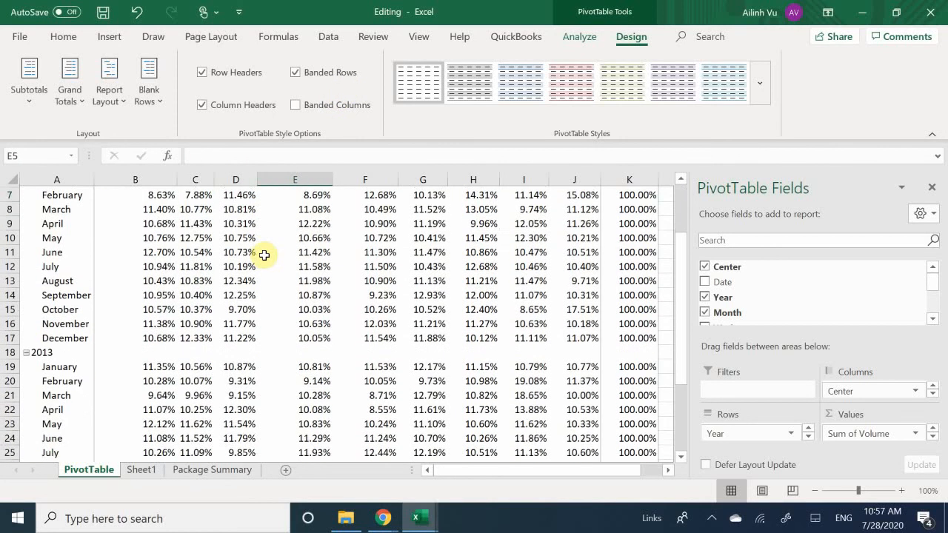
pyautogui.click(57, 351)
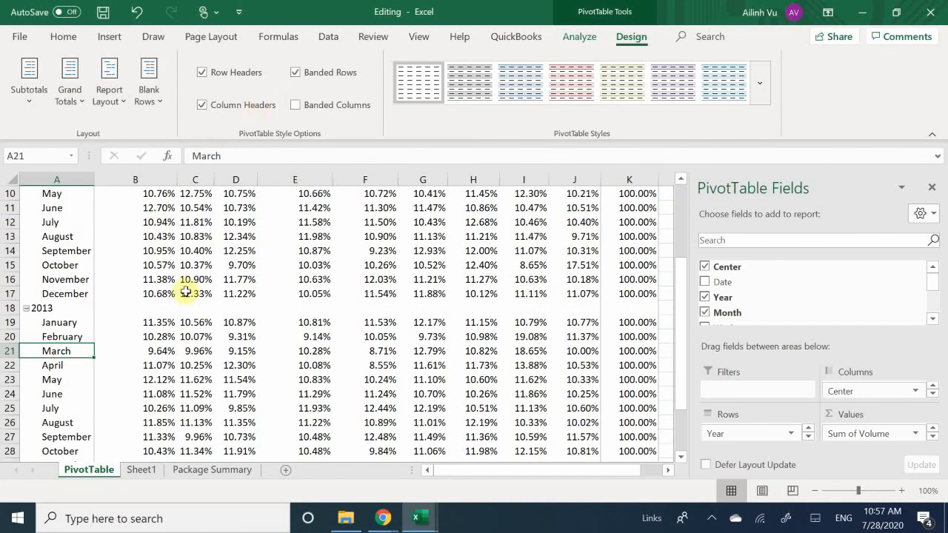
pyautogui.scroll(3, 212, 308)
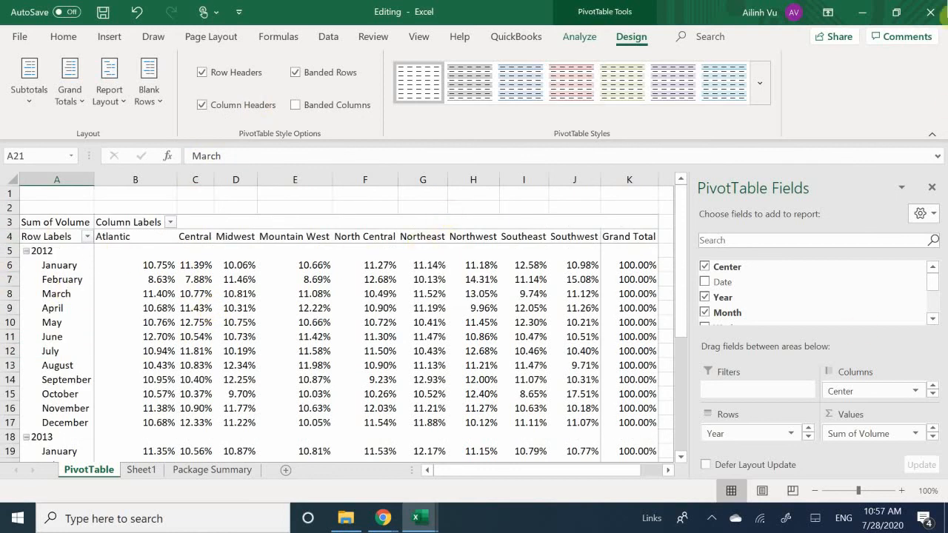
# Hide the PivotTable field list and apply the grey banded light style next to the plain one.
pyautogui.click(932, 186)
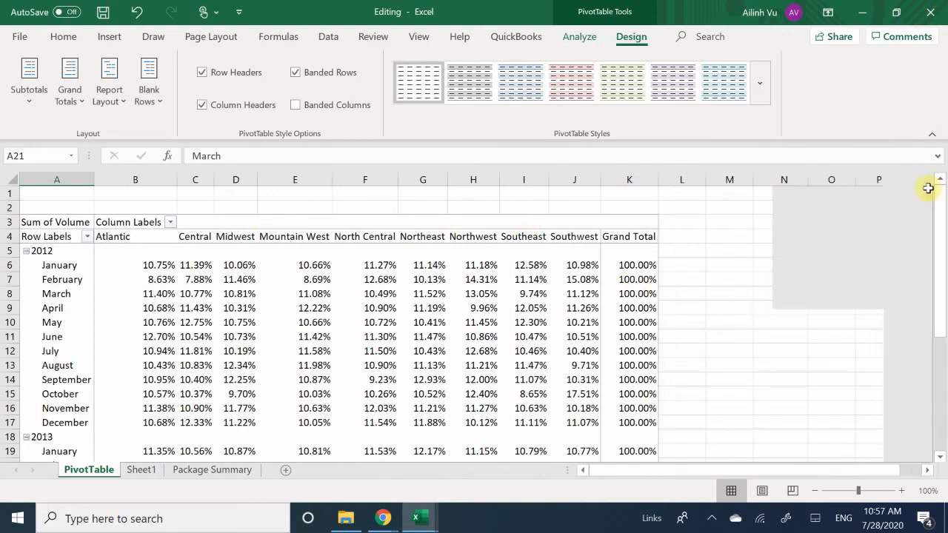
pyautogui.click(470, 83)
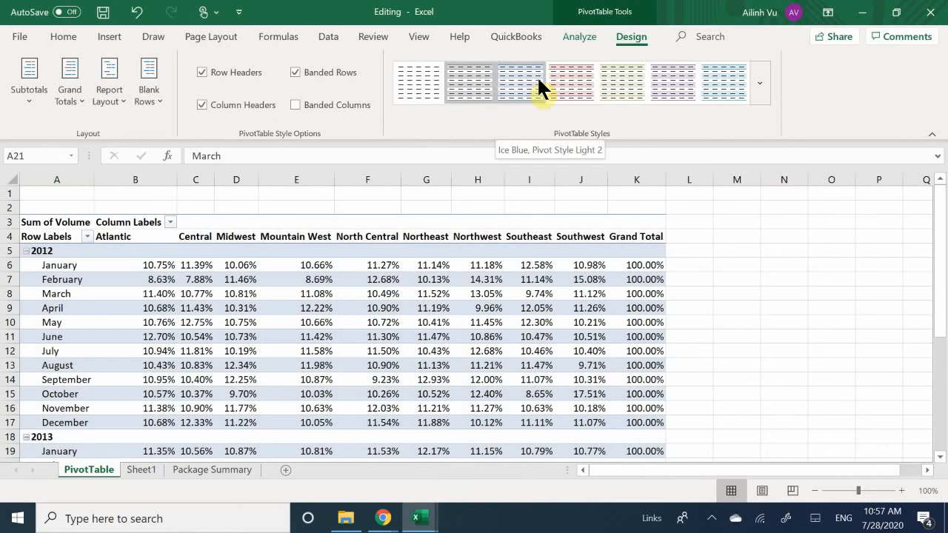
# Apply the Ice Blue, Pivot Style Light 2 style to the PivotTable and start defining a new custom PivotTable style.
pyautogui.click(538, 80)
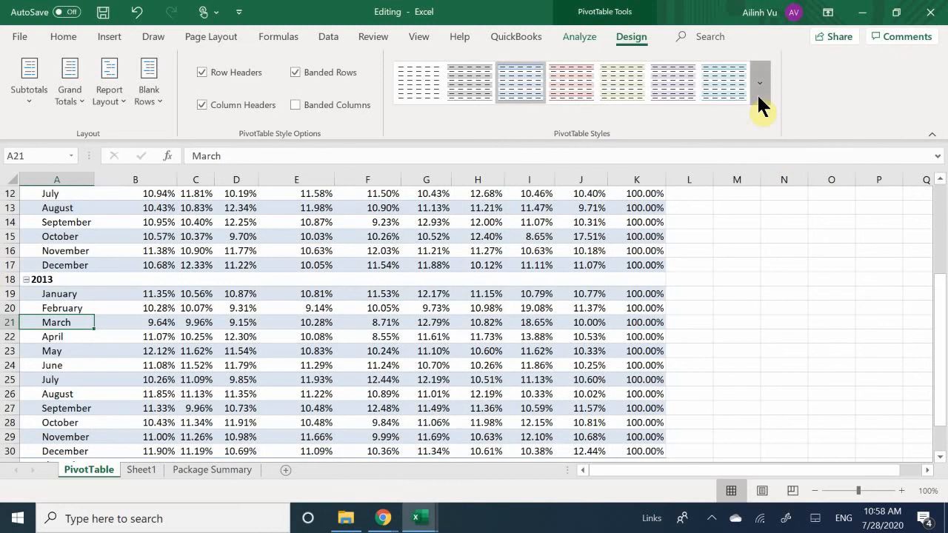
pyautogui.click(758, 94)
pyautogui.scroll(-5, 508, 118)
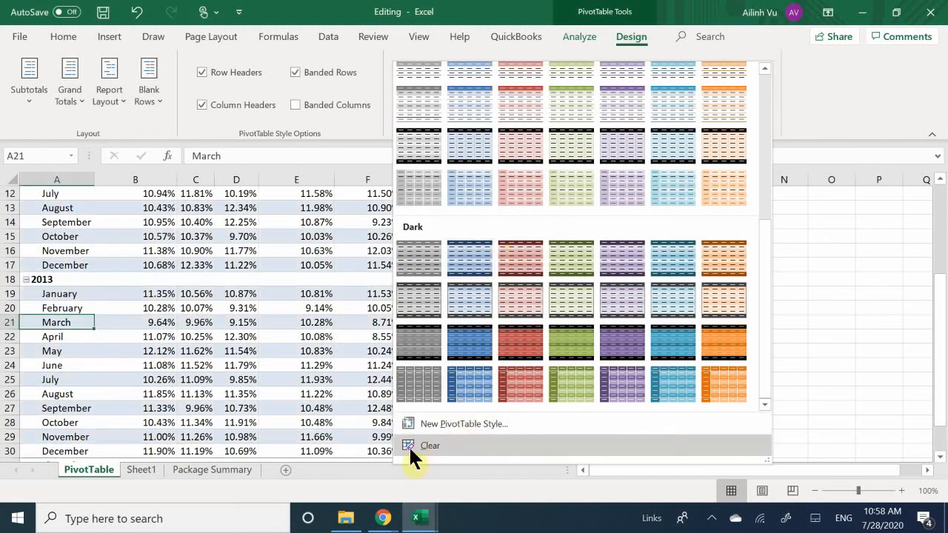
pyautogui.click(465, 425)
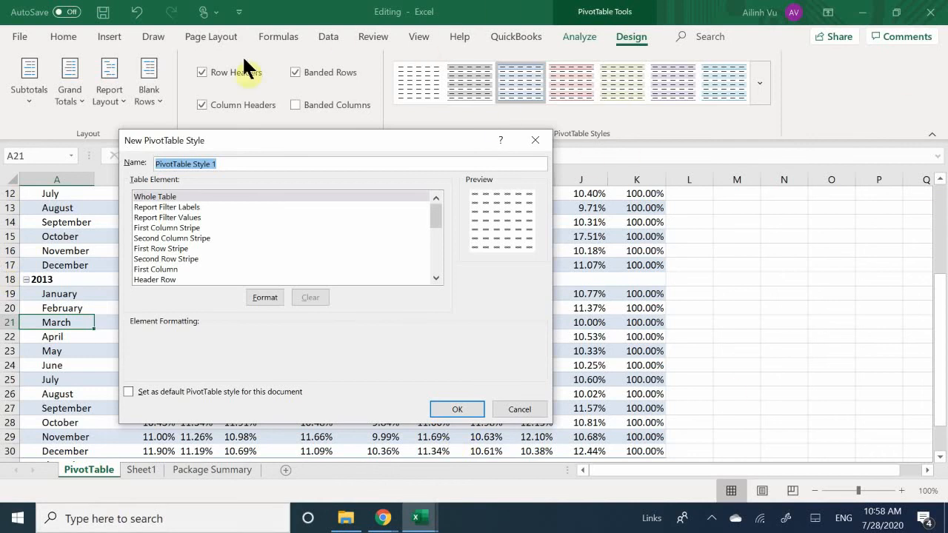
pyautogui.moveTo(248, 135); pyautogui.dragTo(377, 141)
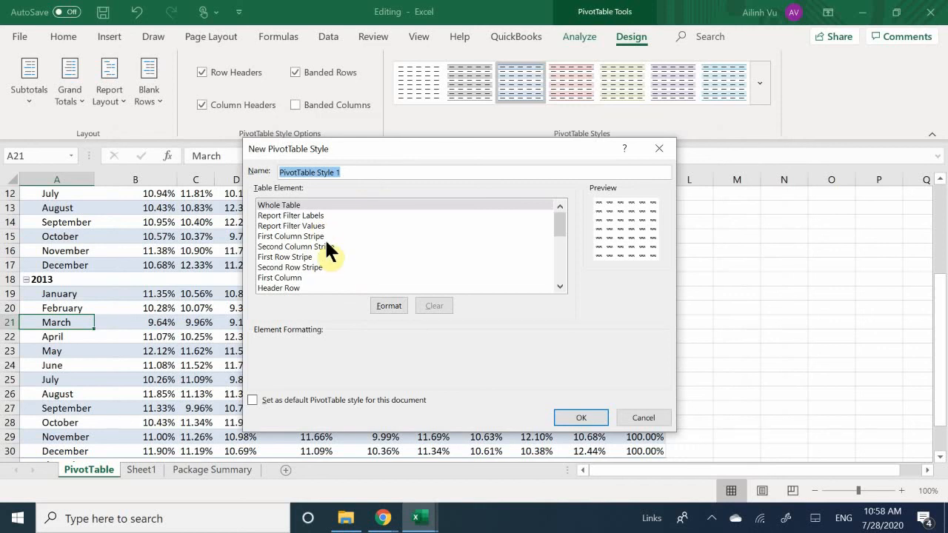
# Look through the new style's table elements and set the Header Row element's font style to Bold.
pyautogui.scroll(-5, 341, 222)
pyautogui.scroll(5, 337, 255)
pyautogui.scroll(-5, 275, 263)
pyautogui.scroll(-1, 289, 282)
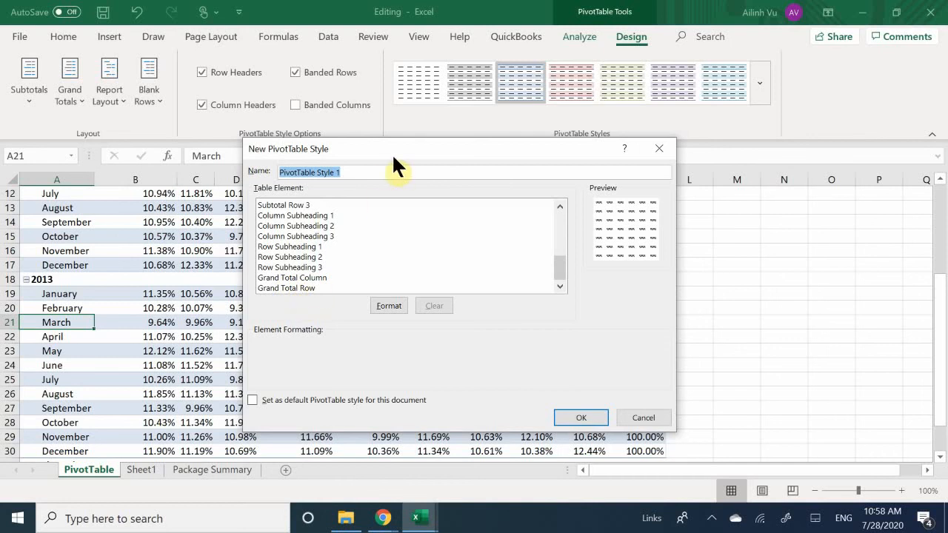
pyautogui.moveTo(393, 157); pyautogui.dragTo(411, 95)
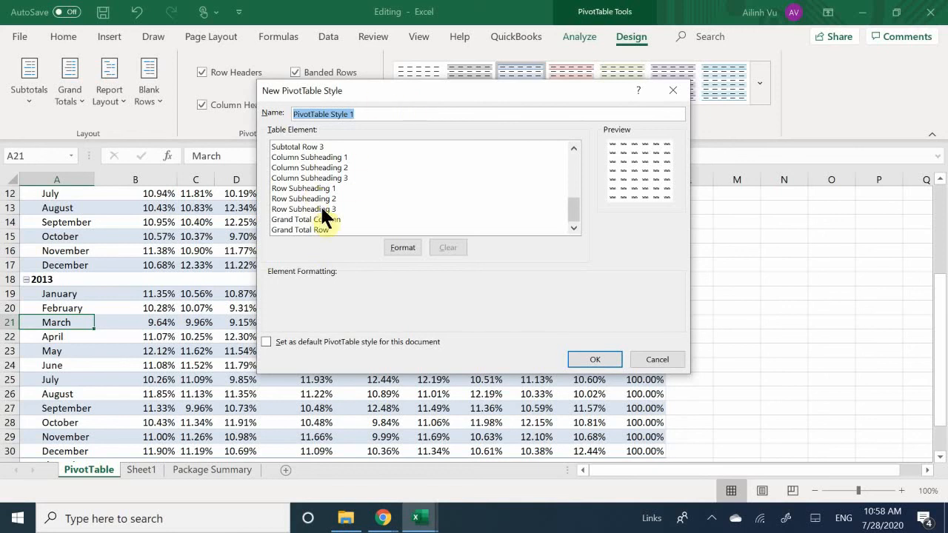
pyautogui.scroll(5, 317, 221)
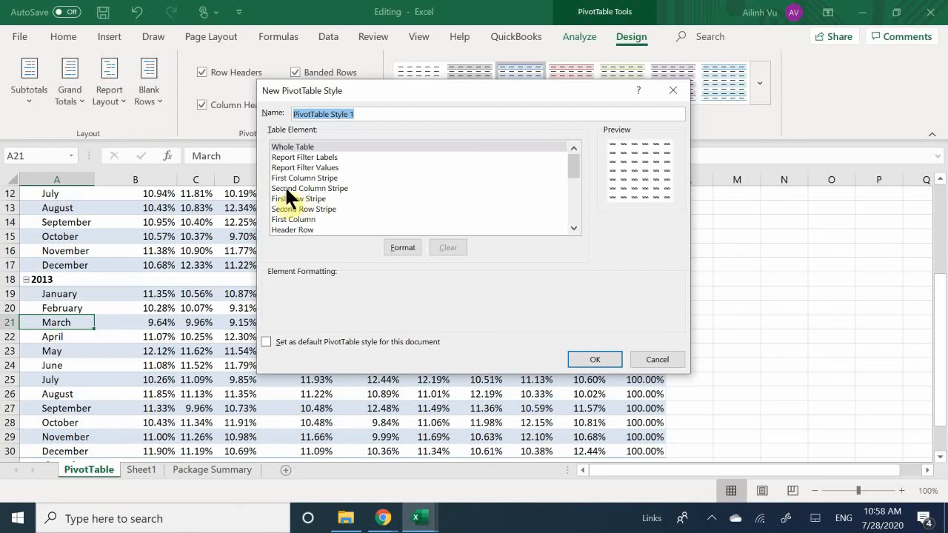
pyautogui.click(292, 230)
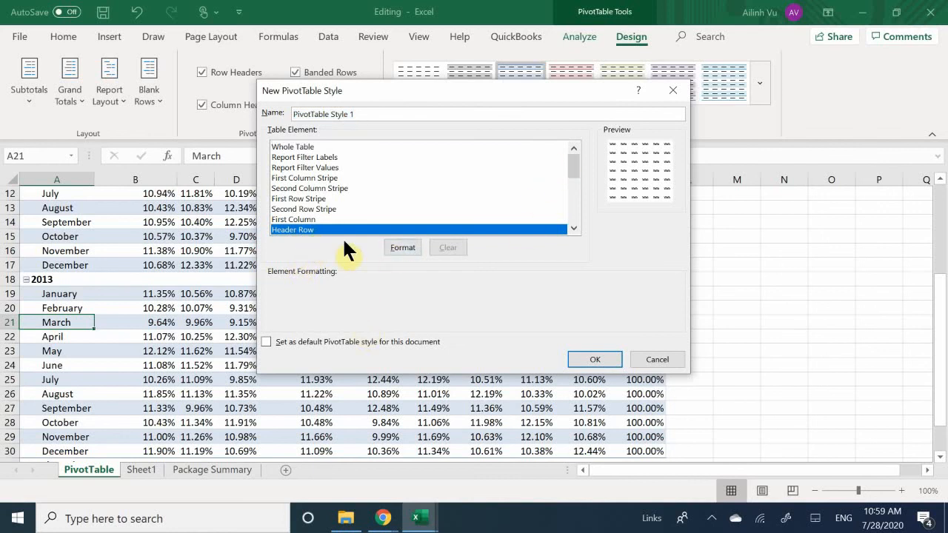
pyautogui.click(394, 246)
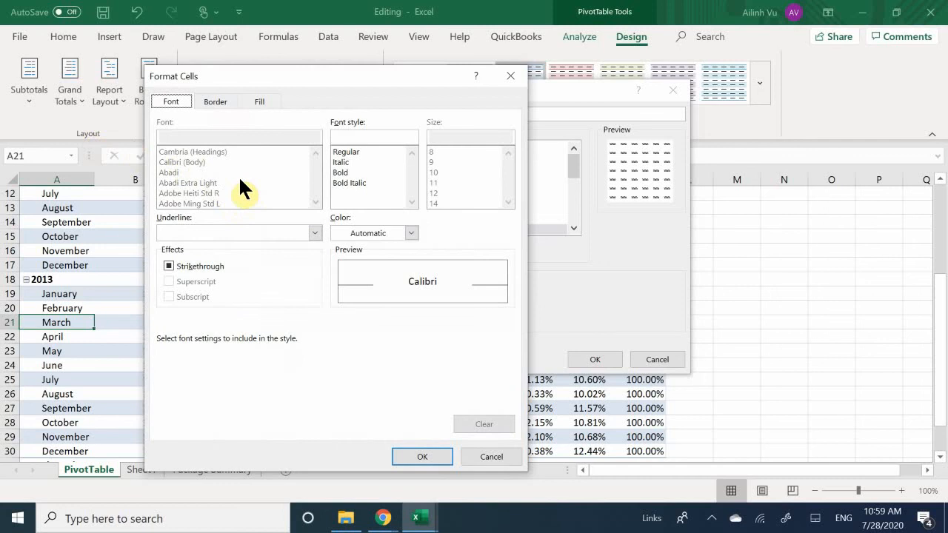
pyautogui.click(352, 172)
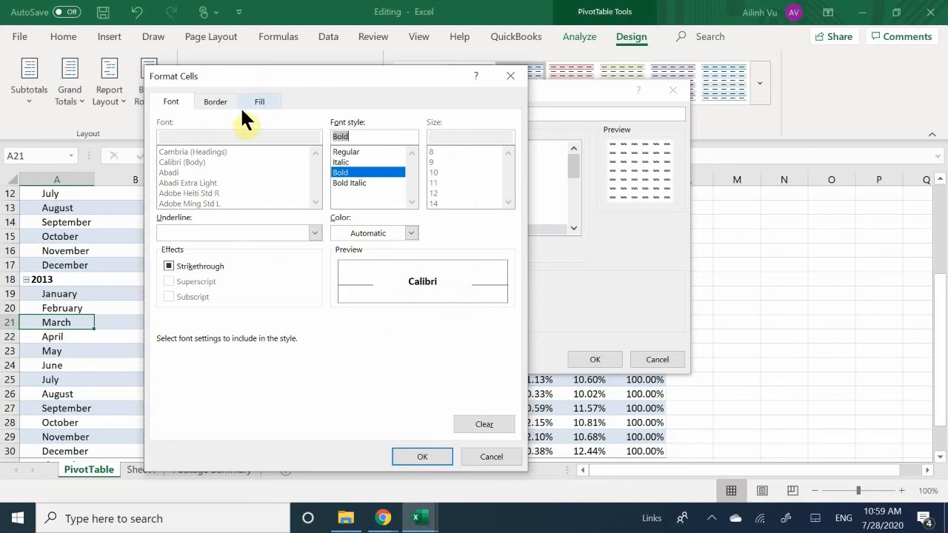
pyautogui.click(217, 101)
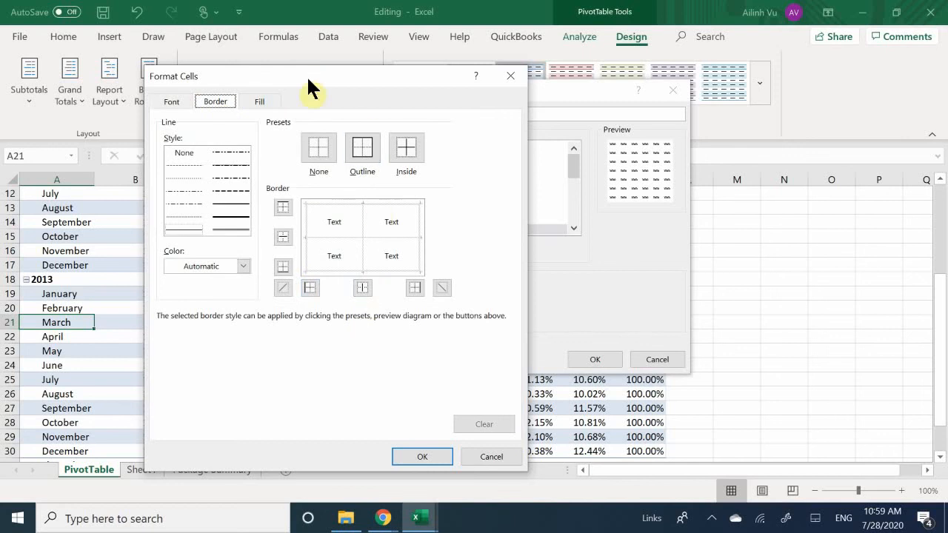
pyautogui.click(169, 102)
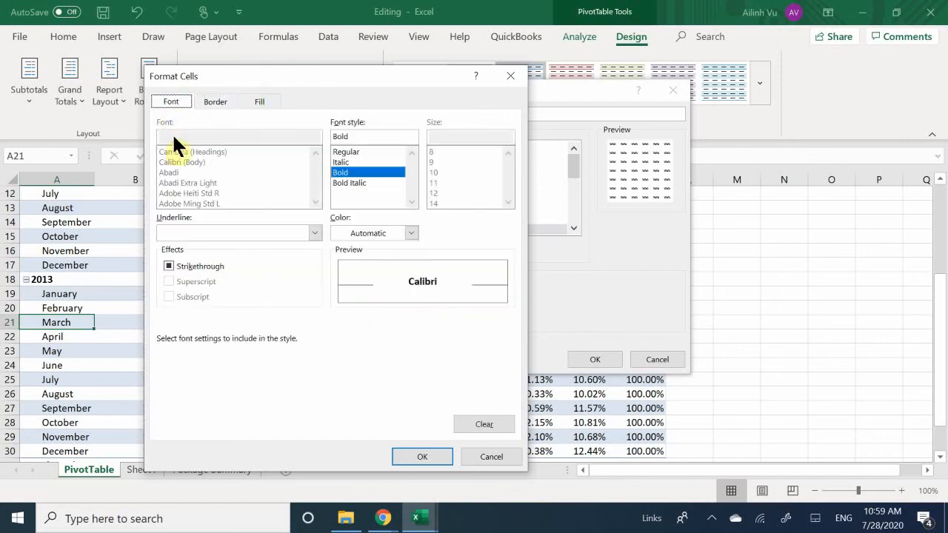
# Give the Header Row element an outline border and the standard dark blue background fill.
pyautogui.click(221, 103)
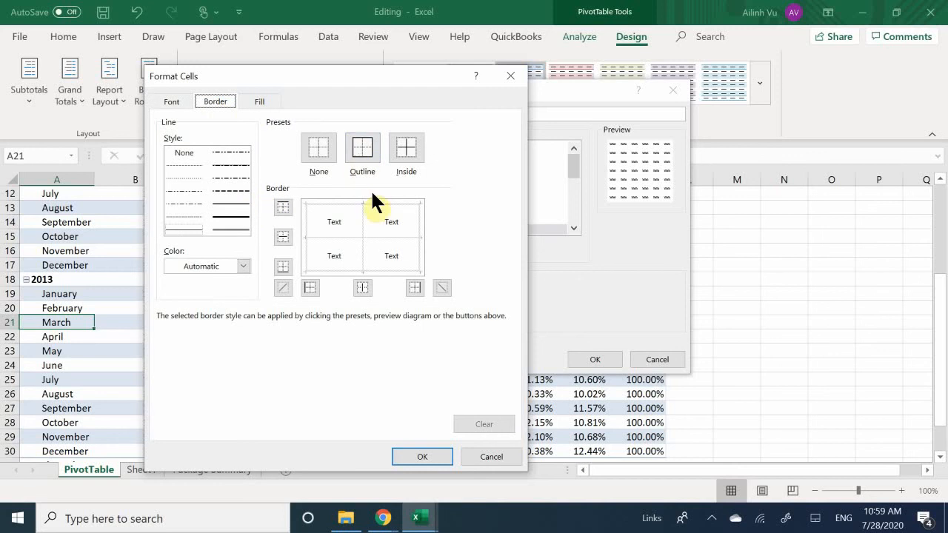
pyautogui.click(363, 167)
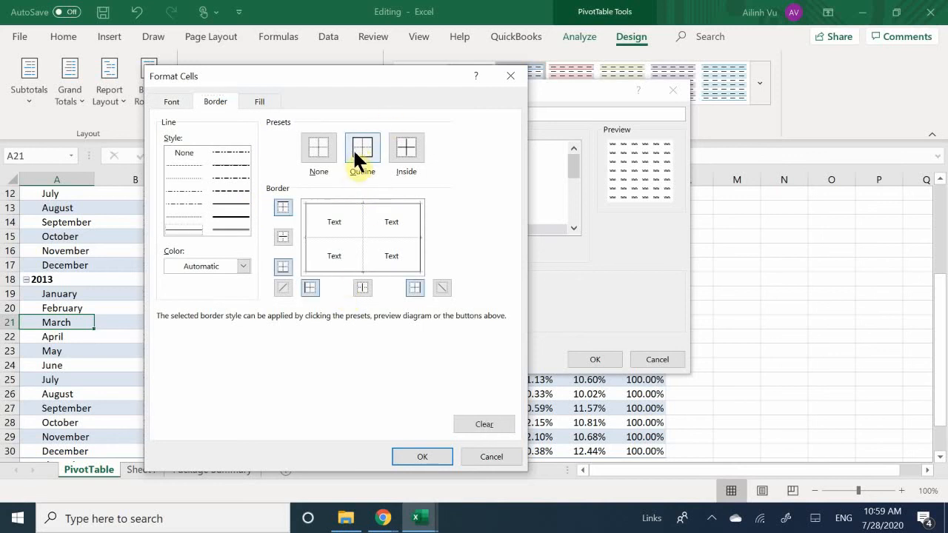
pyautogui.click(360, 152)
pyautogui.click(255, 100)
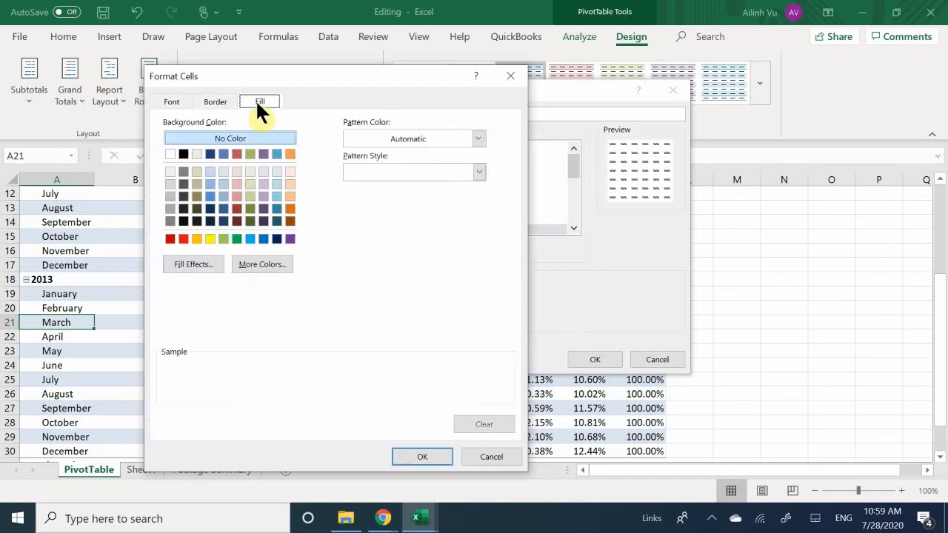
pyautogui.click(277, 239)
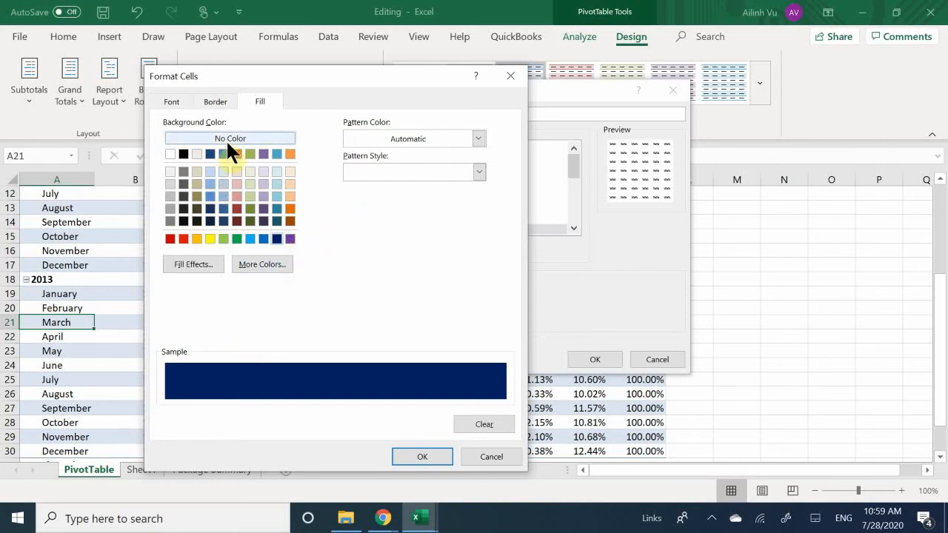
# Set the Header Row element's font color to white and accept its formatting.
pyautogui.click(171, 100)
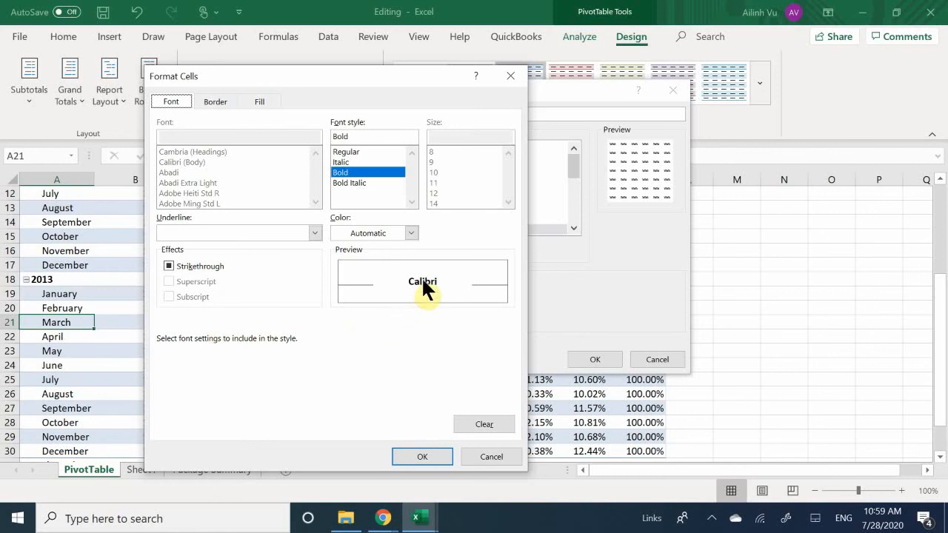
pyautogui.click(381, 232)
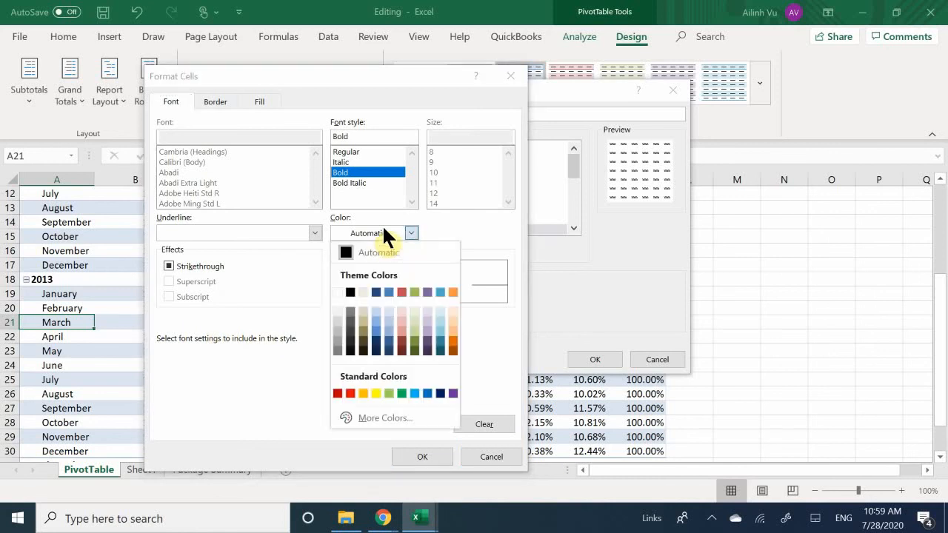
pyautogui.click(337, 293)
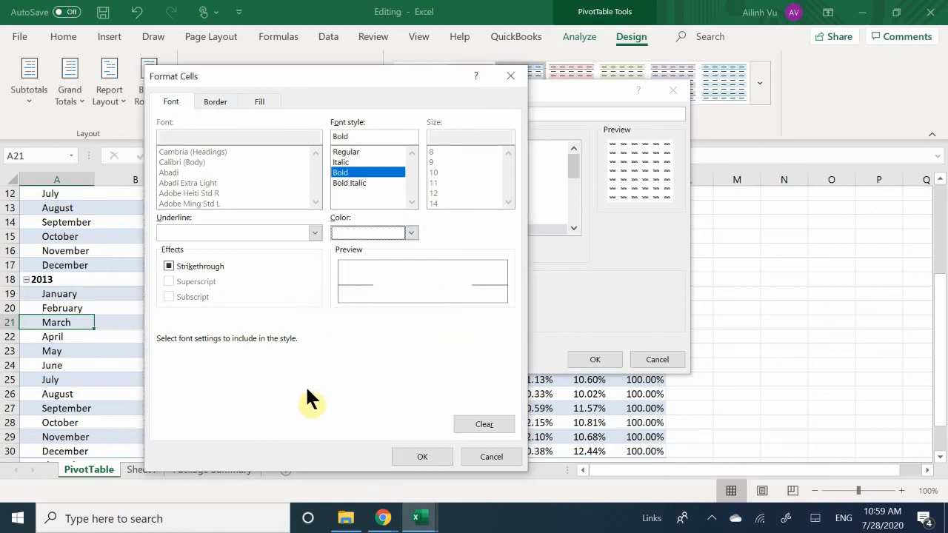
pyautogui.click(409, 457)
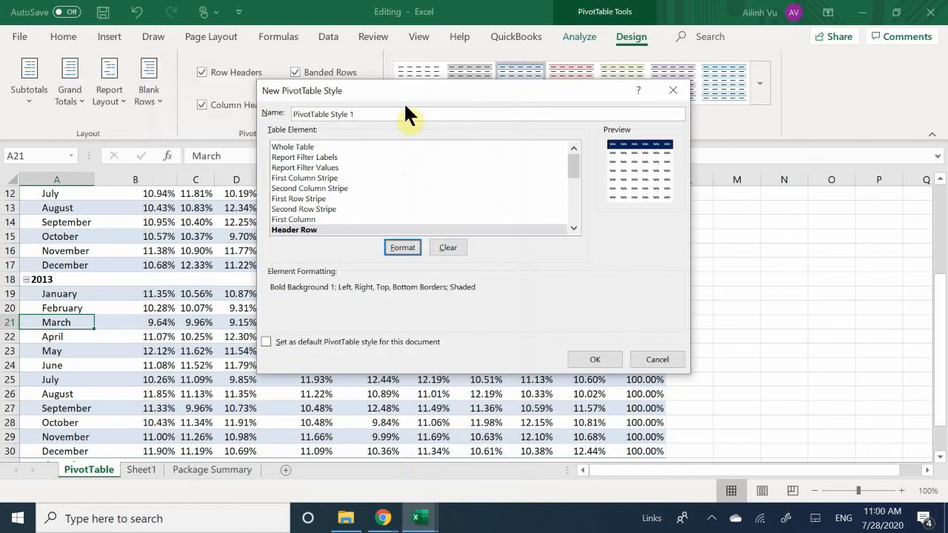
pyautogui.click(332, 205)
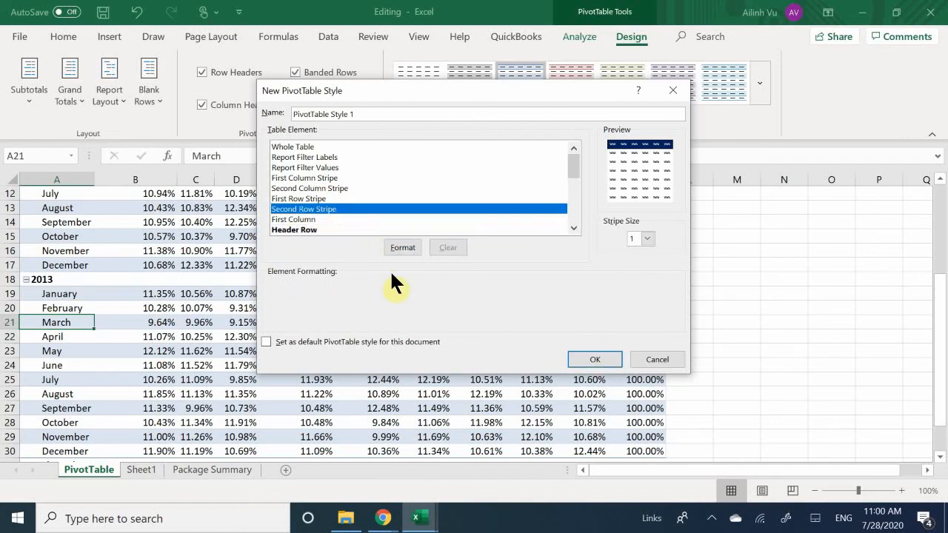
pyautogui.click(402, 248)
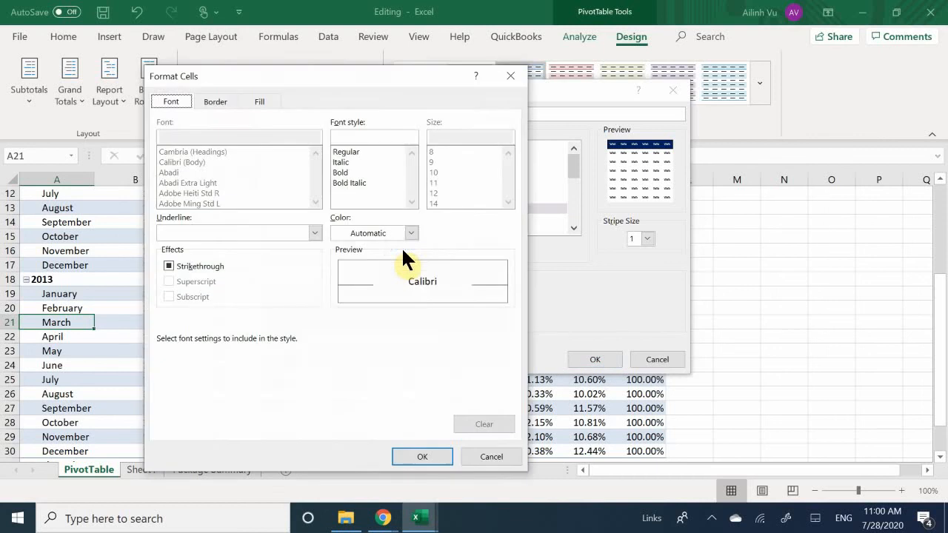
pyautogui.click(265, 102)
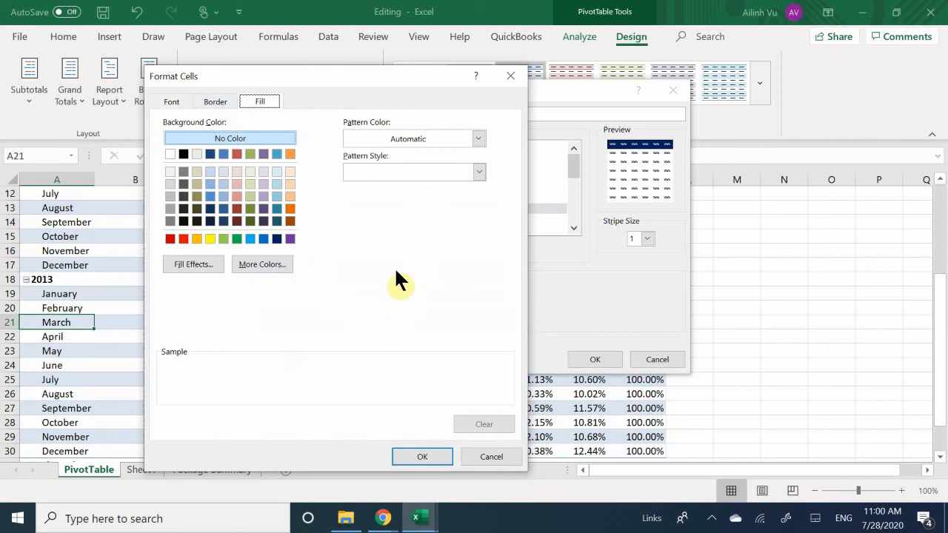
pyautogui.click(489, 455)
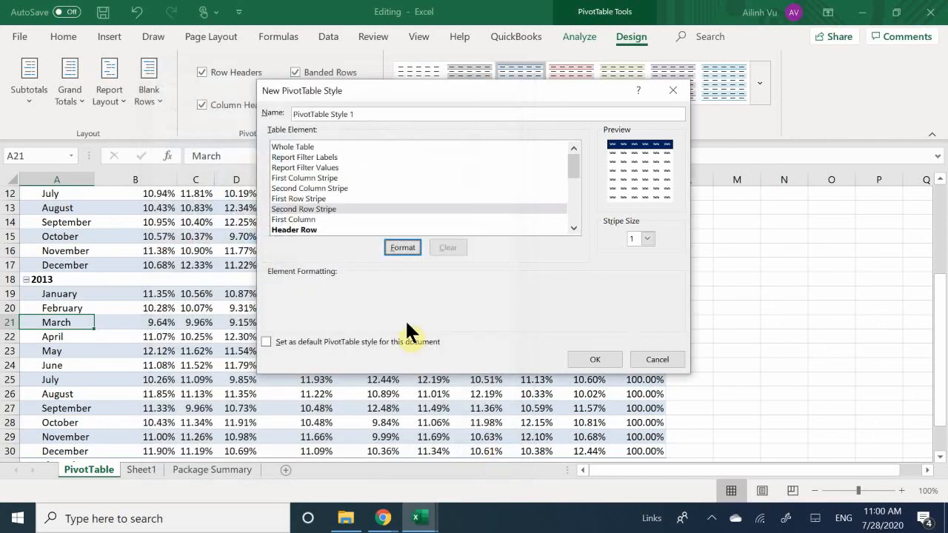
# Fill the Second Row Stripe element of the new style with light purple.
pyautogui.click(326, 210)
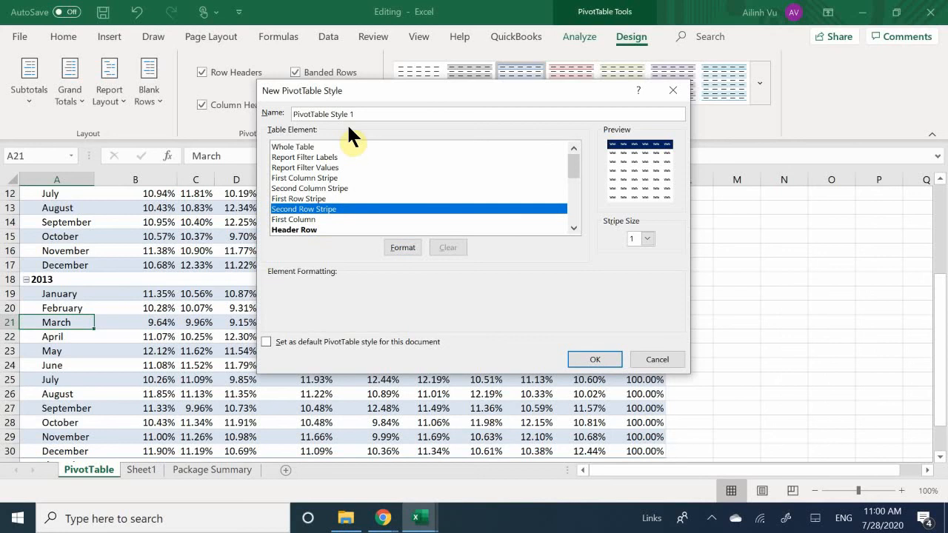
pyautogui.click(403, 247)
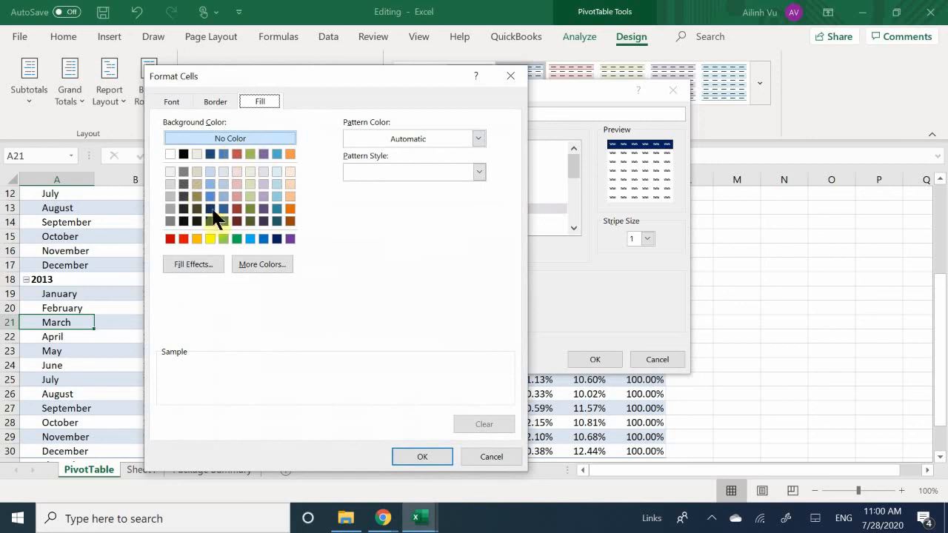
pyautogui.click(264, 196)
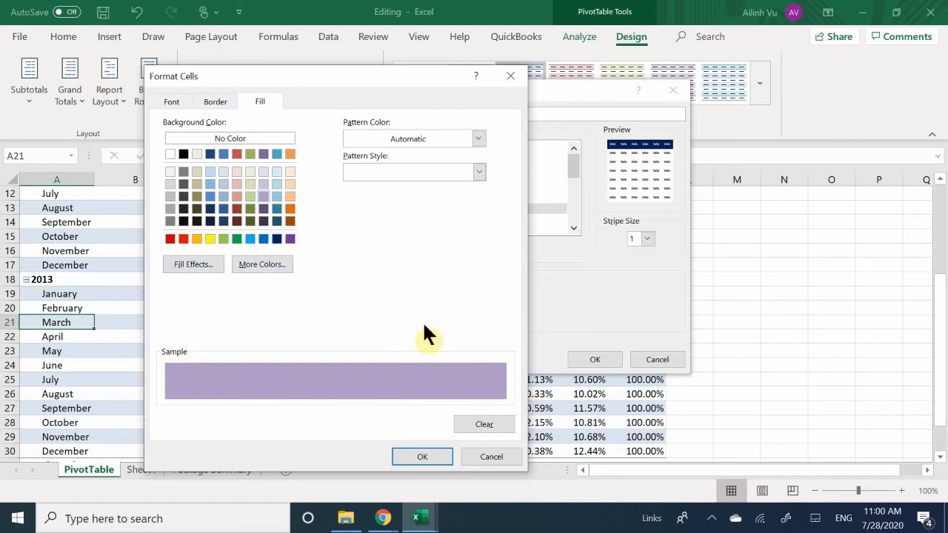
pyautogui.click(412, 457)
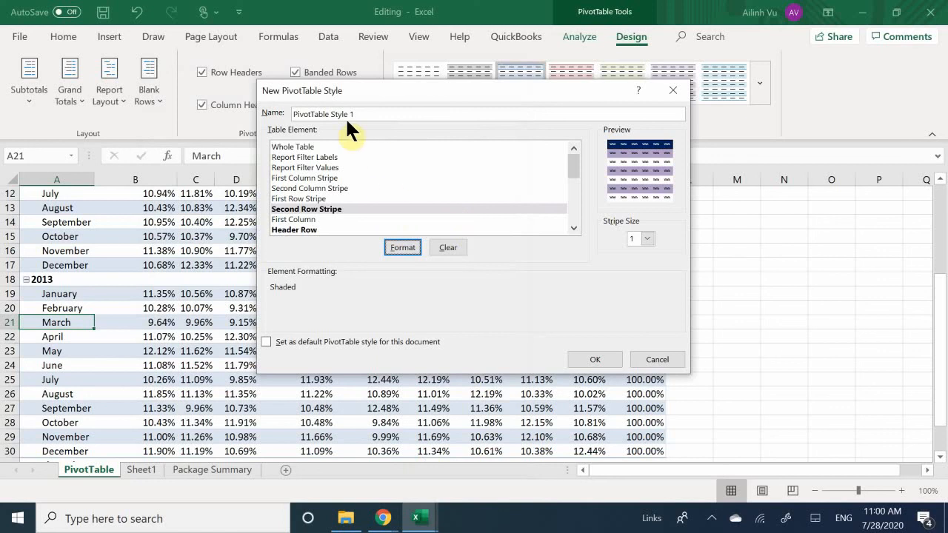
# Name the custom PivotTable style Purple1 and save it.
pyautogui.moveTo(357, 114); pyautogui.dragTo(154, 139)
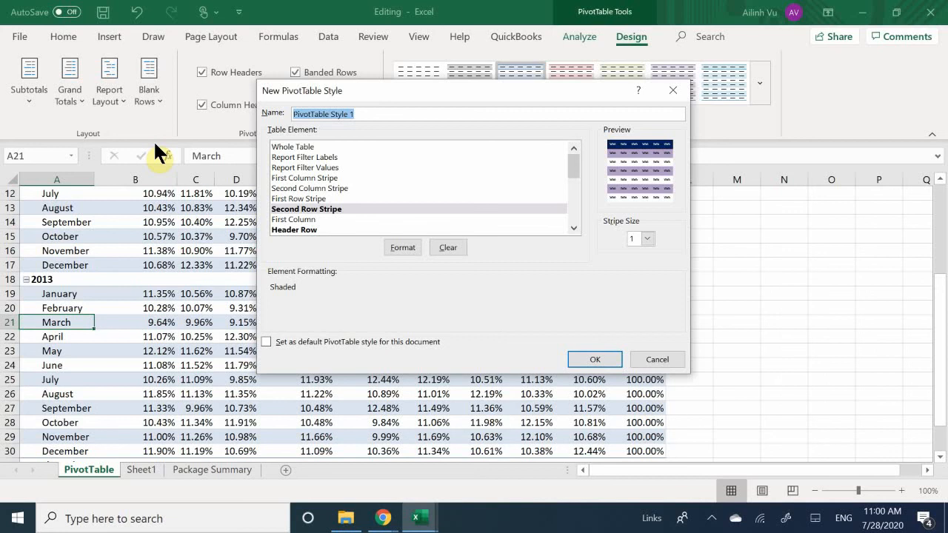
pyautogui.write('Purple')
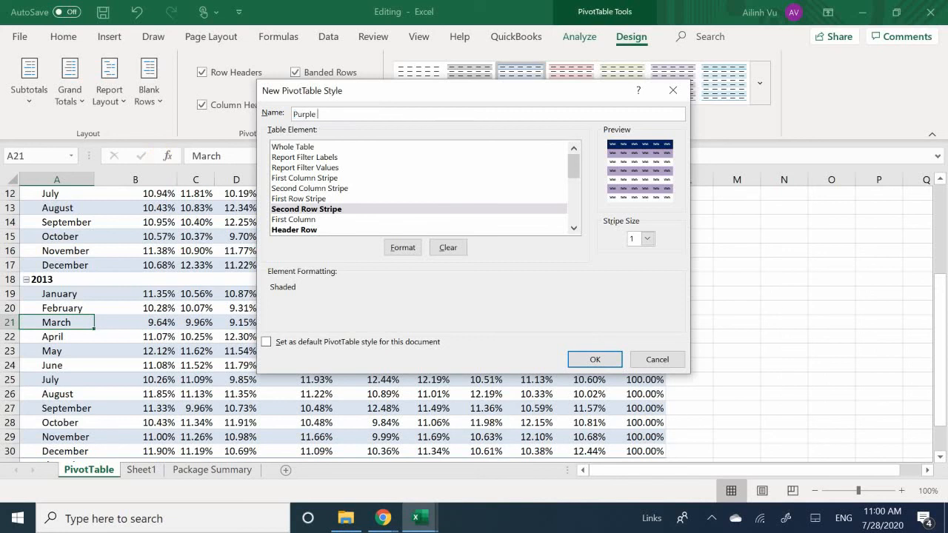
pyautogui.write('1')
pyautogui.click(593, 360)
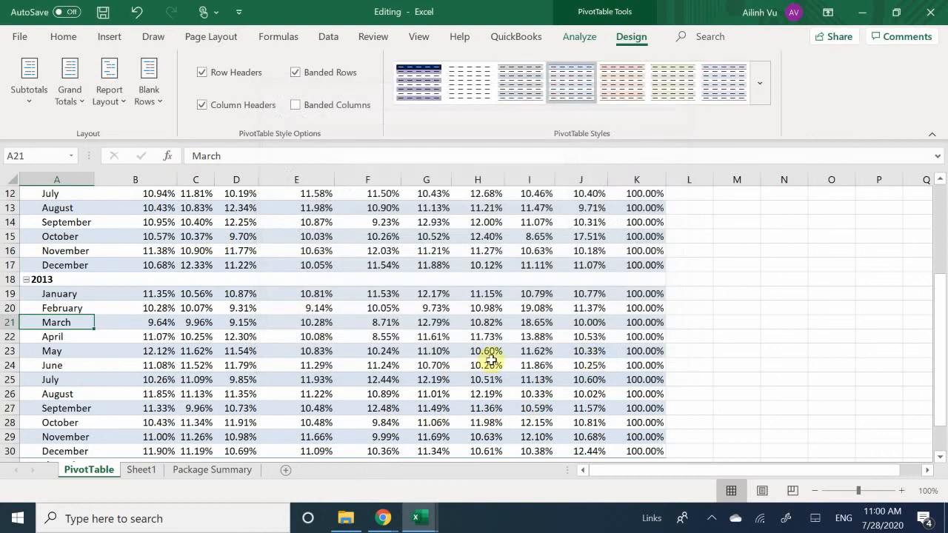
# Apply the custom Purple1 style to the PivotTable and look over its header and the 2012 and 2013 rows.
pyautogui.scroll(4, 349, 356)
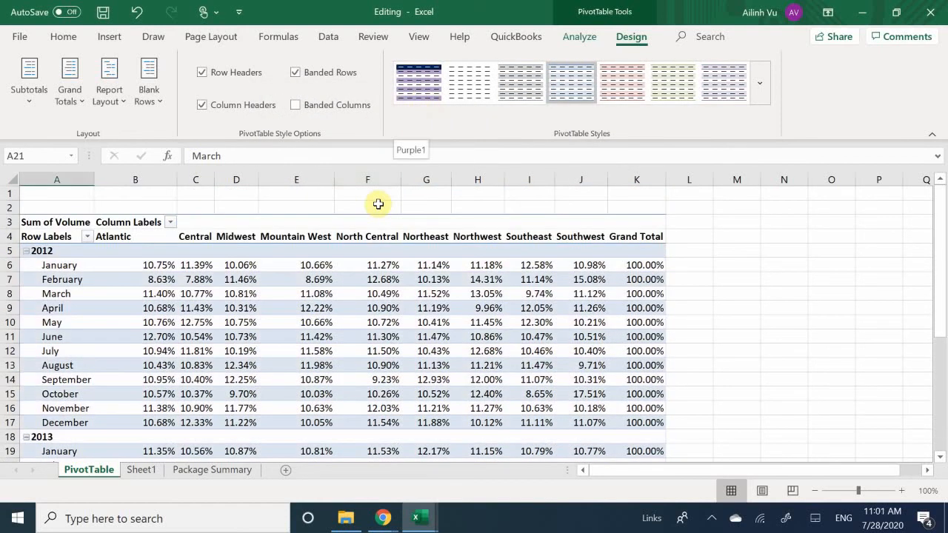
pyautogui.click(422, 79)
pyautogui.scroll(-4, 307, 366)
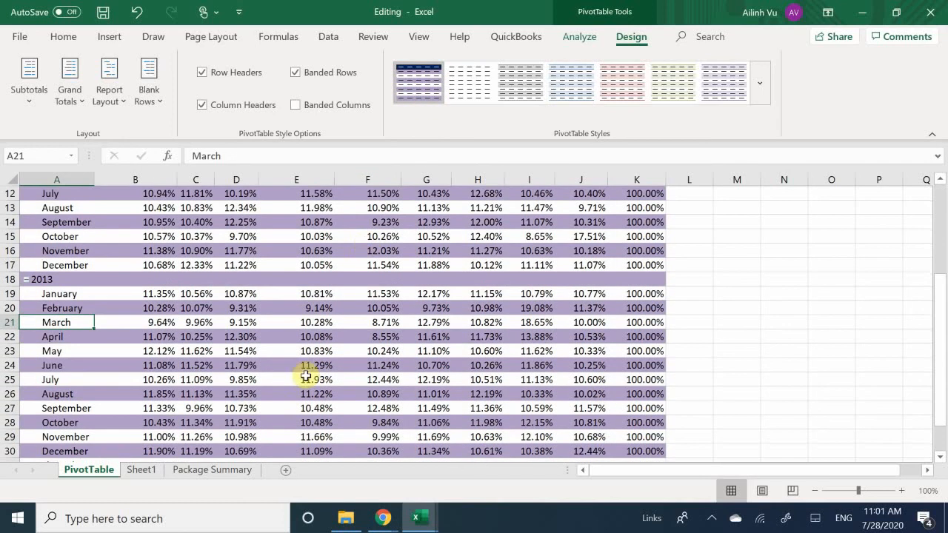
pyautogui.scroll(4, 30, 415)
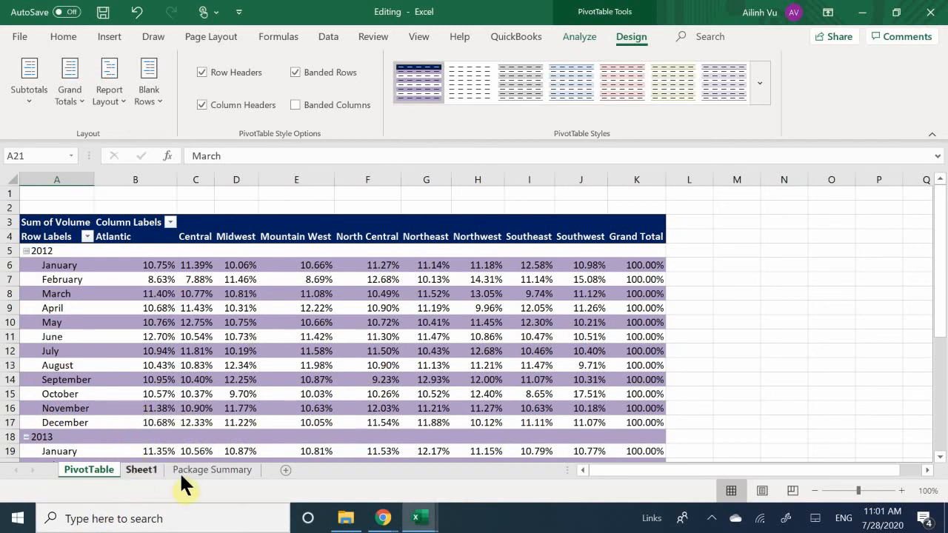
pyautogui.scroll(-1, 179, 472)
pyautogui.scroll(1, 248, 483)
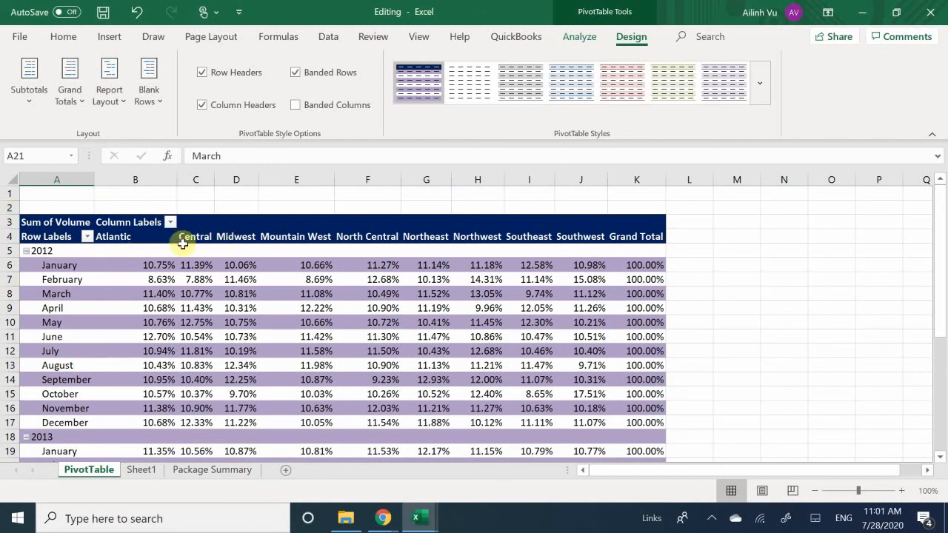
# Look over the Purple1 banding and header formatting across the 2012 and 2013 rows down to the Grand Total.
pyautogui.scroll(-4, 230, 265)
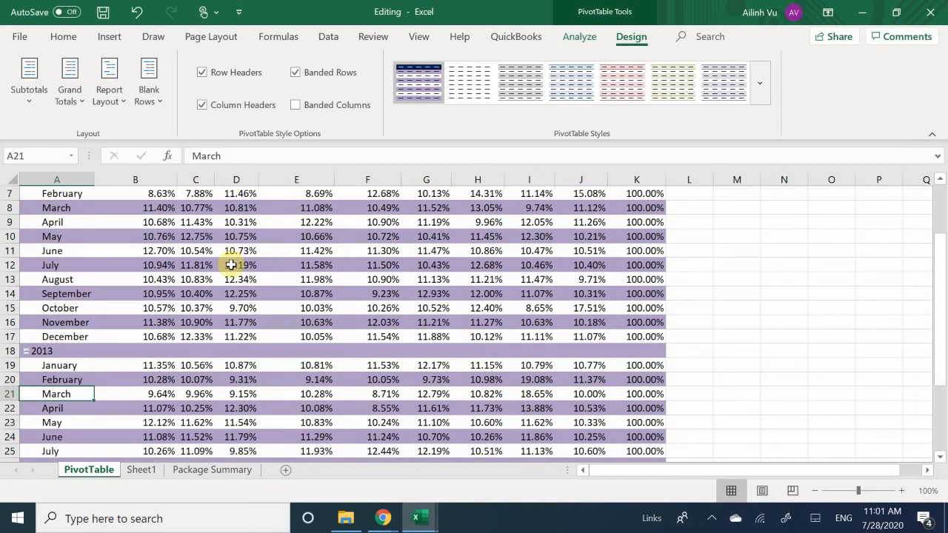
pyautogui.click(270, 295)
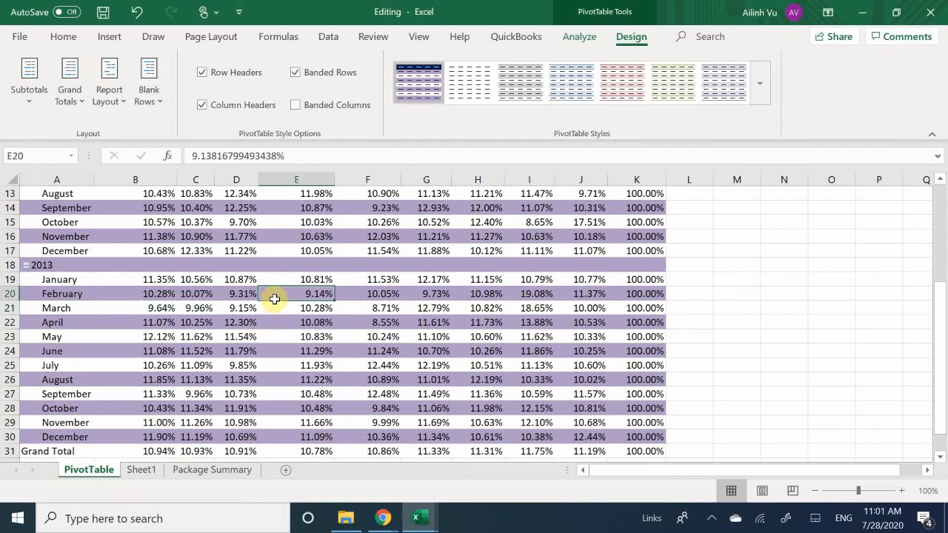
pyautogui.scroll(-4, 267, 348)
pyautogui.scroll(-1, 265, 352)
pyautogui.scroll(7, 265, 352)
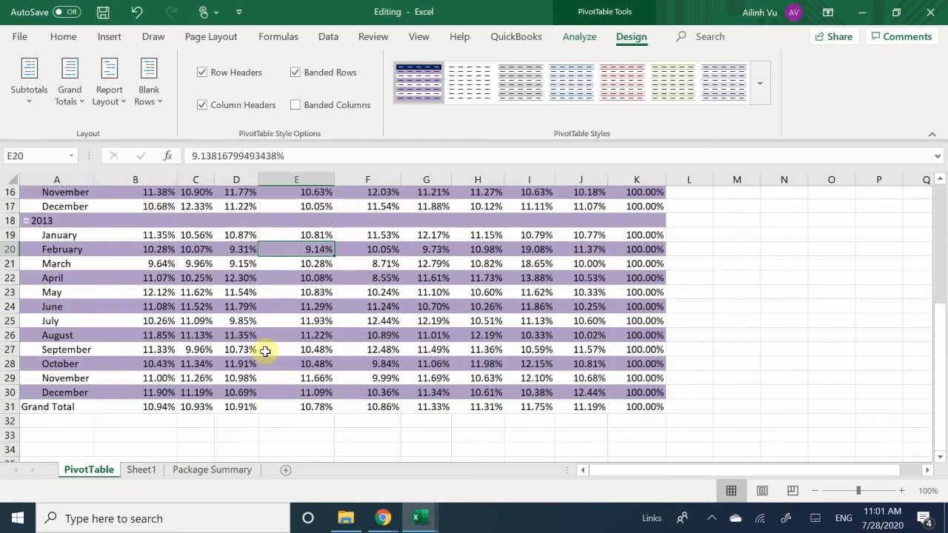
pyautogui.scroll(3, 265, 350)
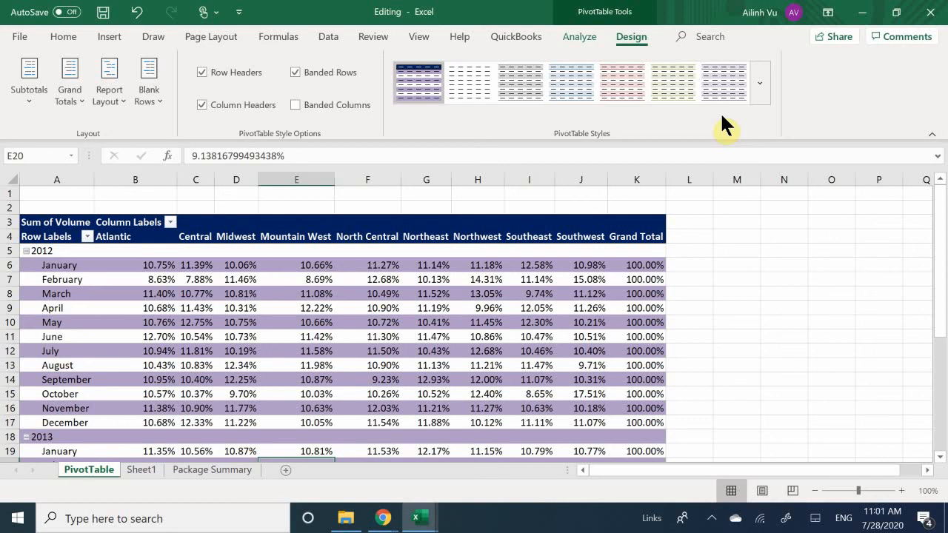
pyautogui.scroll(-7, 250, 208)
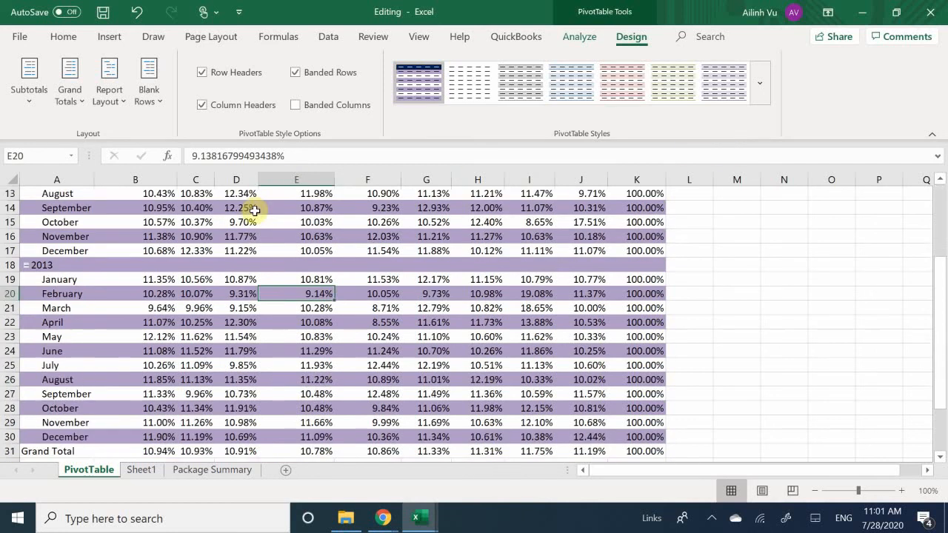
pyautogui.scroll(7, 335, 277)
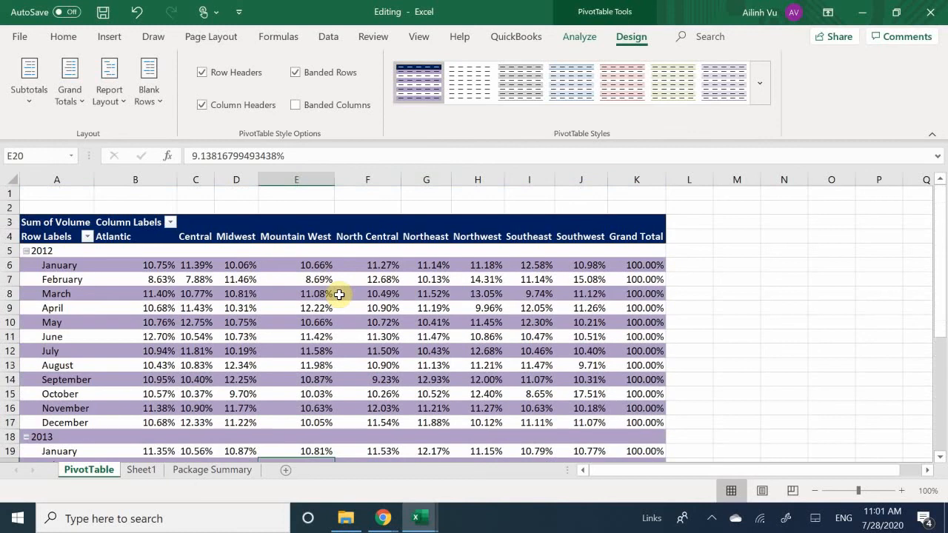
pyautogui.moveTo(338, 295)
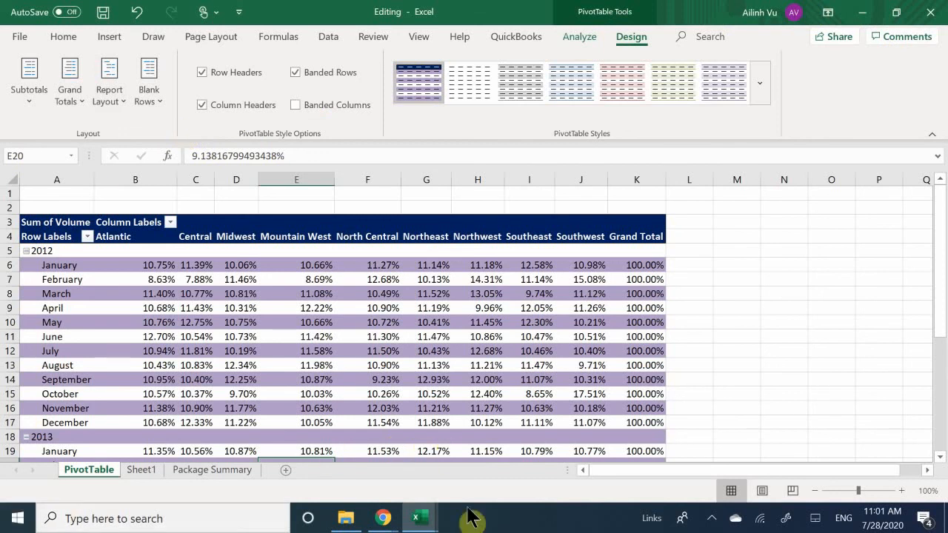
# Switch to the Formatting workbook with its Sum of Volume PivotTable on Sheet2.
pyautogui.moveTo(428, 523)
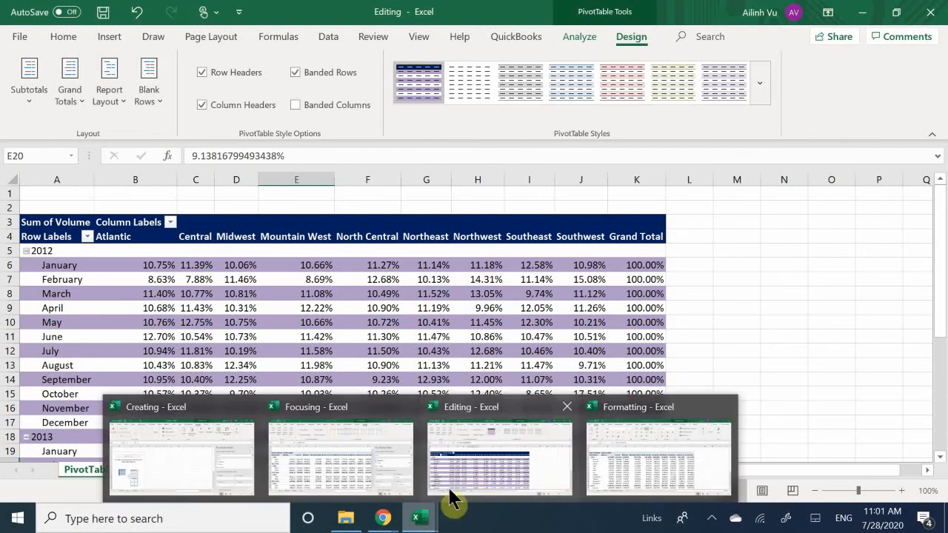
pyautogui.click(628, 460)
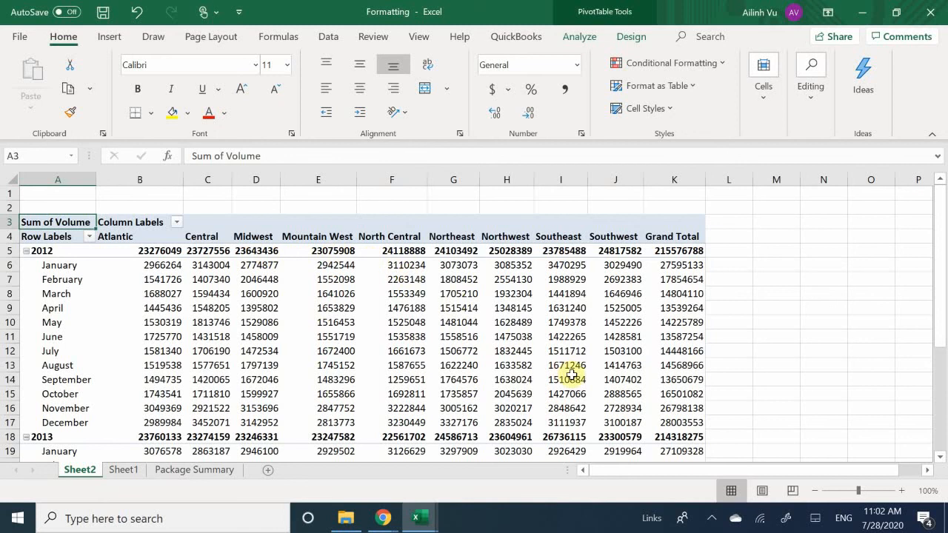
pyautogui.moveTo(572, 375)
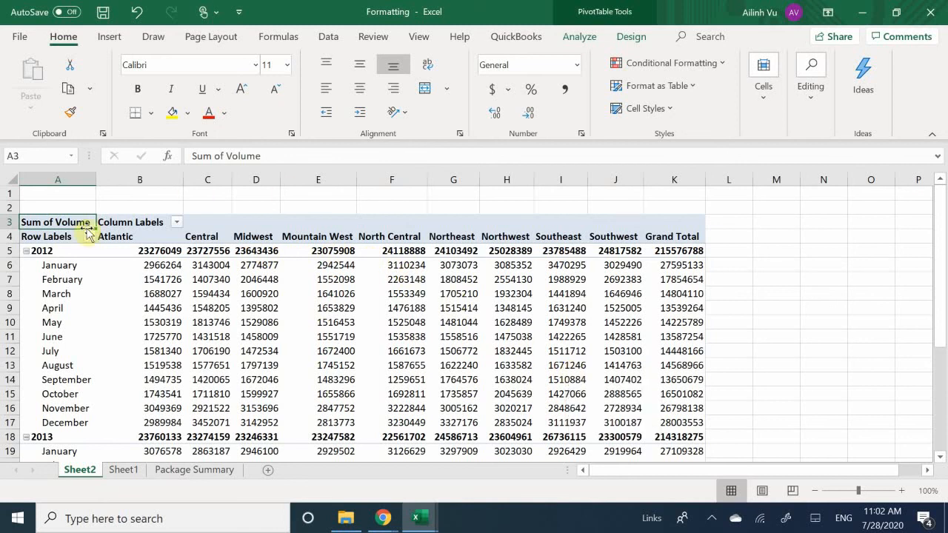
# Format all Sum of Volume values as Number with 0 decimal places and the 1000 separator, and check the rows.
pyautogui.click(217, 279)
pyautogui.rightClick(222, 284)
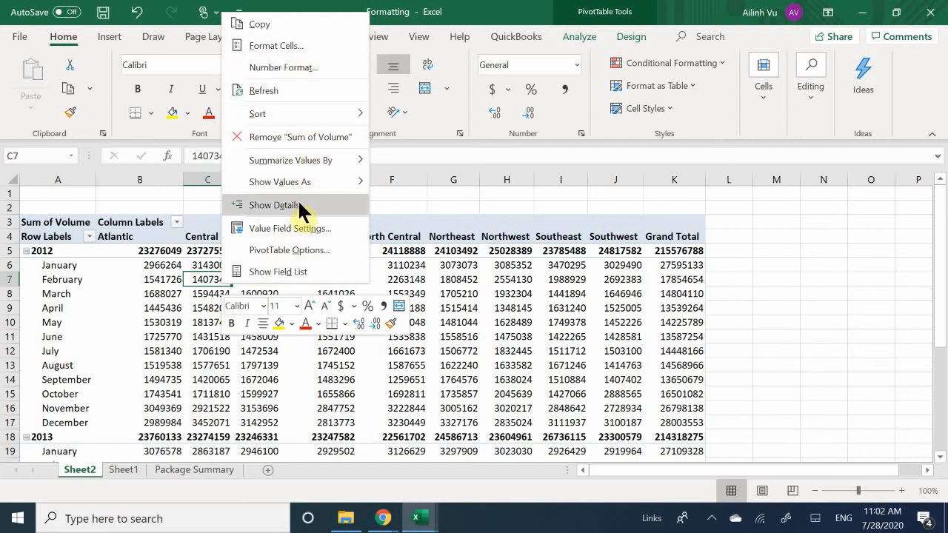
pyautogui.click(316, 68)
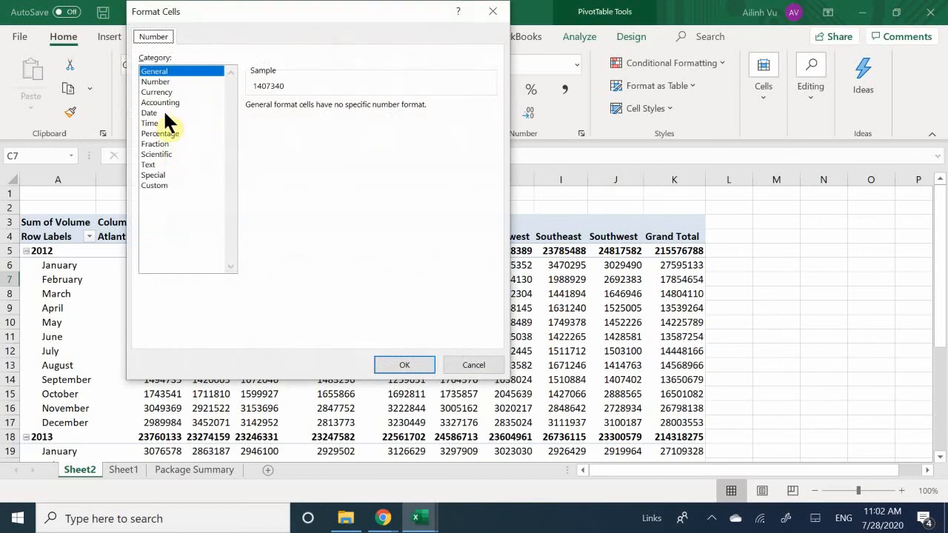
pyautogui.click(159, 81)
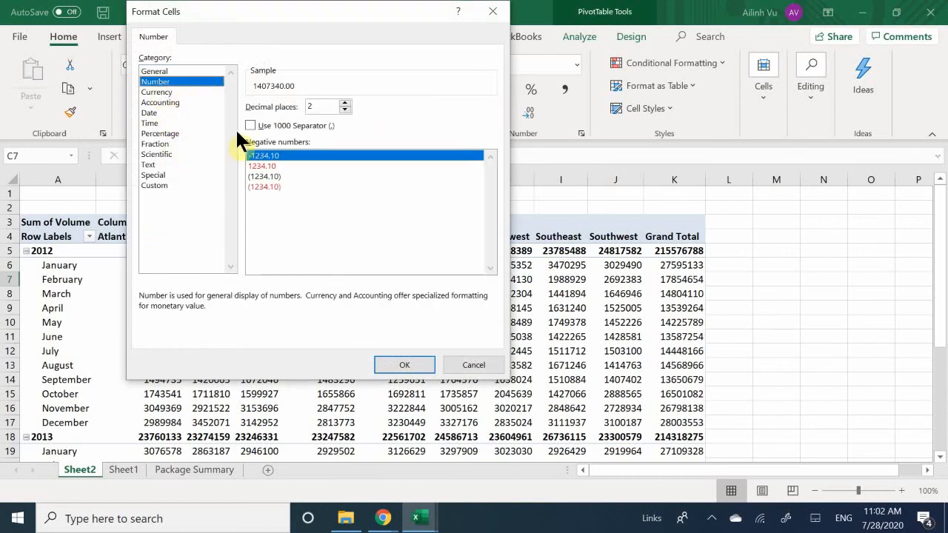
pyautogui.click(344, 104)
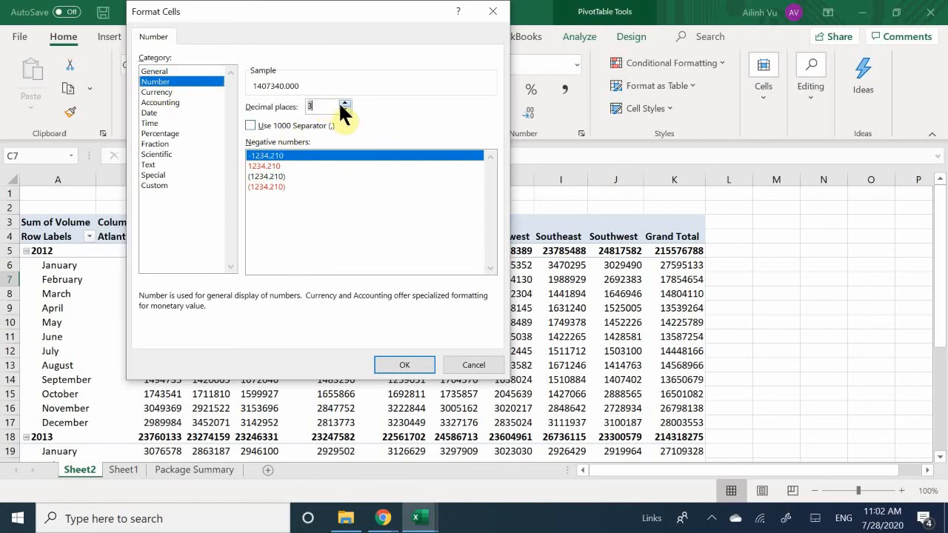
pyautogui.click(342, 104)
pyautogui.click(345, 110)
pyautogui.click(344, 109)
pyautogui.click(344, 109)
pyautogui.click(345, 109)
pyautogui.click(264, 124)
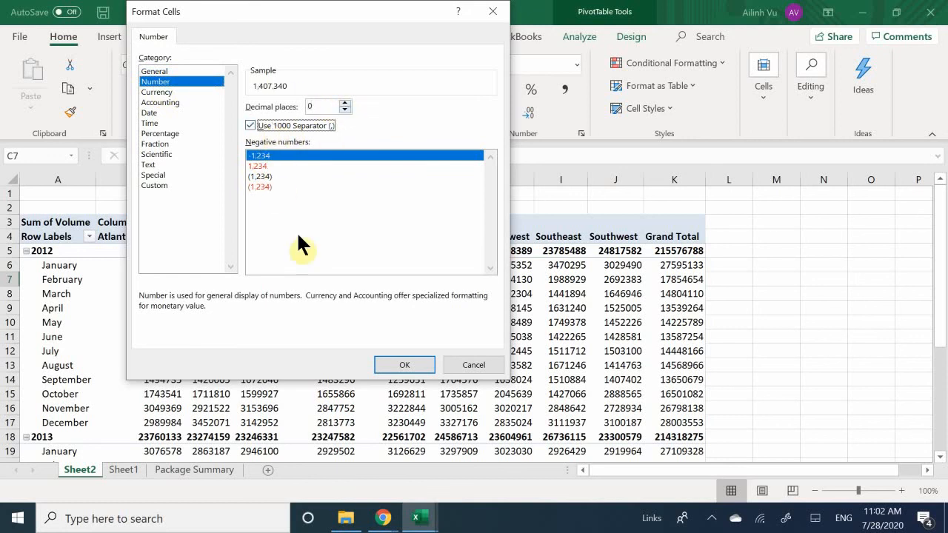
pyautogui.click(403, 364)
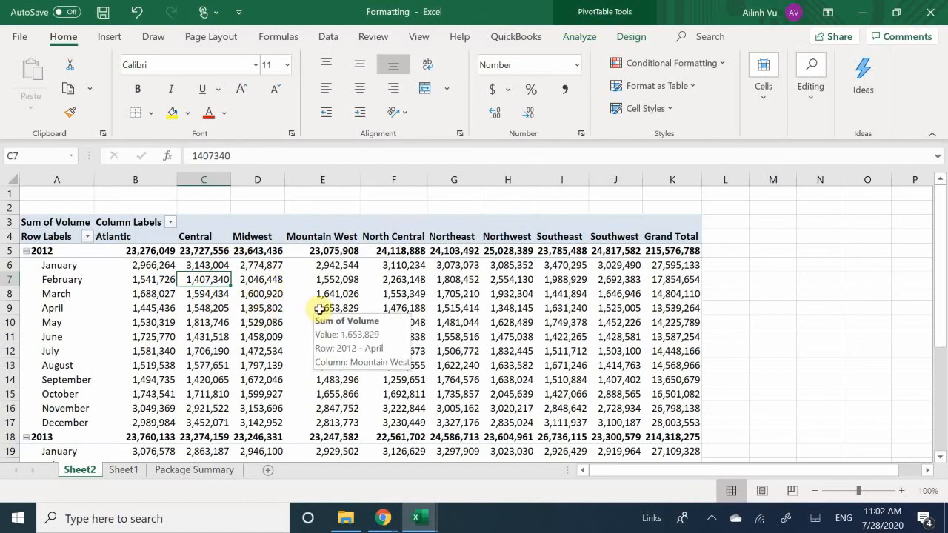
pyautogui.scroll(-8, 319, 308)
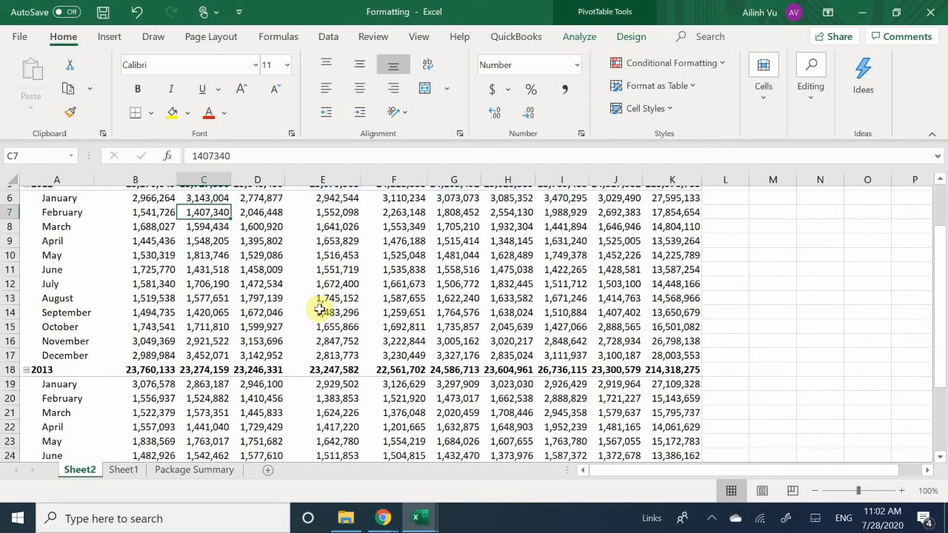
pyautogui.scroll(8, 339, 313)
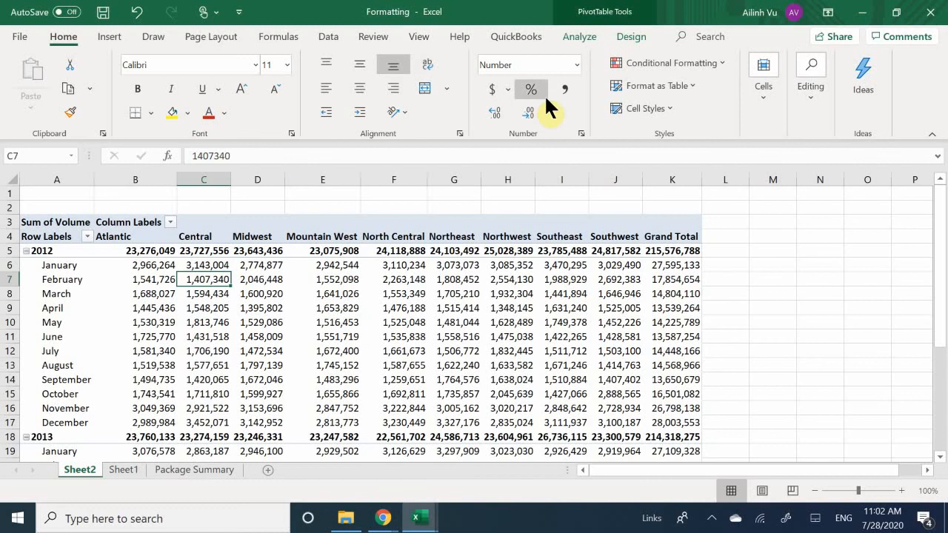
# Try the Accounting number format on cell C7 and the whole Central column, and undo both changes.
pyautogui.click(489, 89)
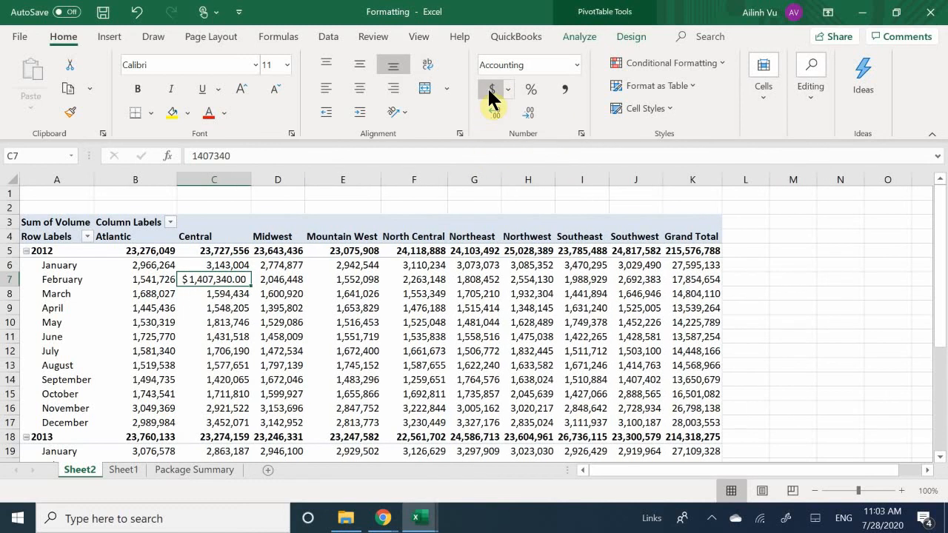
pyautogui.click(219, 308)
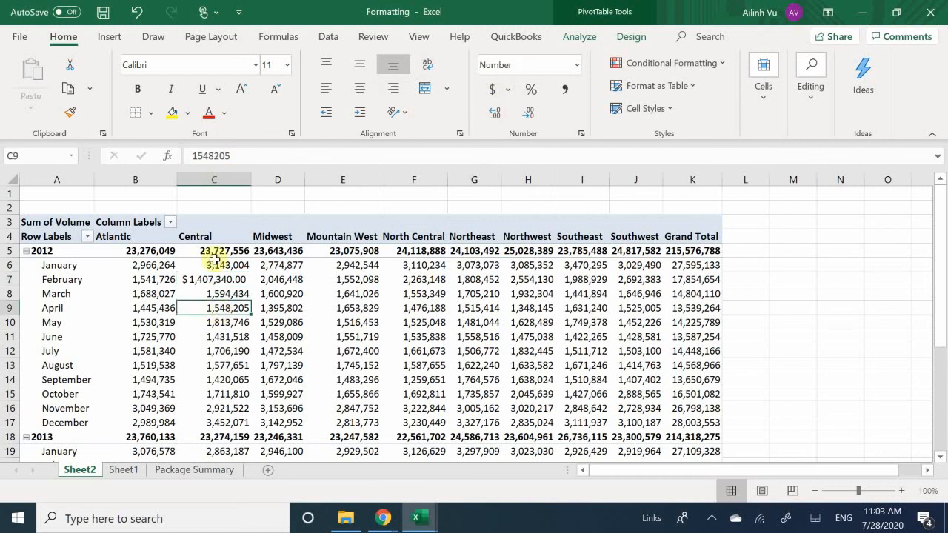
pyautogui.click(217, 184)
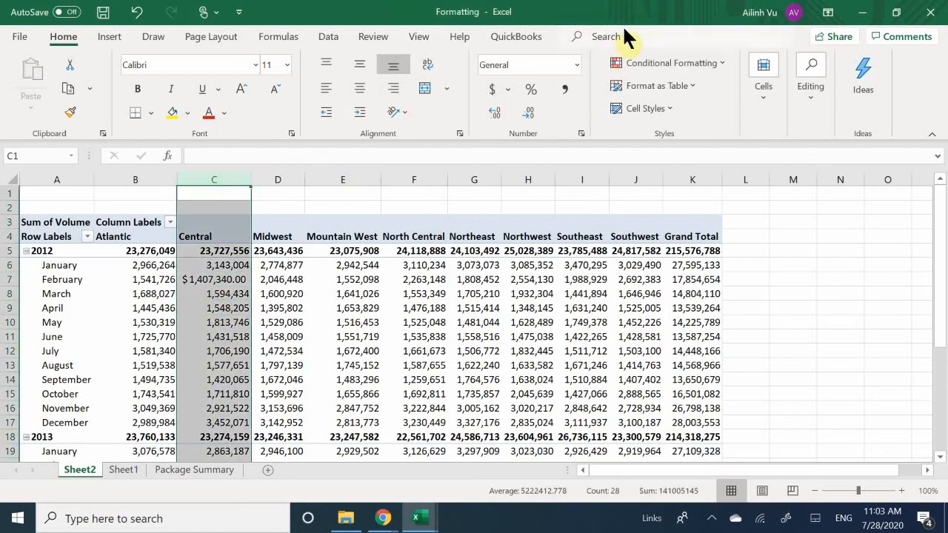
pyautogui.click(492, 89)
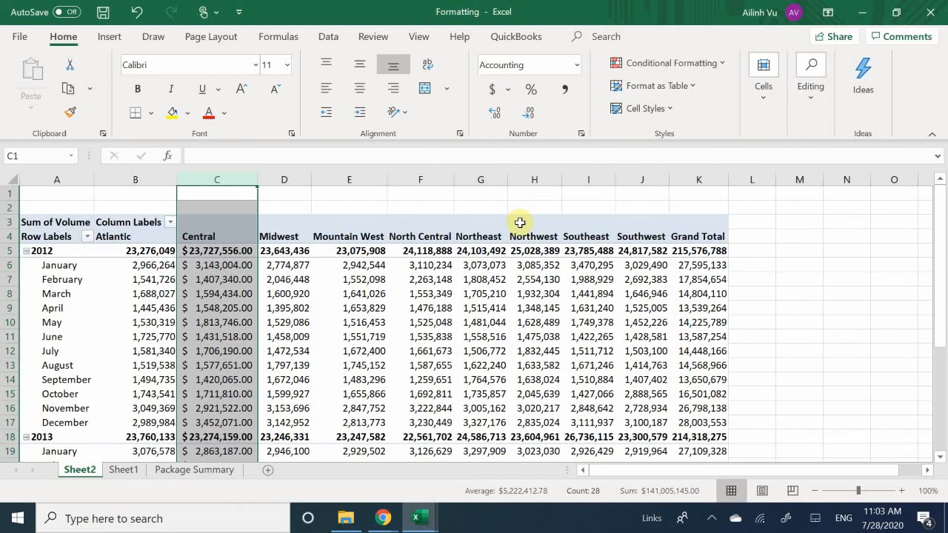
pyautogui.hotkey('ctrl', 'z')
pyautogui.hotkey('ctrl', 'z')
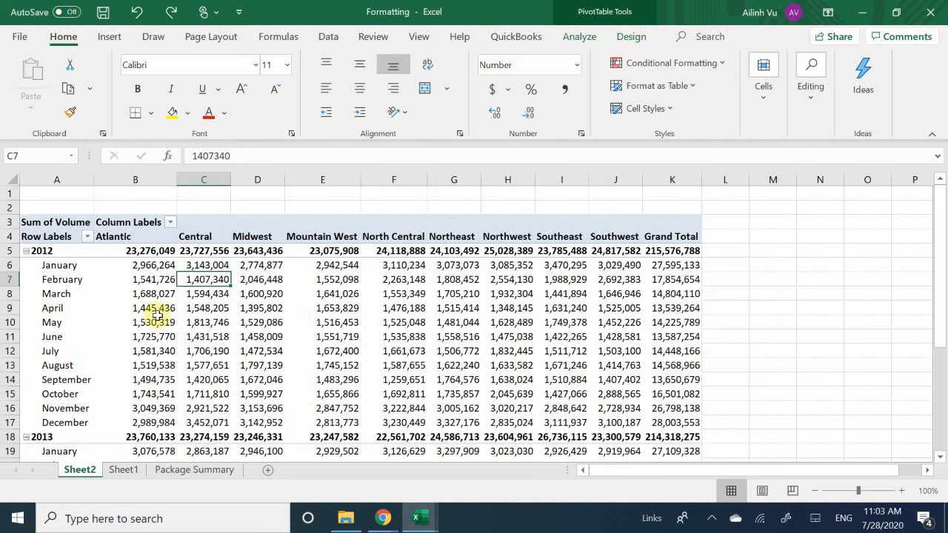
# Apply the Green-White-Red conditional formatting color scale to the Grand Total column values in K5:K30 and review the colored rows.
pyautogui.click(239, 308)
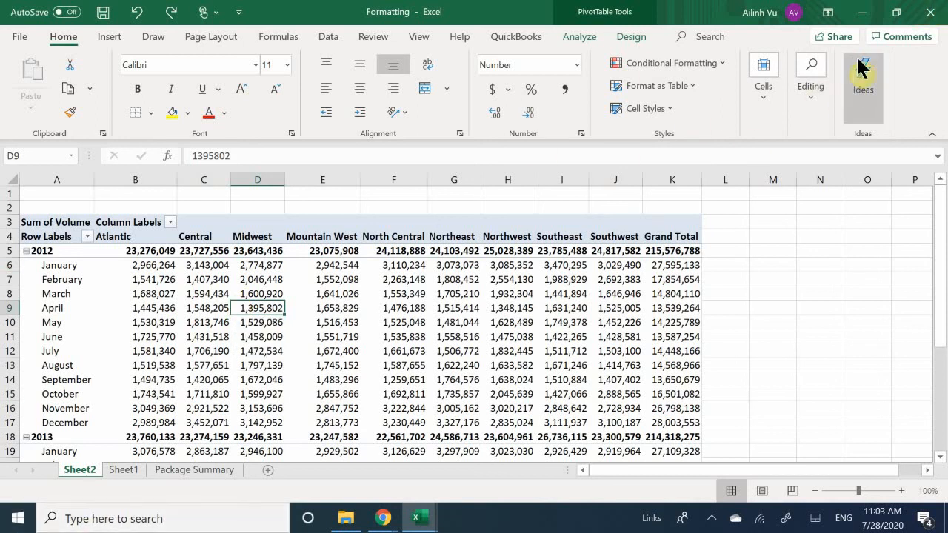
pyautogui.click(671, 250)
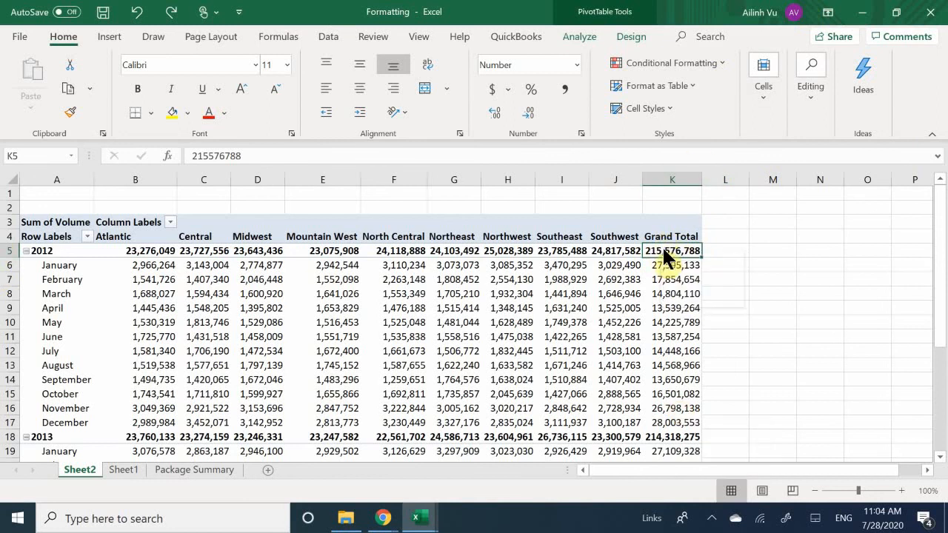
pyautogui.moveTo(664, 256); pyautogui.dragTo(669, 421)
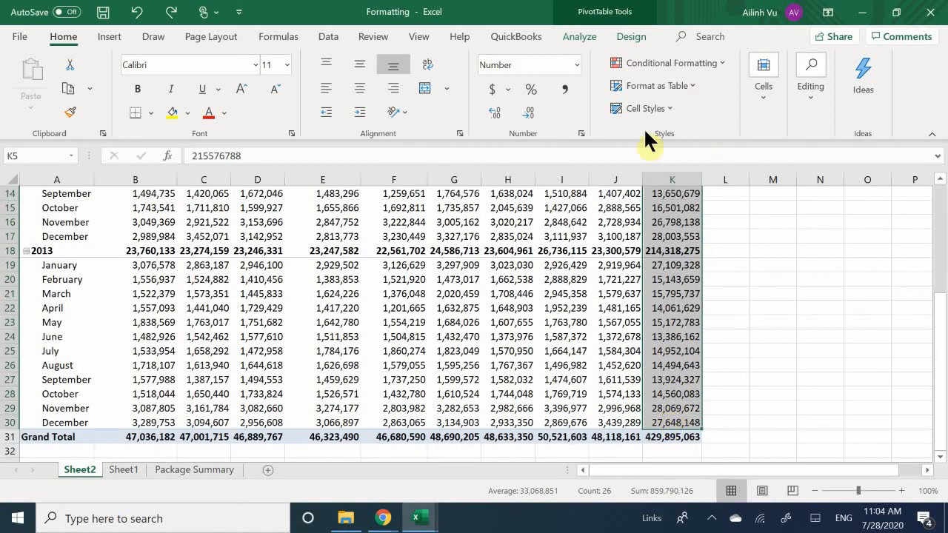
pyautogui.click(653, 58)
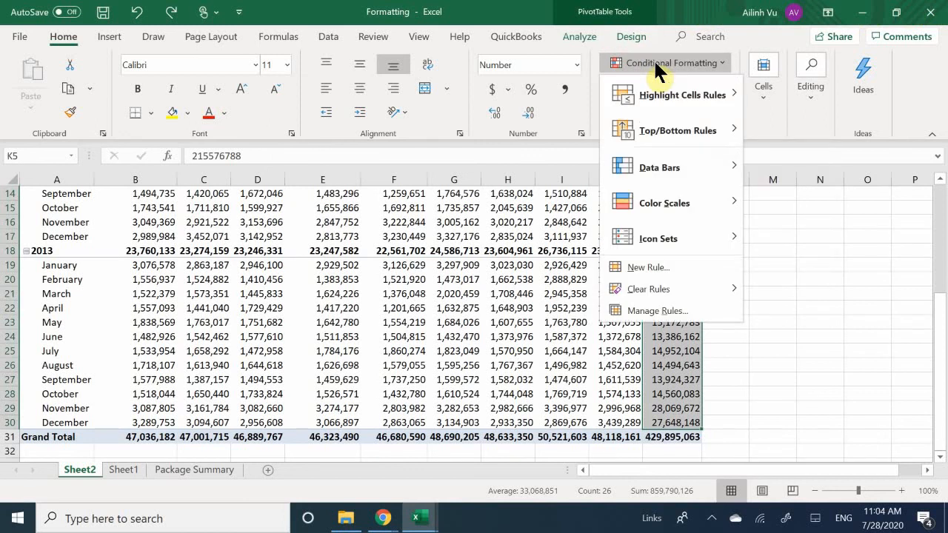
pyautogui.moveTo(650, 95)
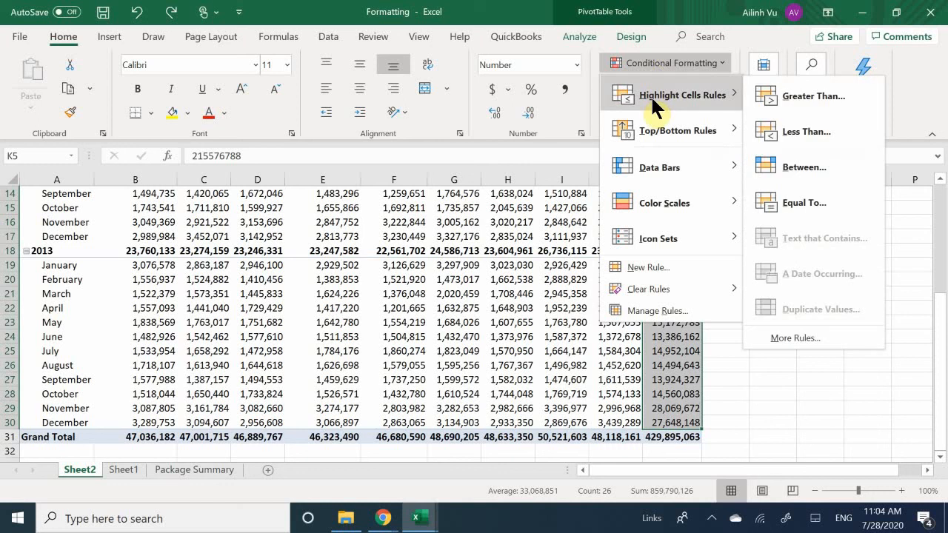
pyautogui.moveTo(652, 138)
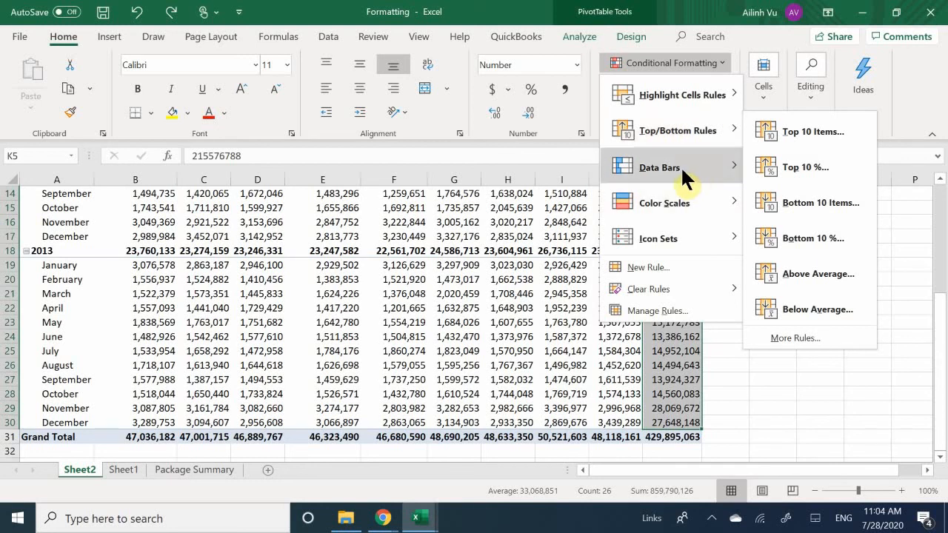
pyautogui.moveTo(682, 166)
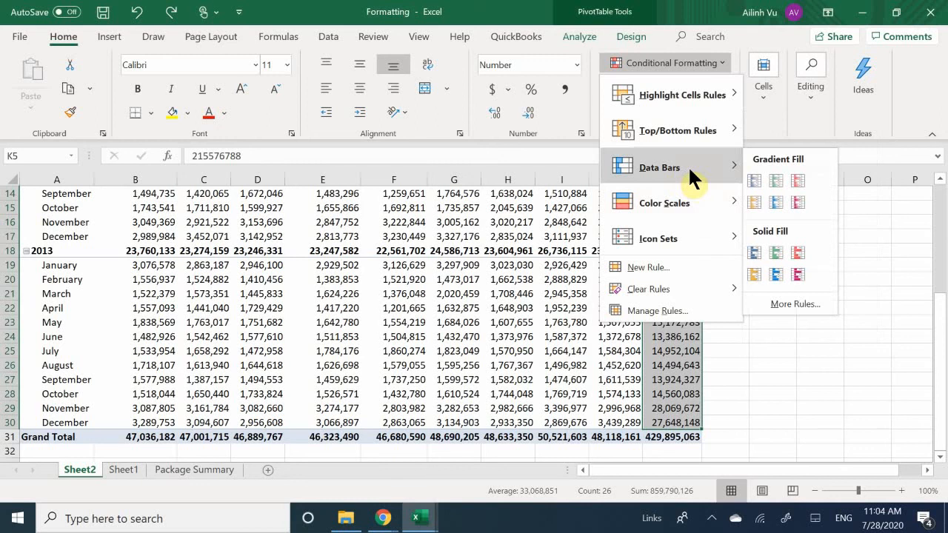
pyautogui.moveTo(669, 203)
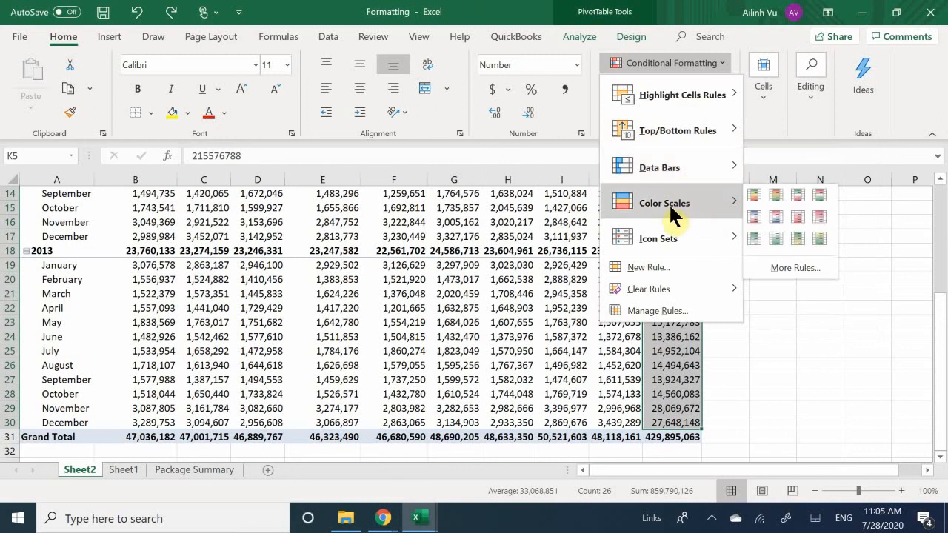
pyautogui.moveTo(661, 240)
pyautogui.click(798, 196)
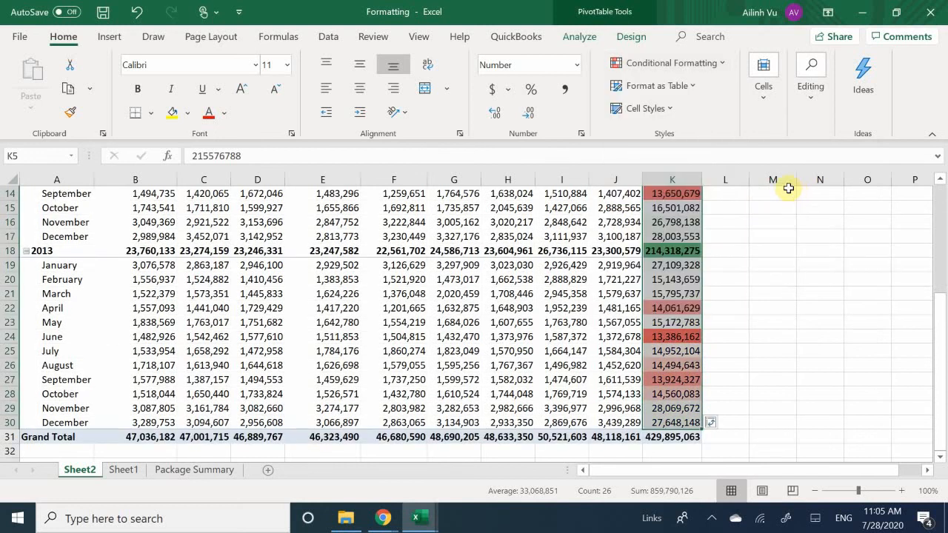
pyautogui.click(758, 312)
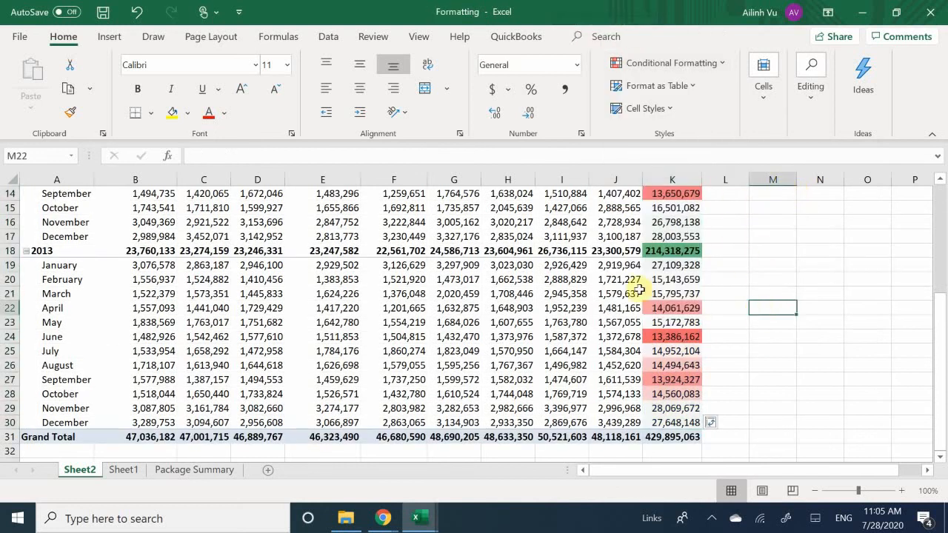
pyautogui.scroll(5, 636, 289)
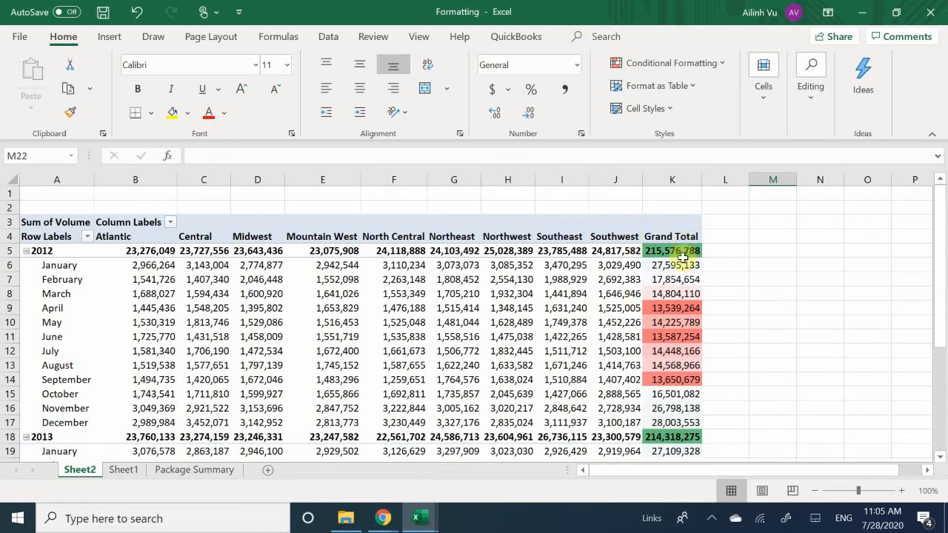
pyautogui.scroll(-2, 677, 281)
pyautogui.scroll(-7, 677, 287)
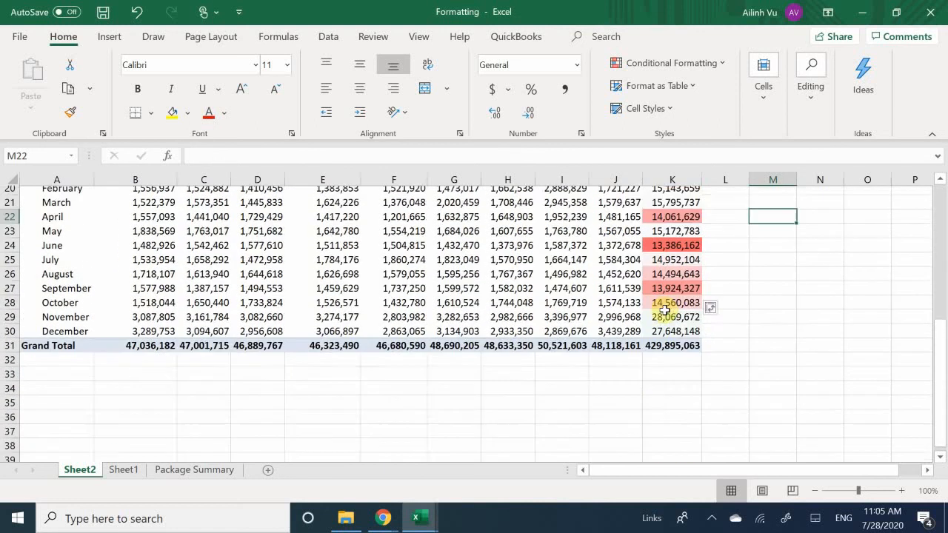
# Examine the color scale shading of the monthly and yearly Grand Total values for 2012 and 2013.
pyautogui.scroll(4, 661, 314)
pyautogui.scroll(6, 660, 314)
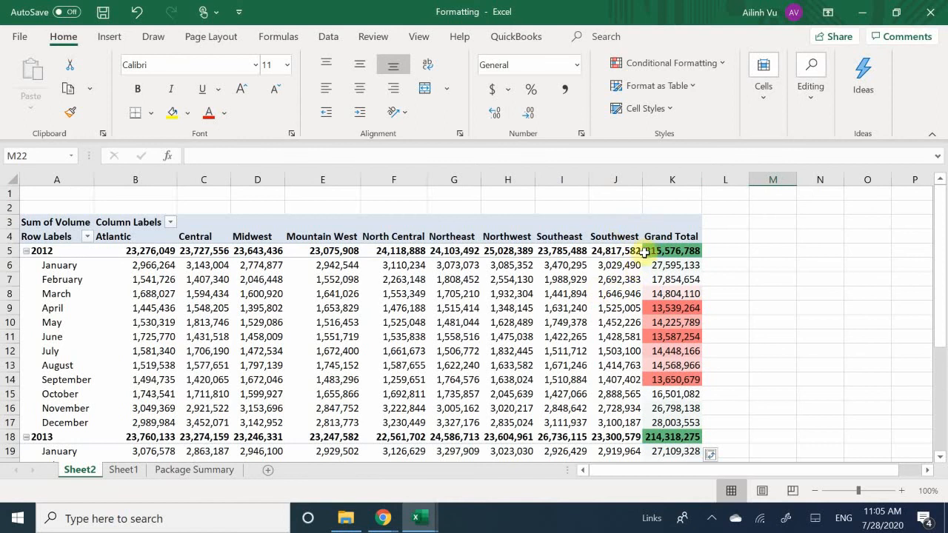
pyautogui.moveTo(658, 274)
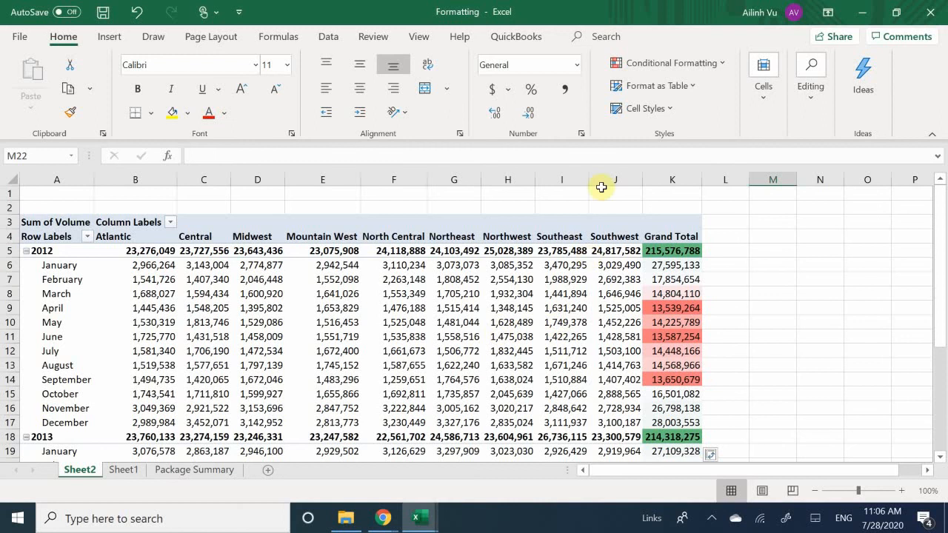
pyautogui.click(669, 312)
pyautogui.scroll(-8, 667, 318)
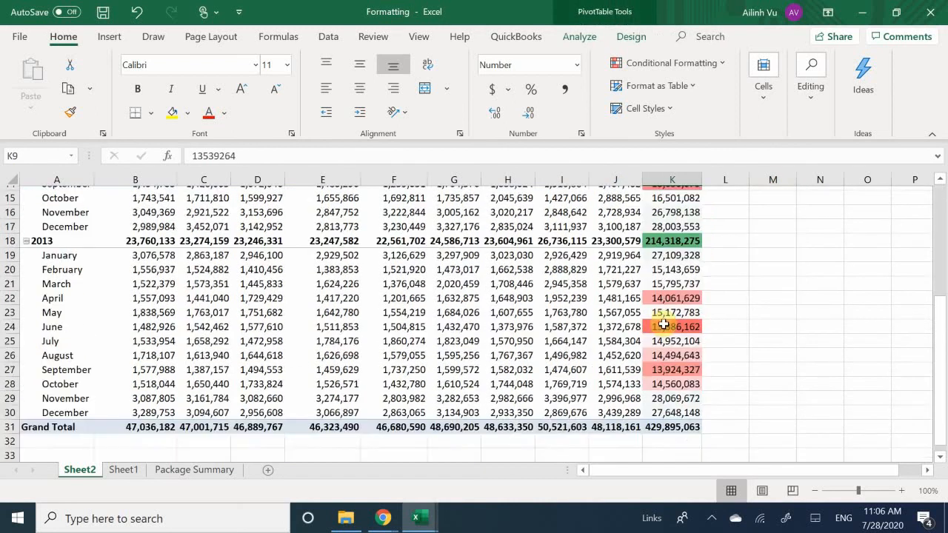
pyautogui.scroll(8, 663, 326)
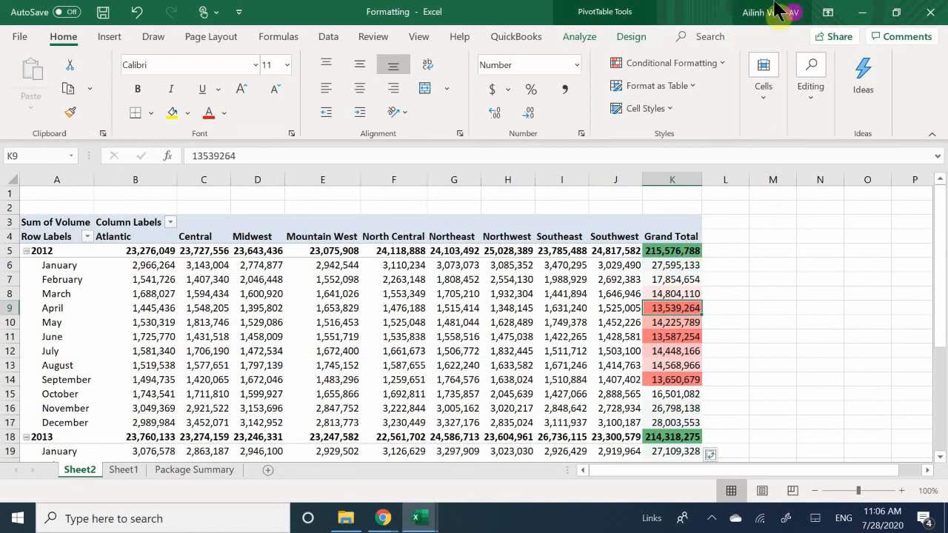
# Show the PivotTable field list and rearrange the layout with Center in Rows and Year and Month in Columns.
pyautogui.click(579, 37)
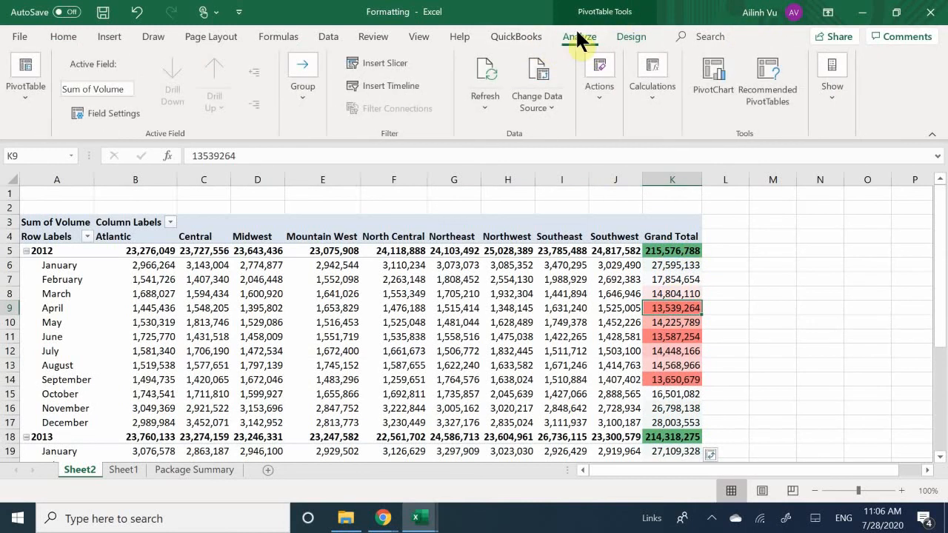
pyautogui.click(841, 98)
pyautogui.click(834, 158)
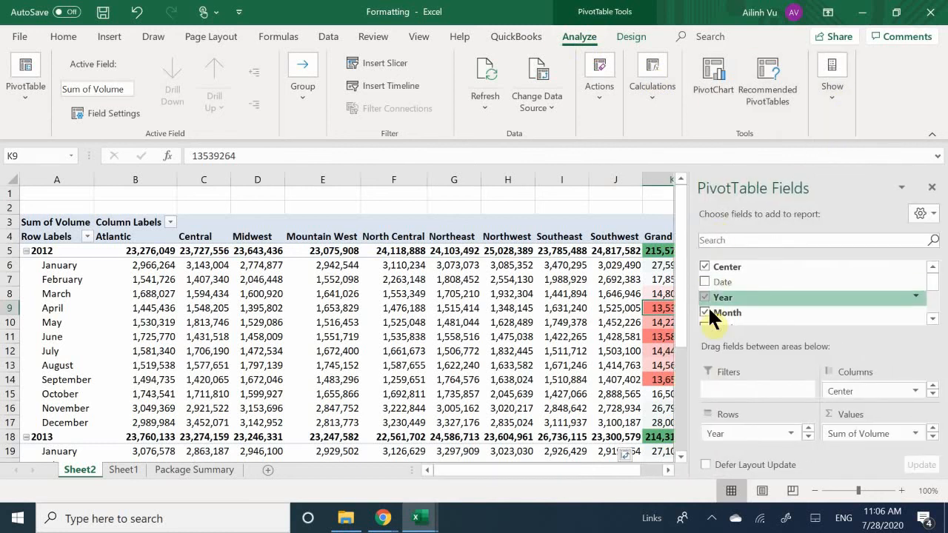
pyautogui.moveTo(730, 312); pyautogui.dragTo(746, 326)
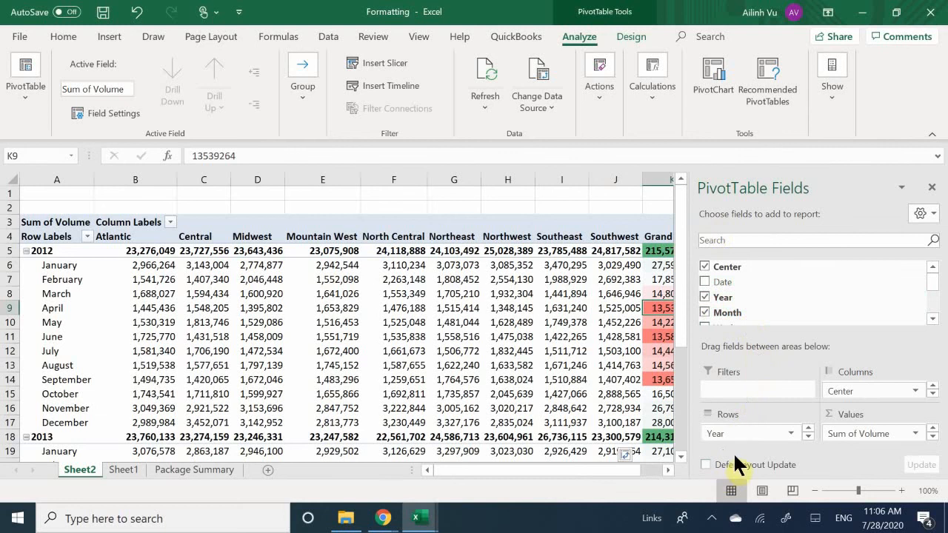
pyautogui.scroll(-1, 754, 430)
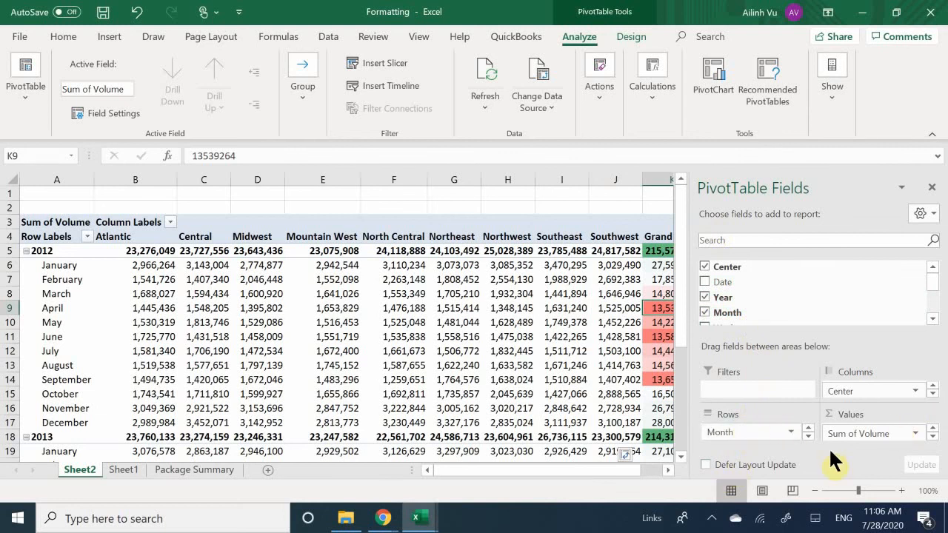
pyautogui.scroll(1, 785, 433)
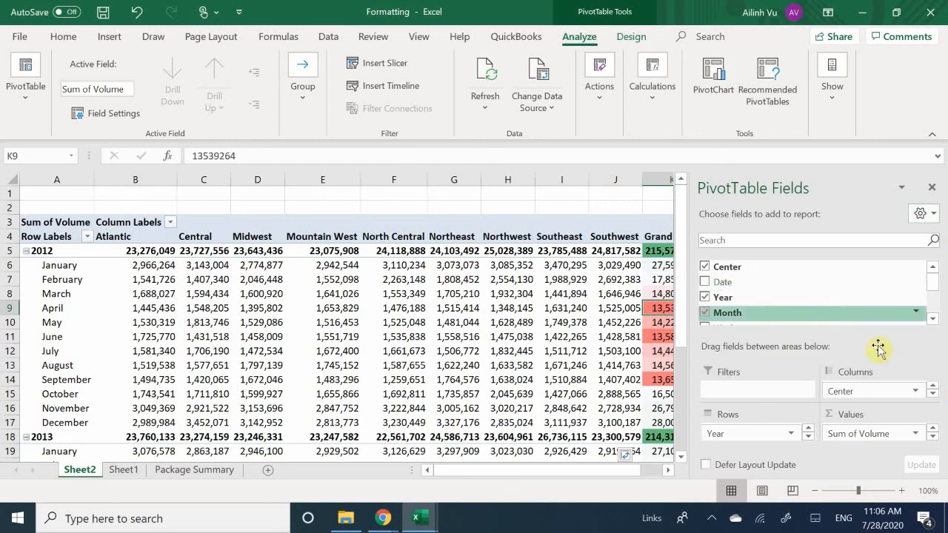
pyautogui.moveTo(859, 389); pyautogui.dragTo(724, 443)
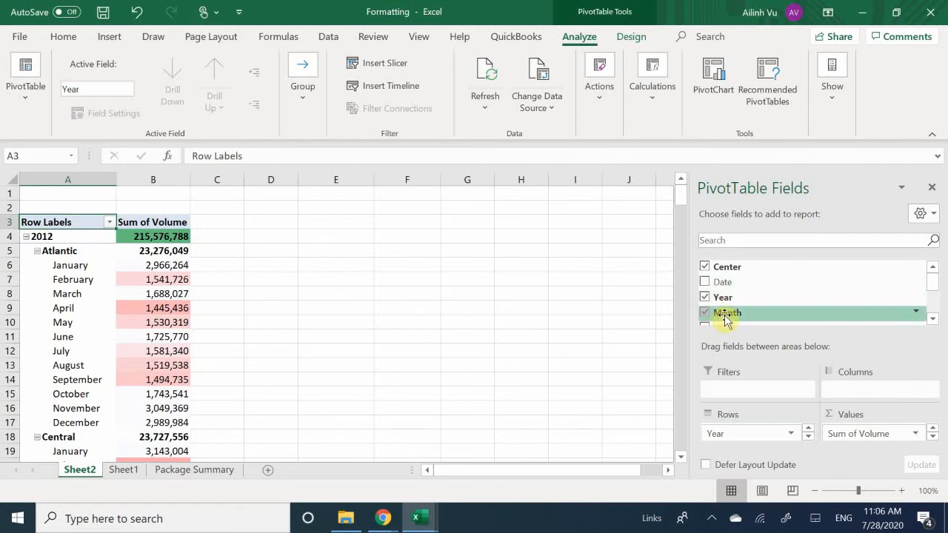
pyautogui.moveTo(726, 320); pyautogui.dragTo(857, 393)
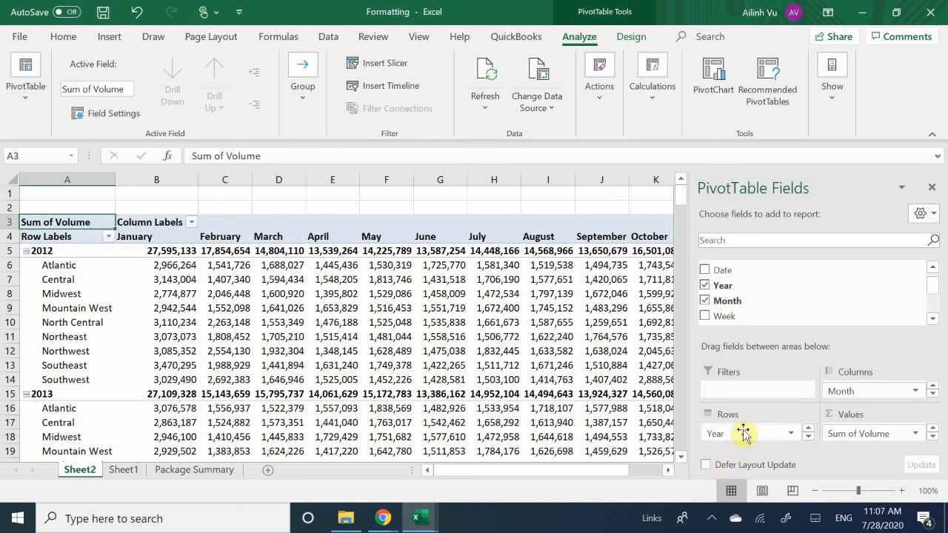
pyautogui.moveTo(745, 440); pyautogui.dragTo(845, 386)
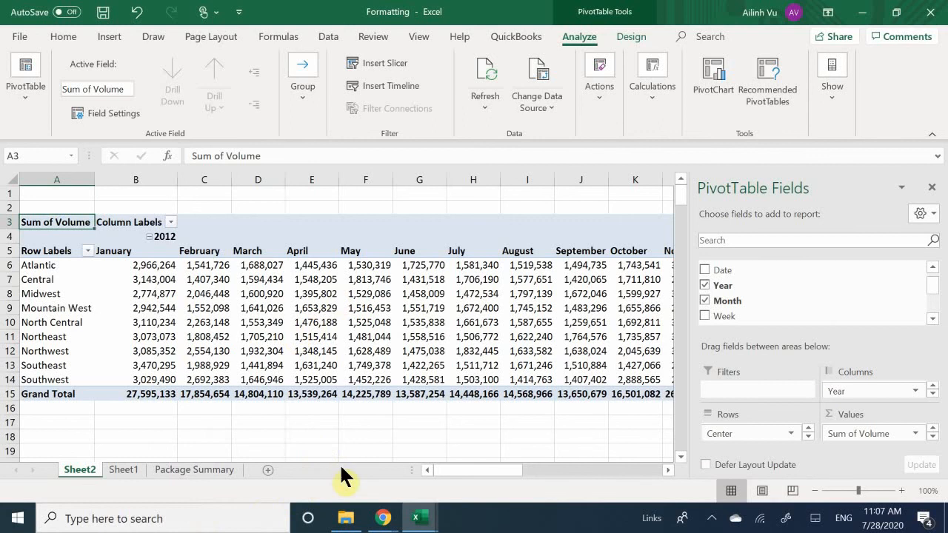
# Check how the color scale applies to the rearranged Grand Total column, selecting its values in AB6:AB15.
pyautogui.moveTo(472, 464); pyautogui.dragTo(626, 475)
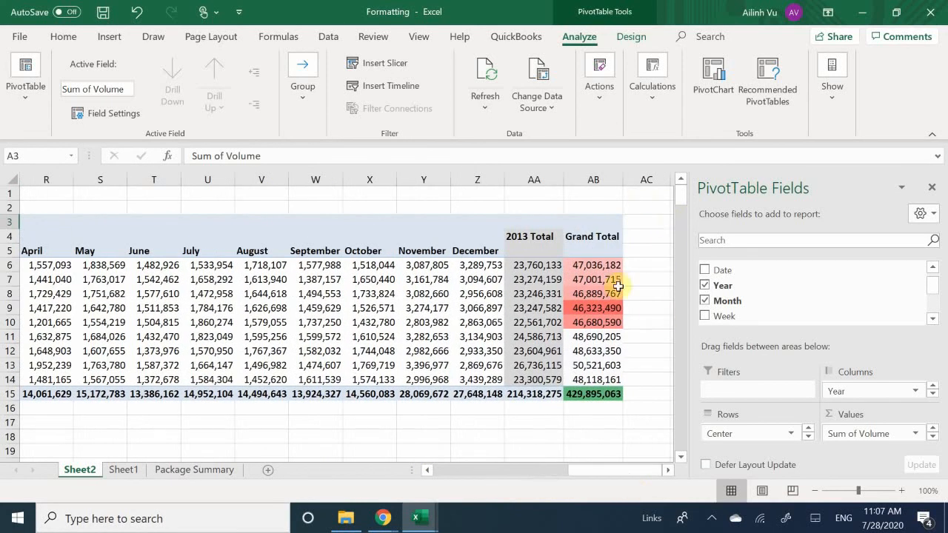
pyautogui.moveTo(618, 286)
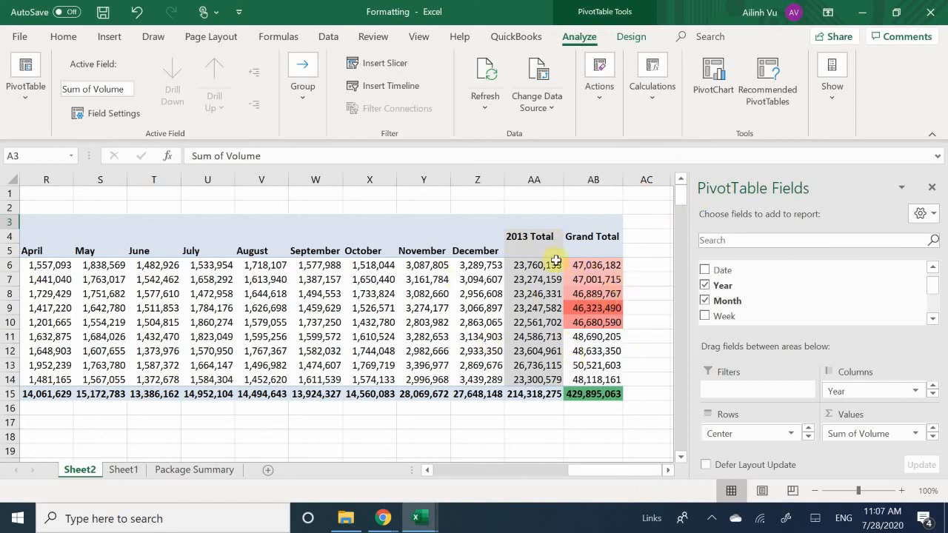
pyautogui.click(589, 265)
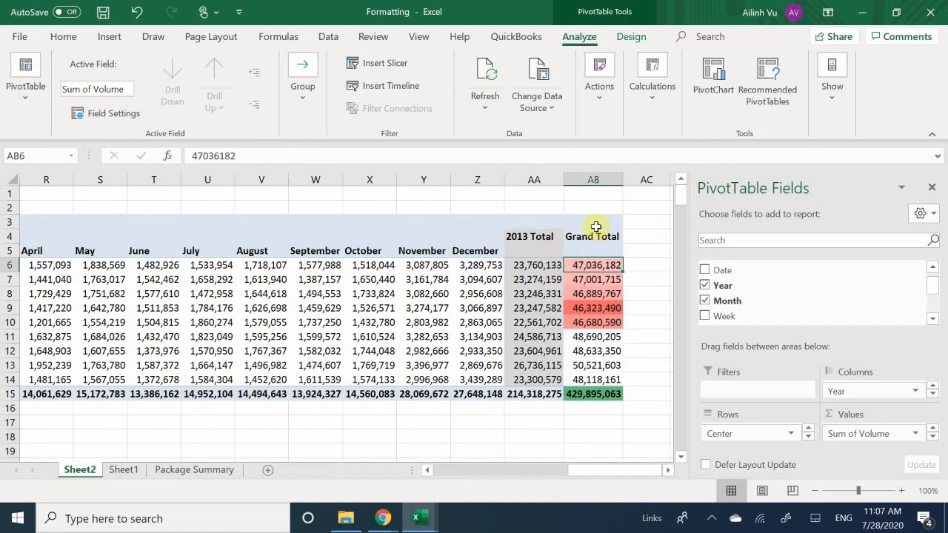
pyautogui.click(595, 280)
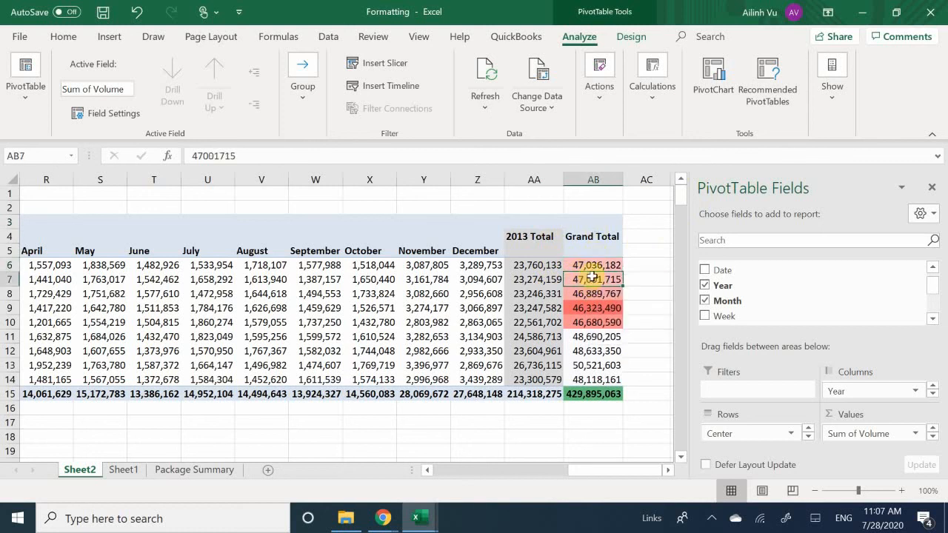
pyautogui.moveTo(585, 265); pyautogui.dragTo(571, 393)
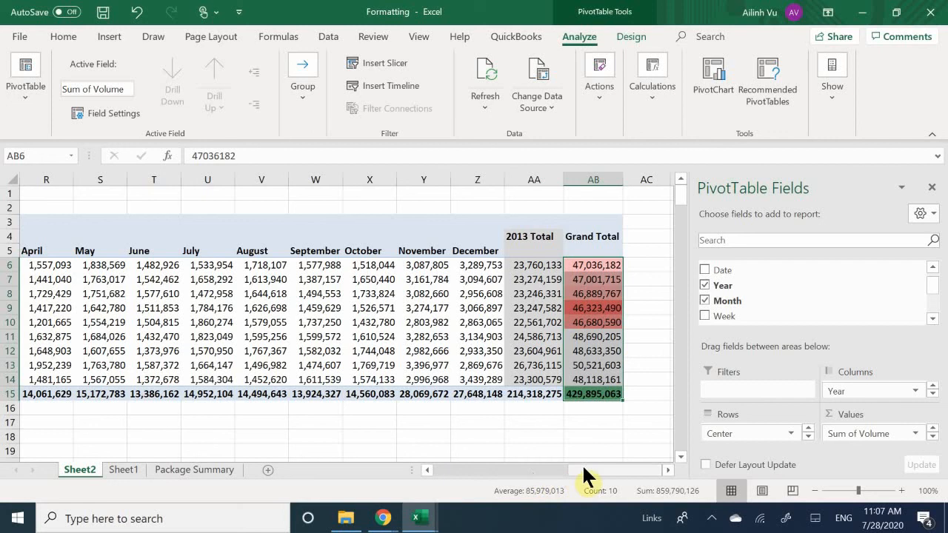
pyautogui.moveTo(584, 468); pyautogui.dragTo(419, 519)
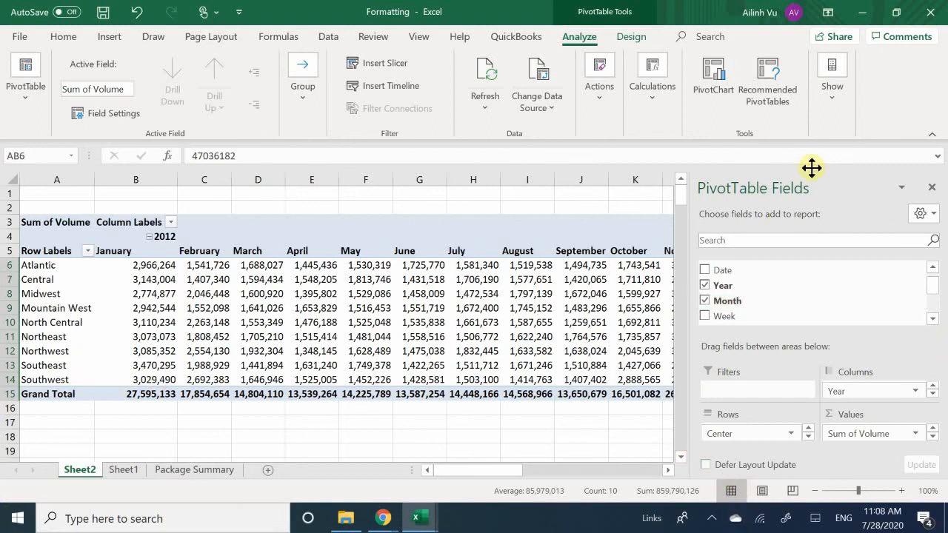
# Close the PivotTable field list and look over the monthly volumes of each center.
pyautogui.click(932, 189)
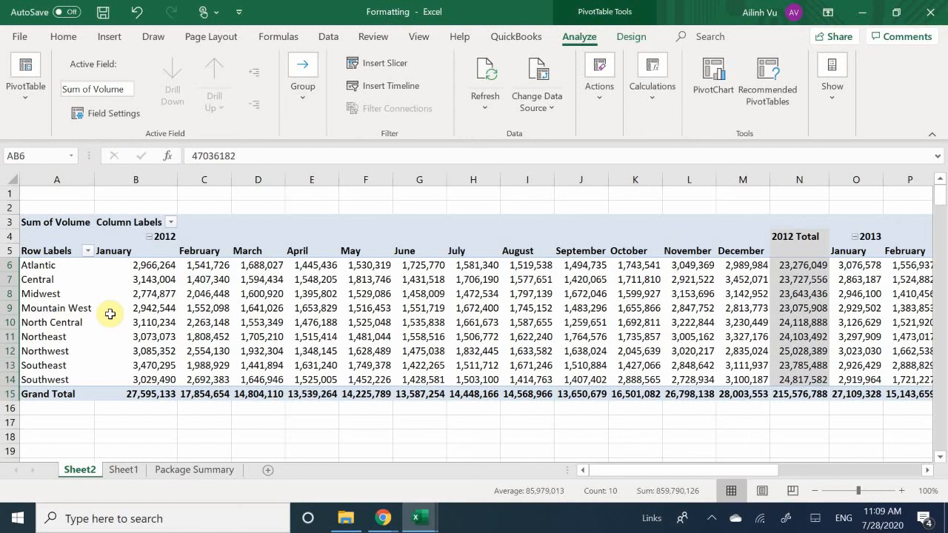
pyautogui.moveTo(110, 314)
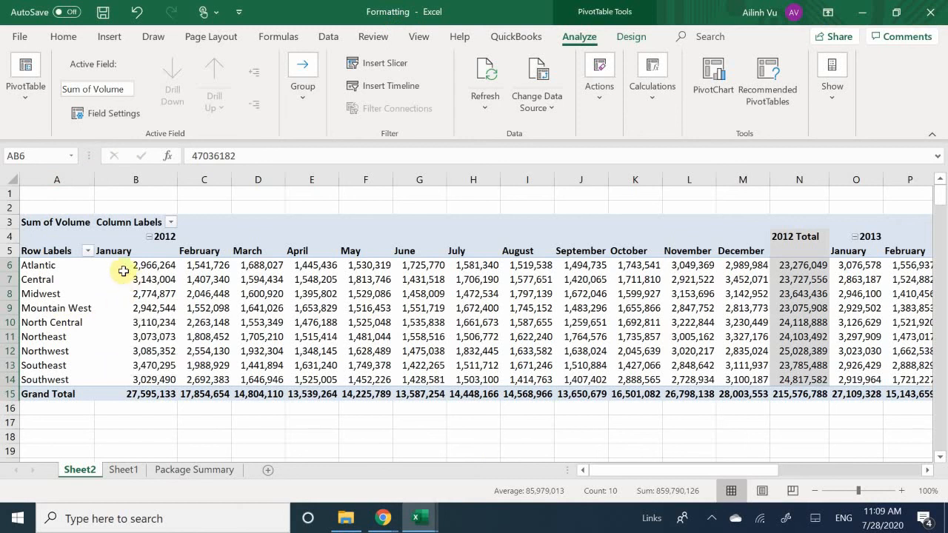
pyautogui.moveTo(90, 293)
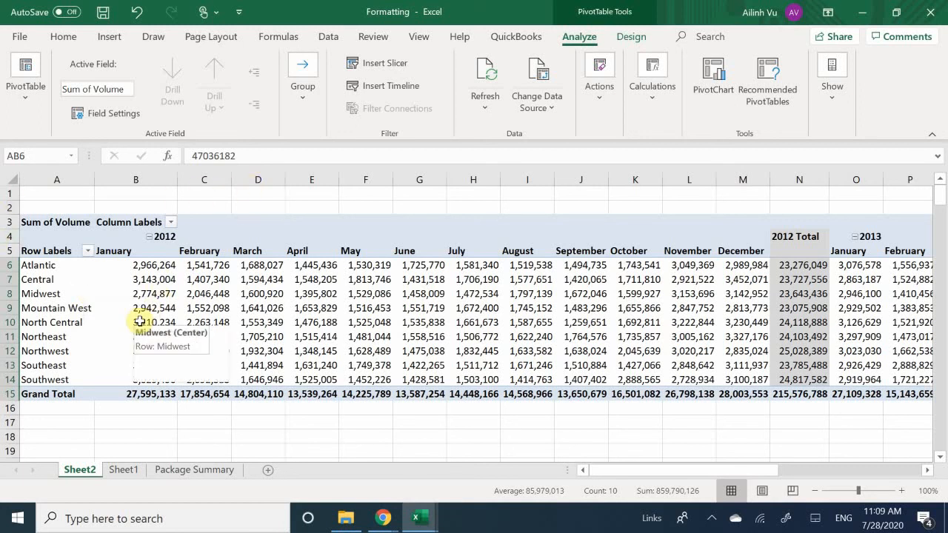
pyautogui.moveTo(140, 321)
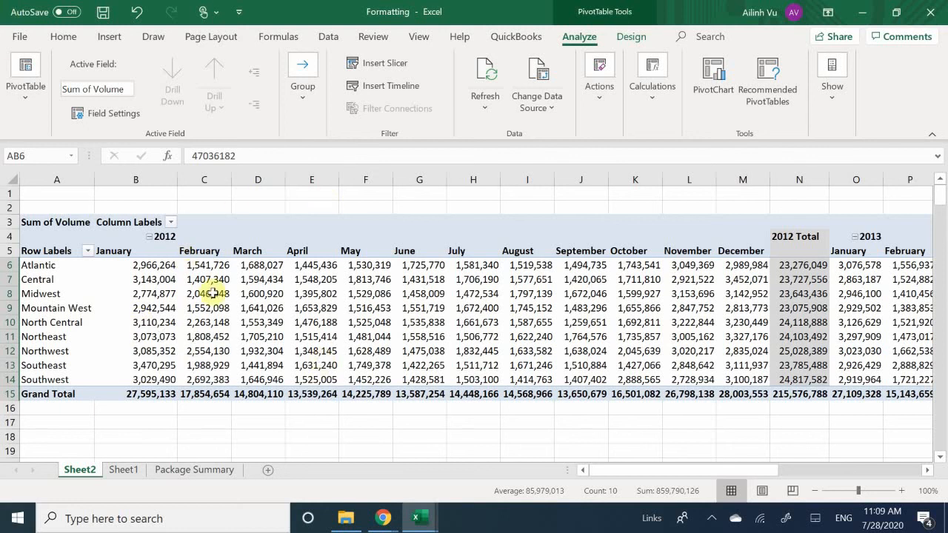
pyautogui.moveTo(213, 299)
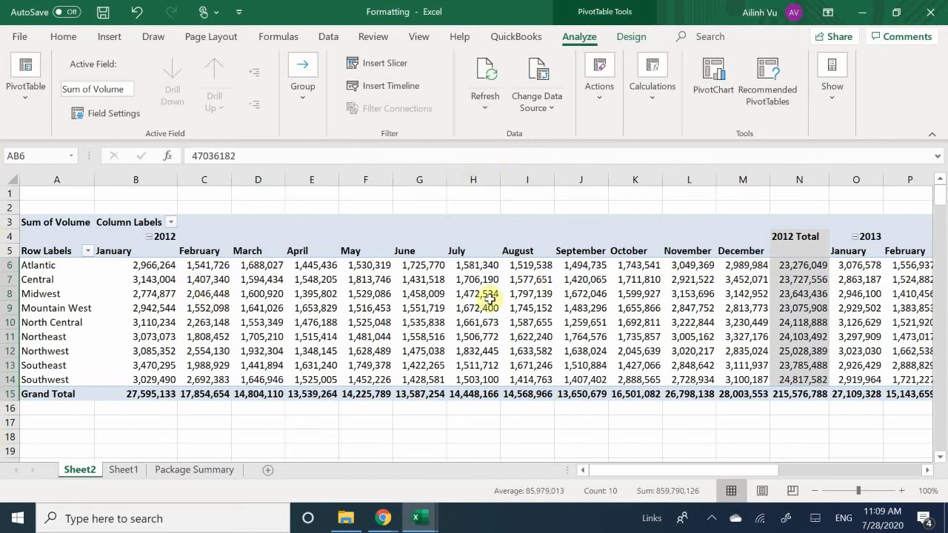
pyautogui.click(706, 521)
pyautogui.click(705, 522)
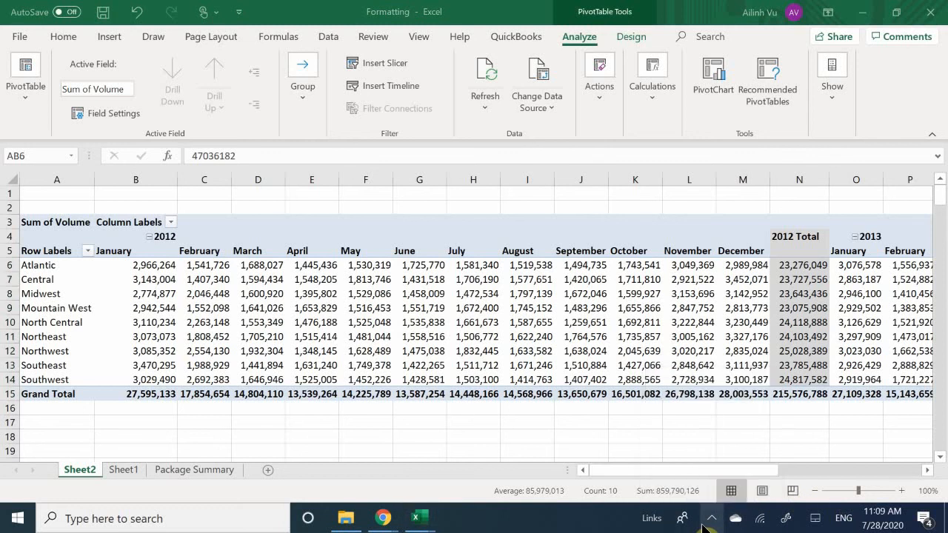
pyautogui.click(705, 521)
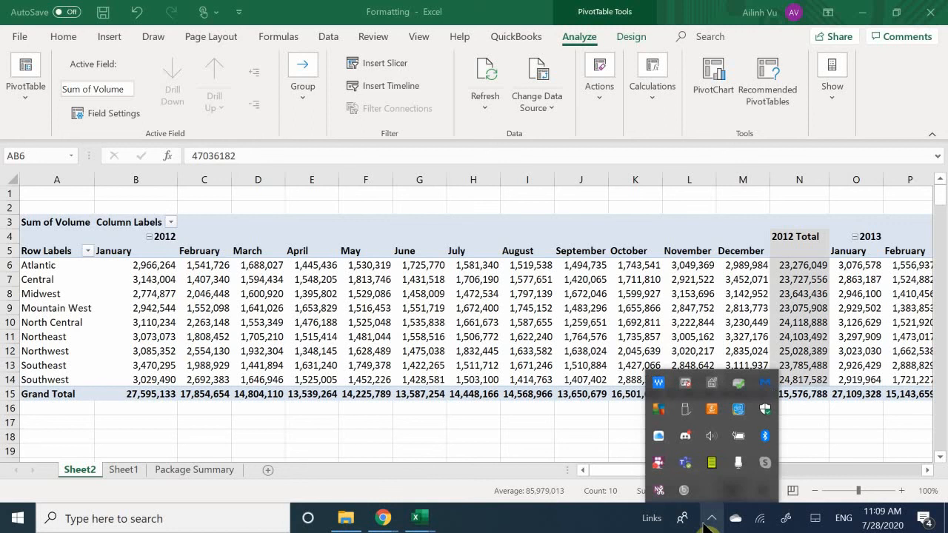
pyautogui.click(705, 522)
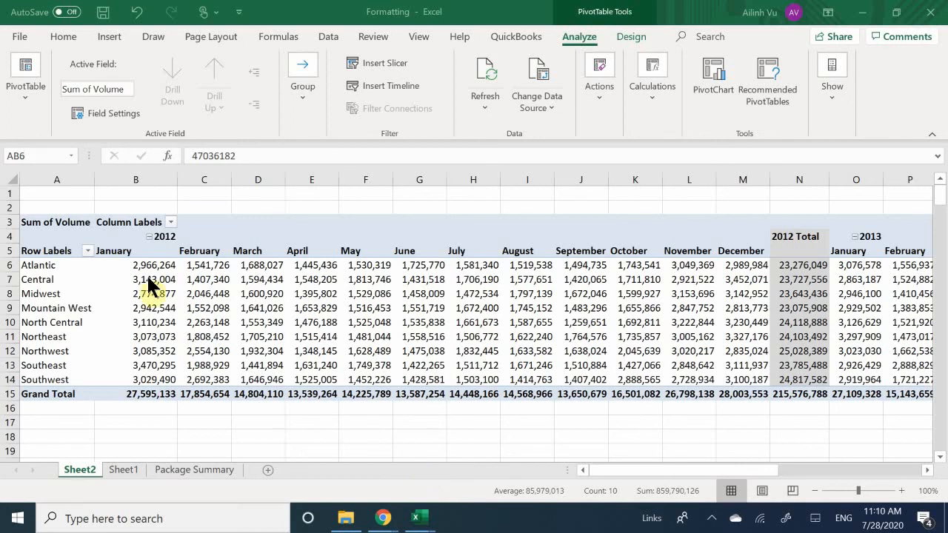
pyautogui.scroll(-2, 461, 254)
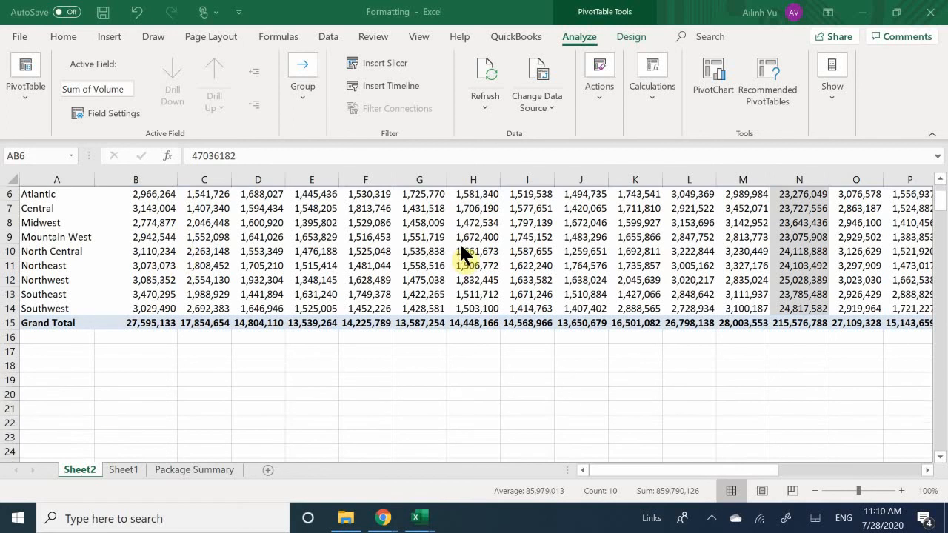
pyautogui.scroll(2, 462, 255)
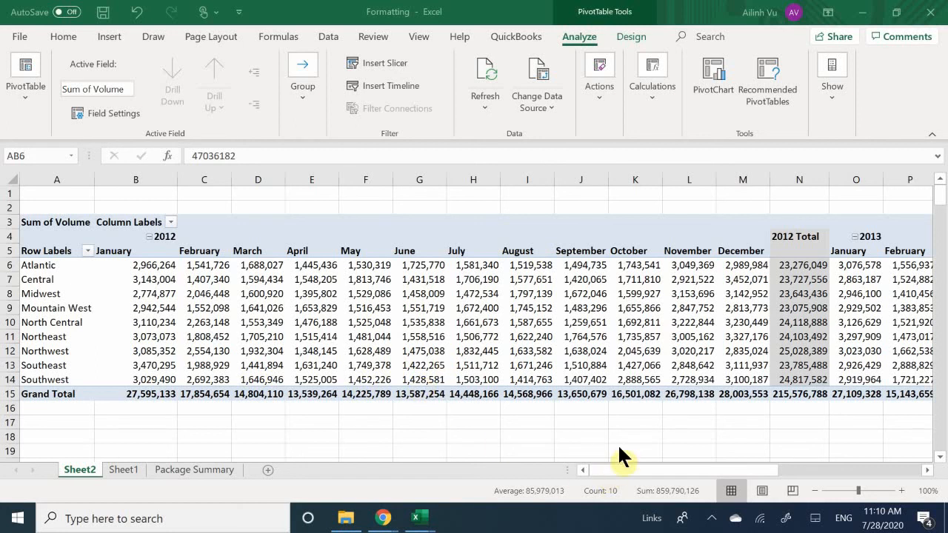
pyautogui.click(712, 519)
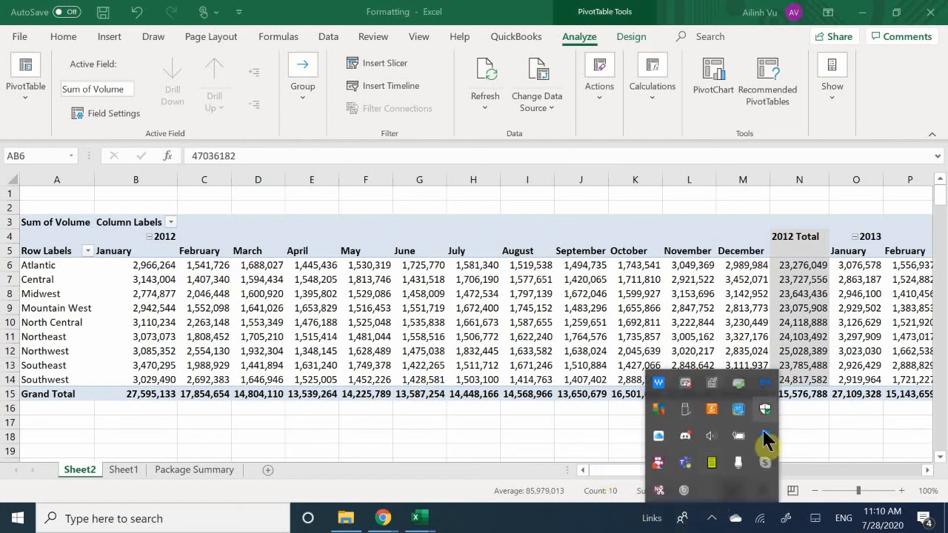
pyautogui.rightClick(657, 465)
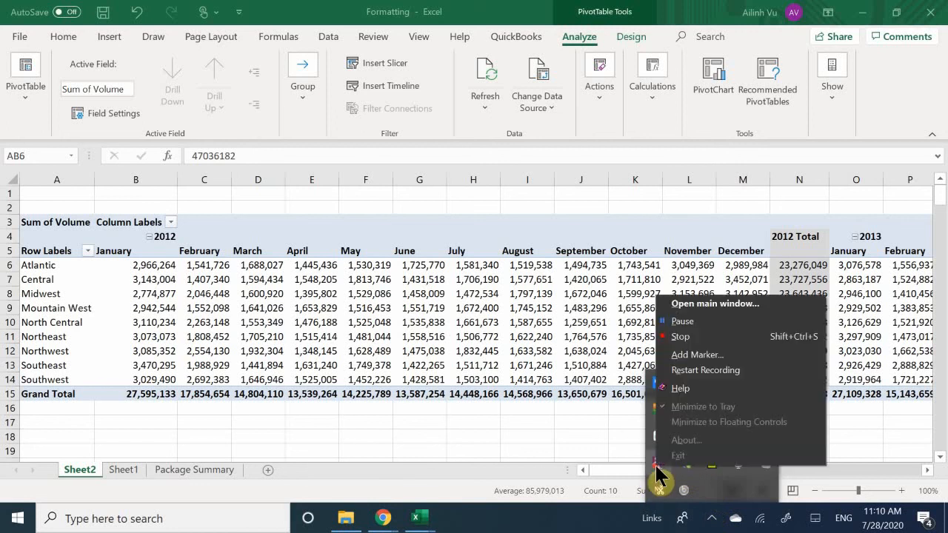